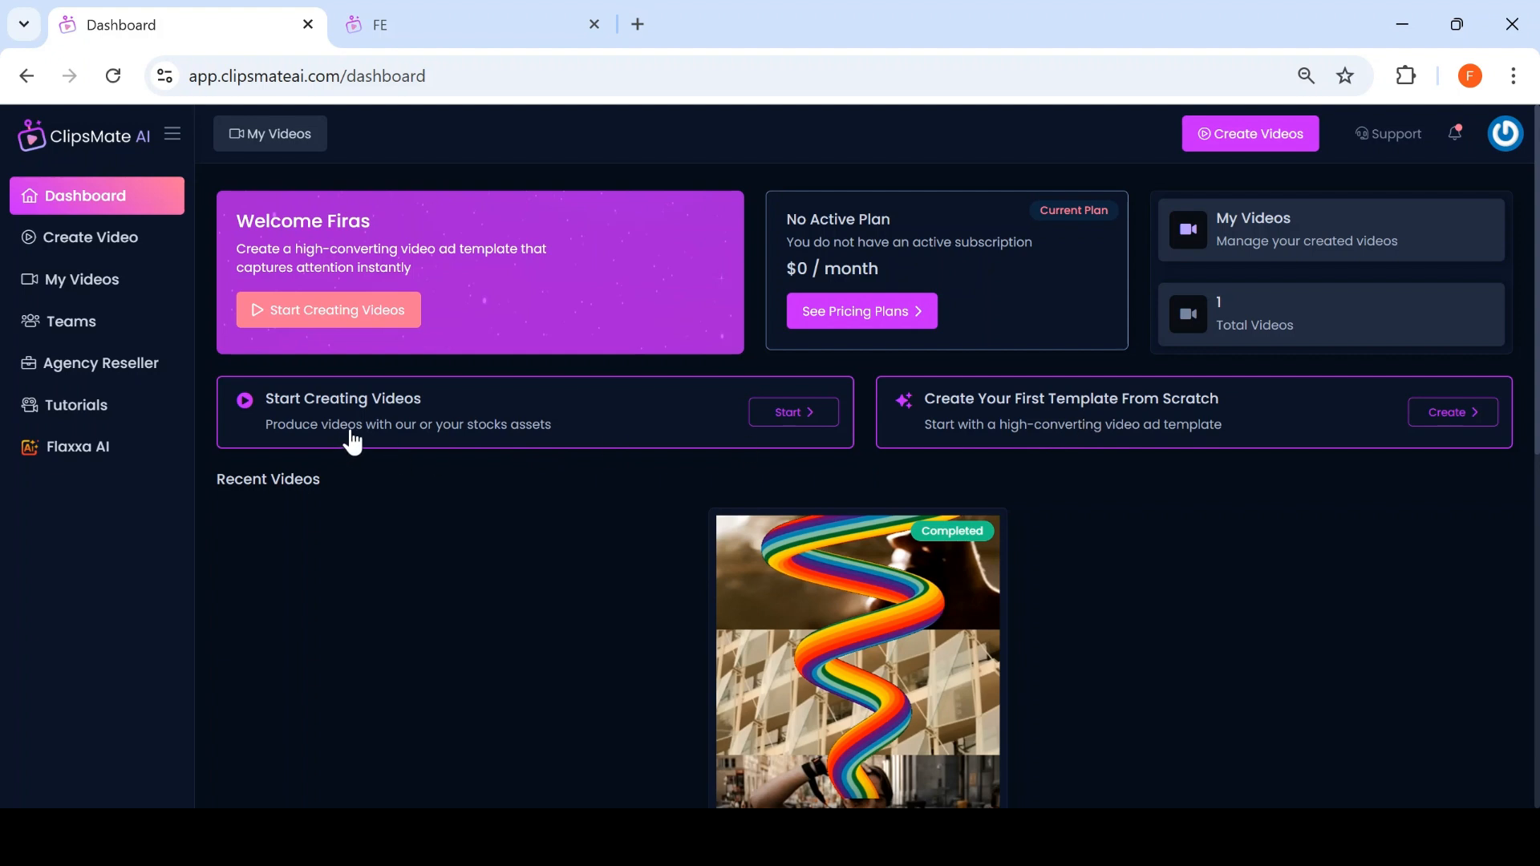
Step: Play the ScrollStoper Post recent video and look over the dashboard's knowledge base and demo video sections
scroll(619, 543, "down", 5)
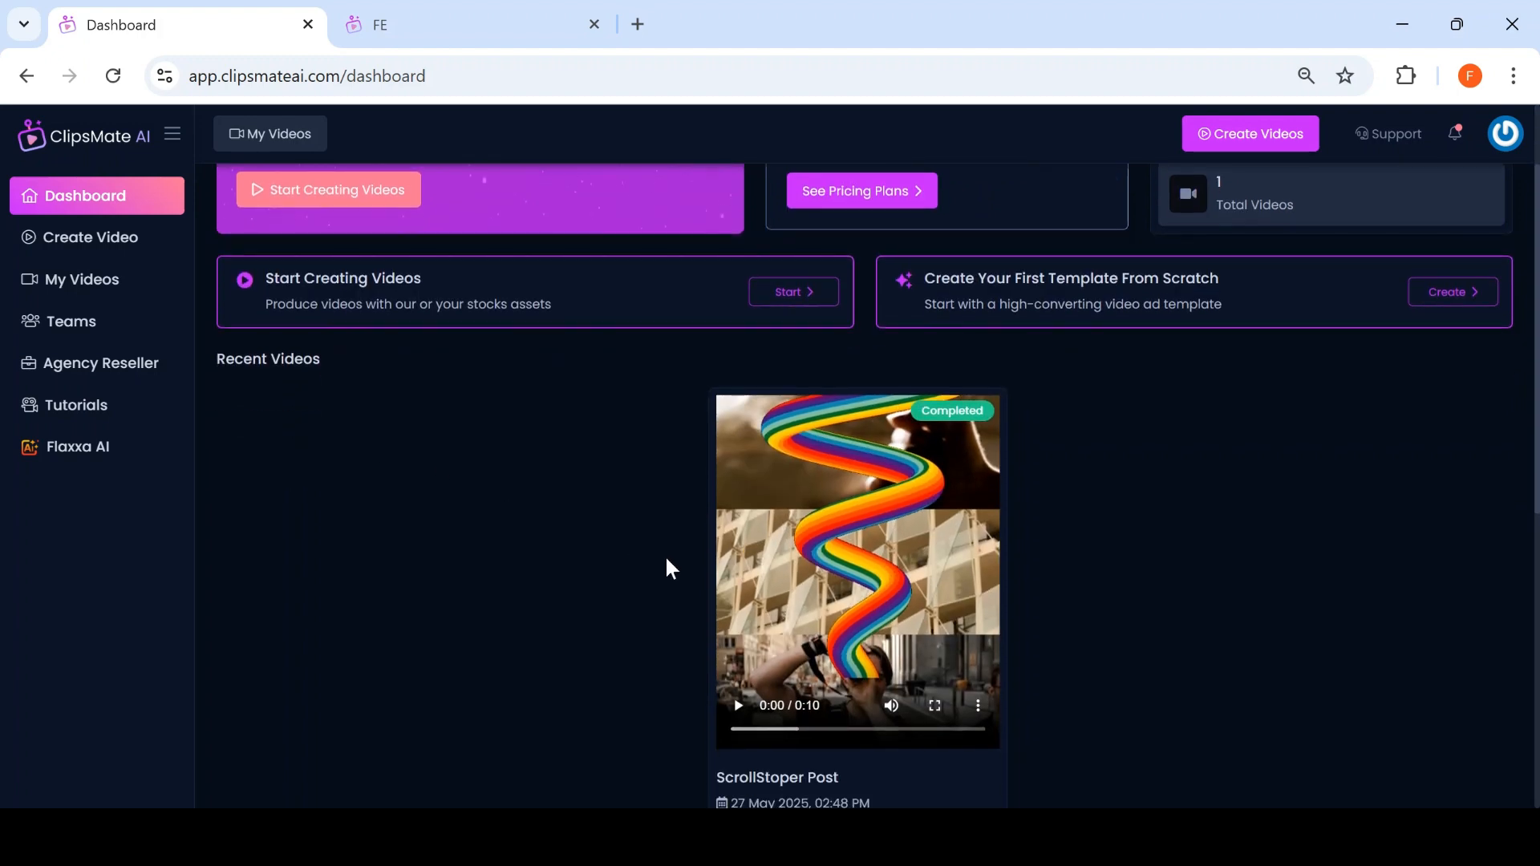
left_click(738, 465)
scroll(1123, 580, "up", 2)
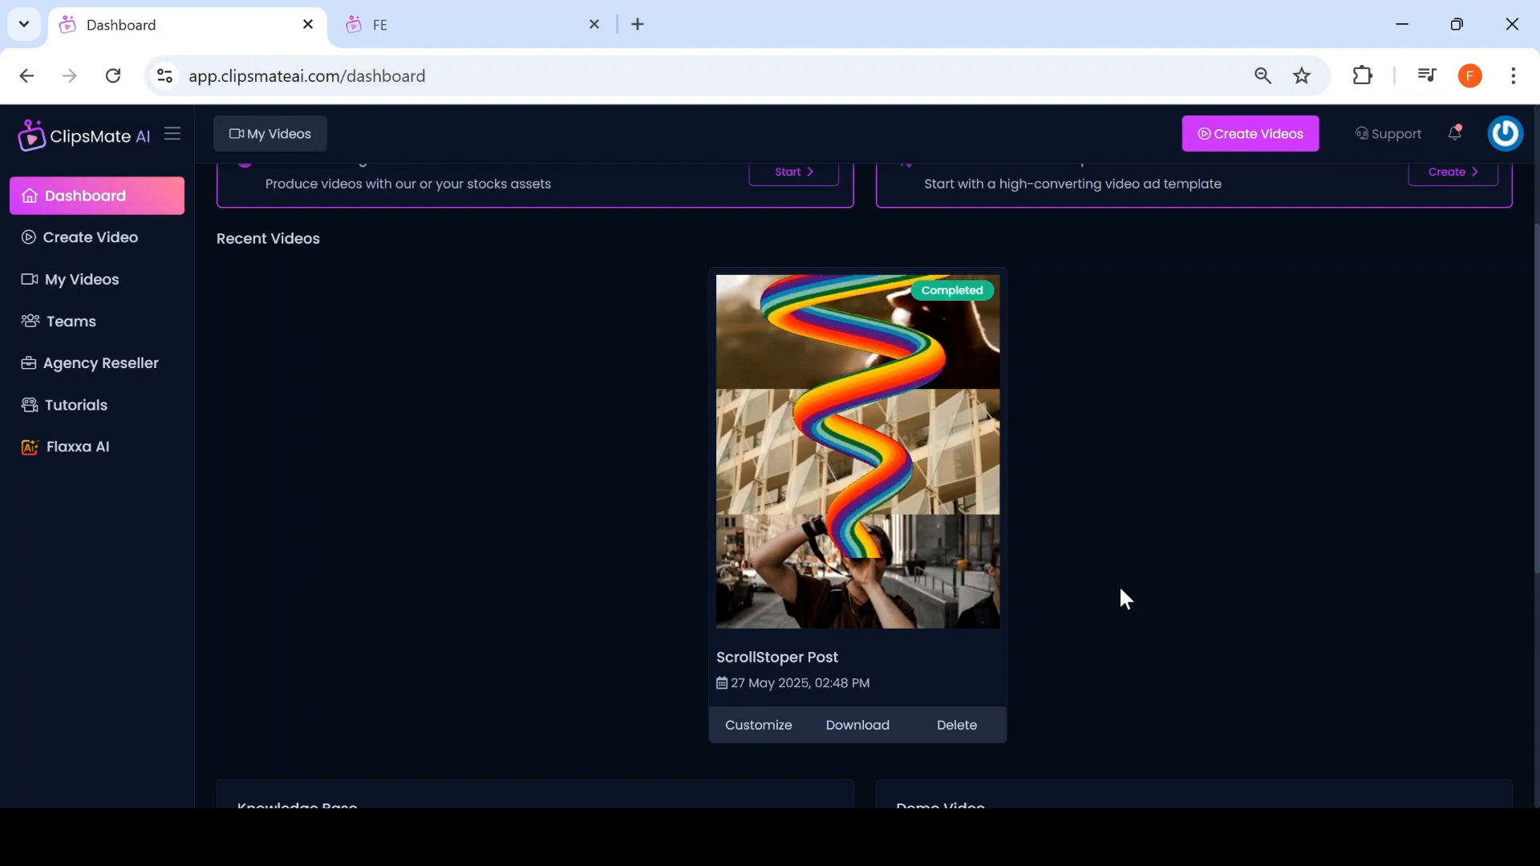
scroll(1071, 579, "down", 2)
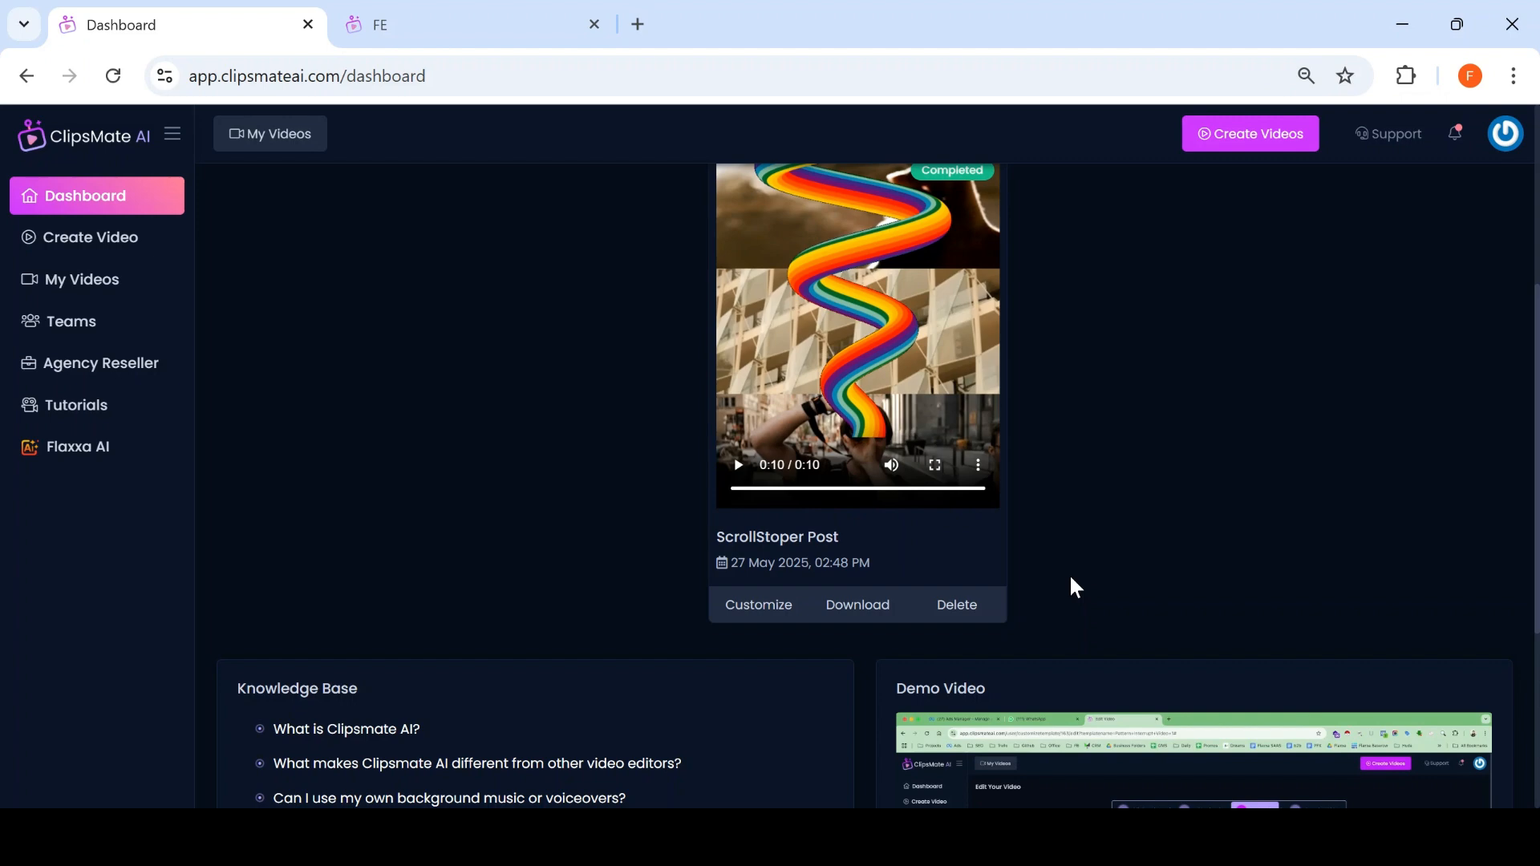
scroll(1075, 588, "down", 5)
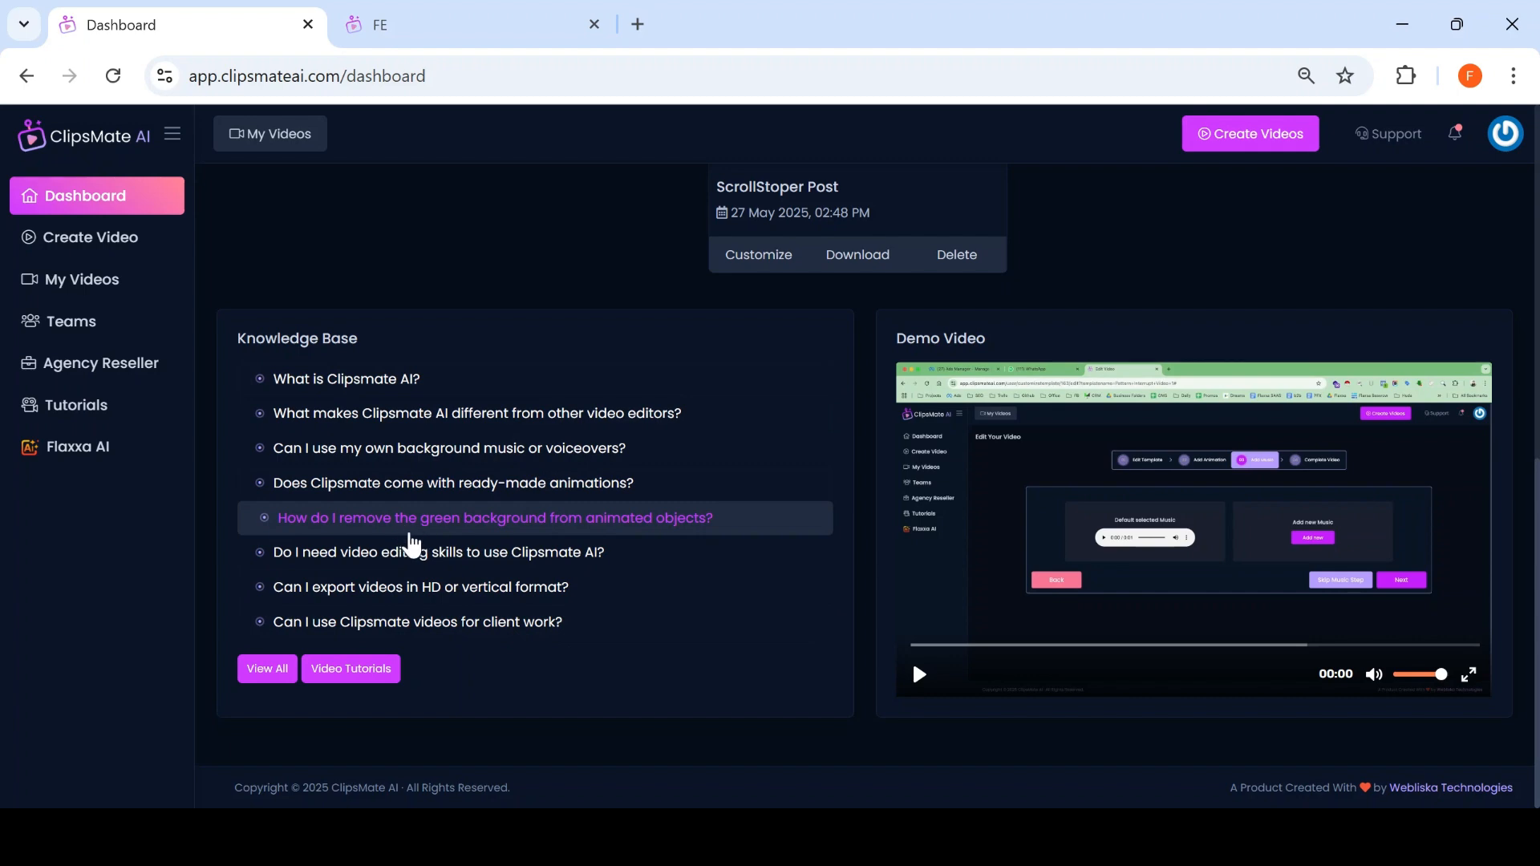
scroll(413, 543, "up", 9)
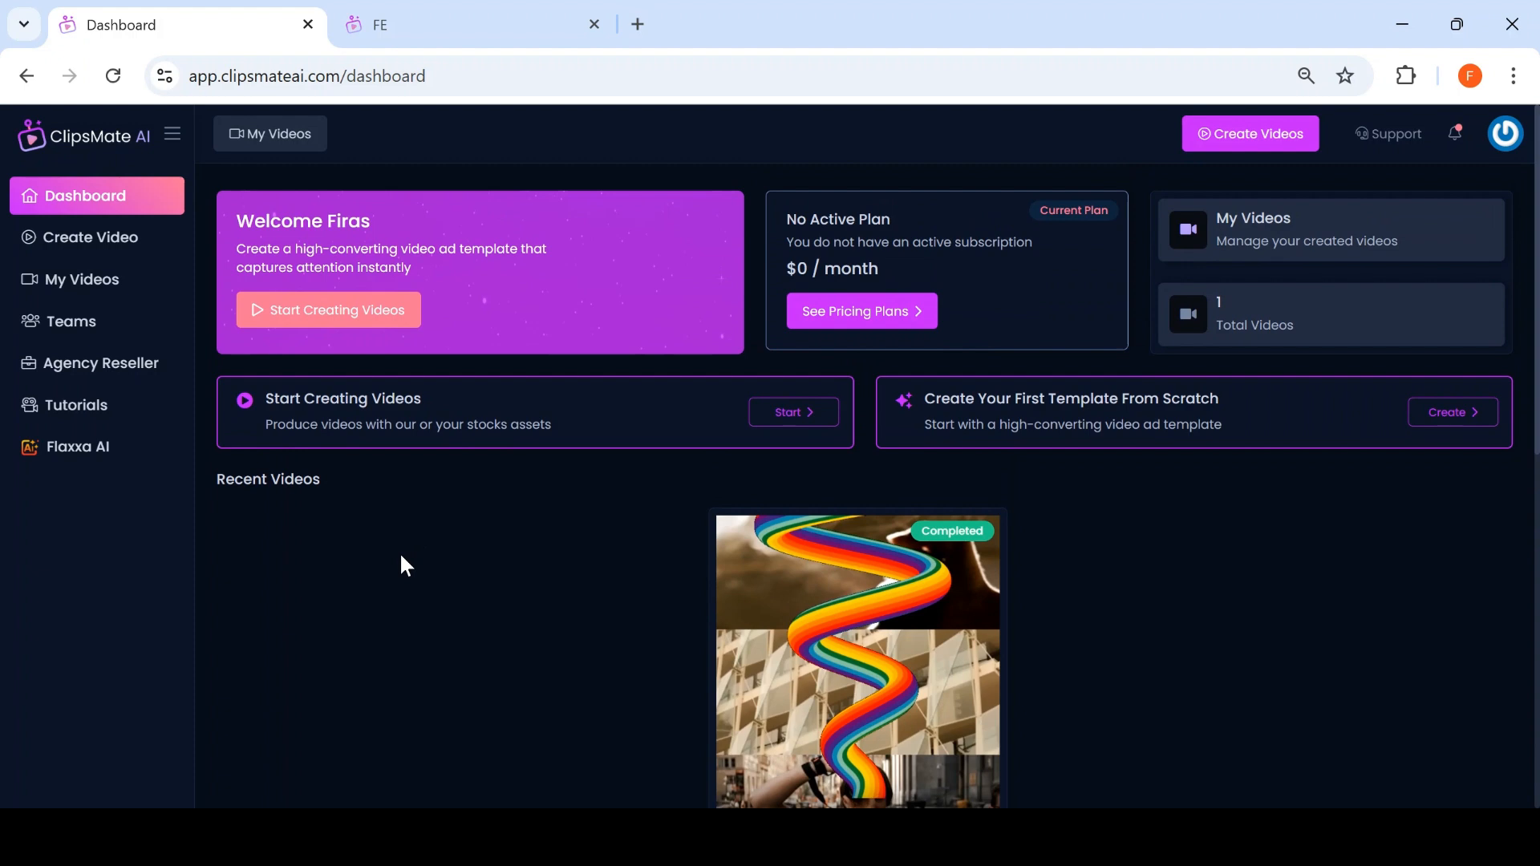
Step: Open the video ad template library and filter it to the Travel category
left_click(127, 252)
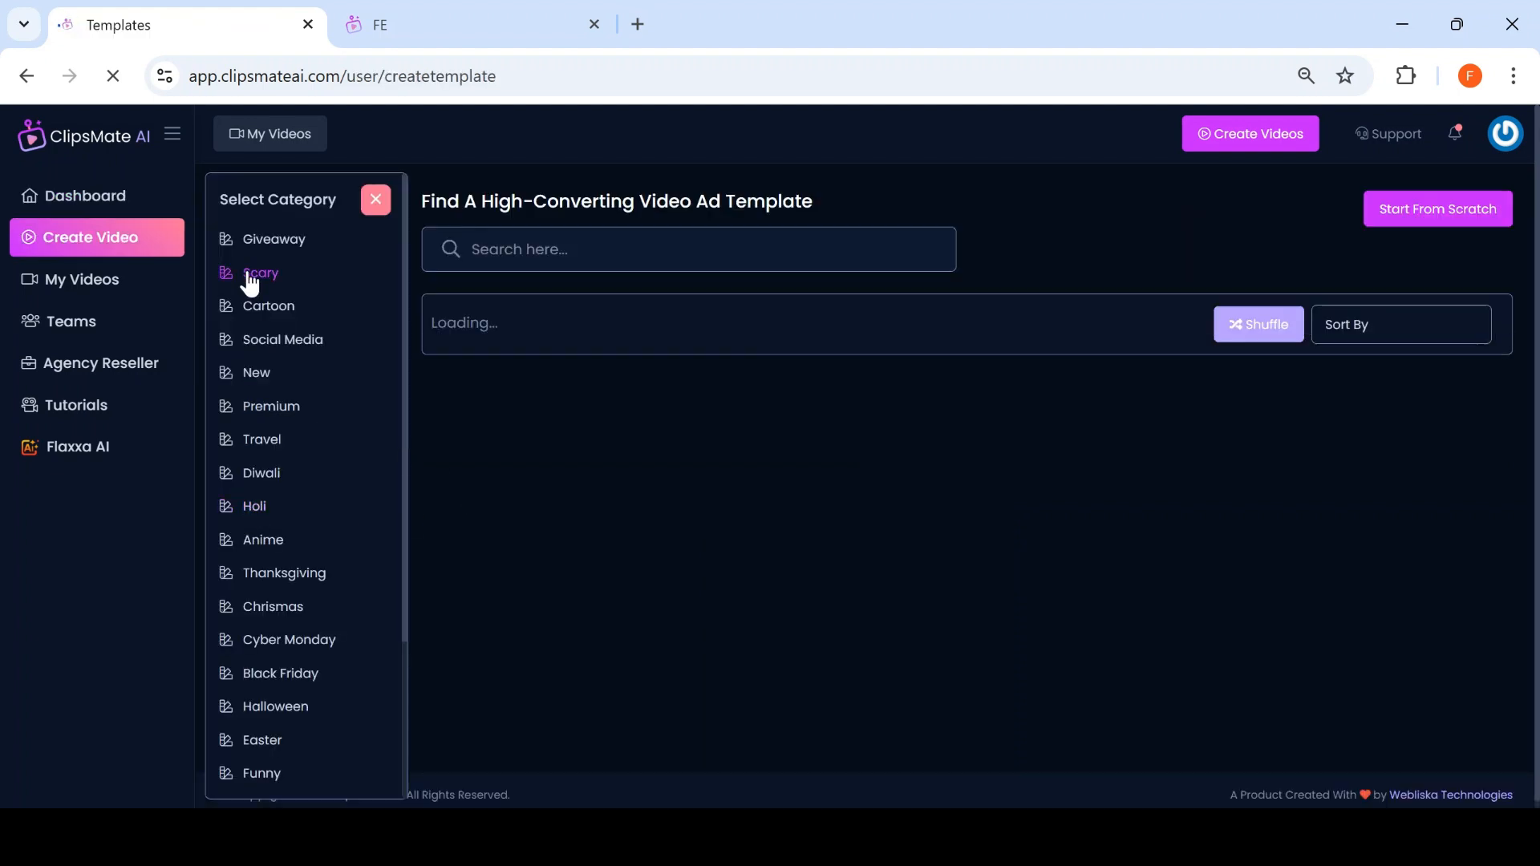
left_click(289, 387)
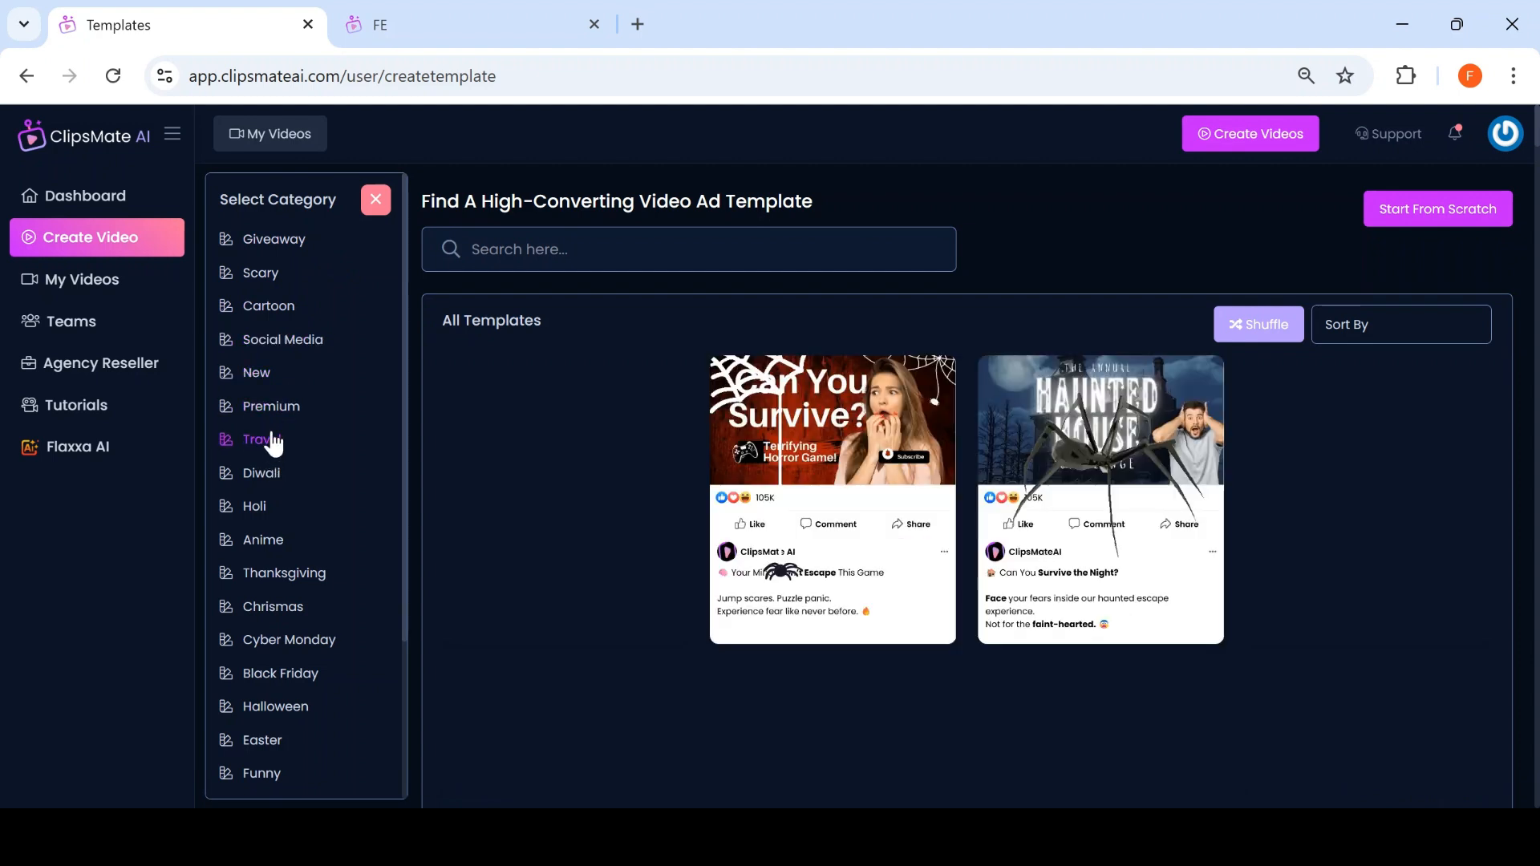
left_click(273, 442)
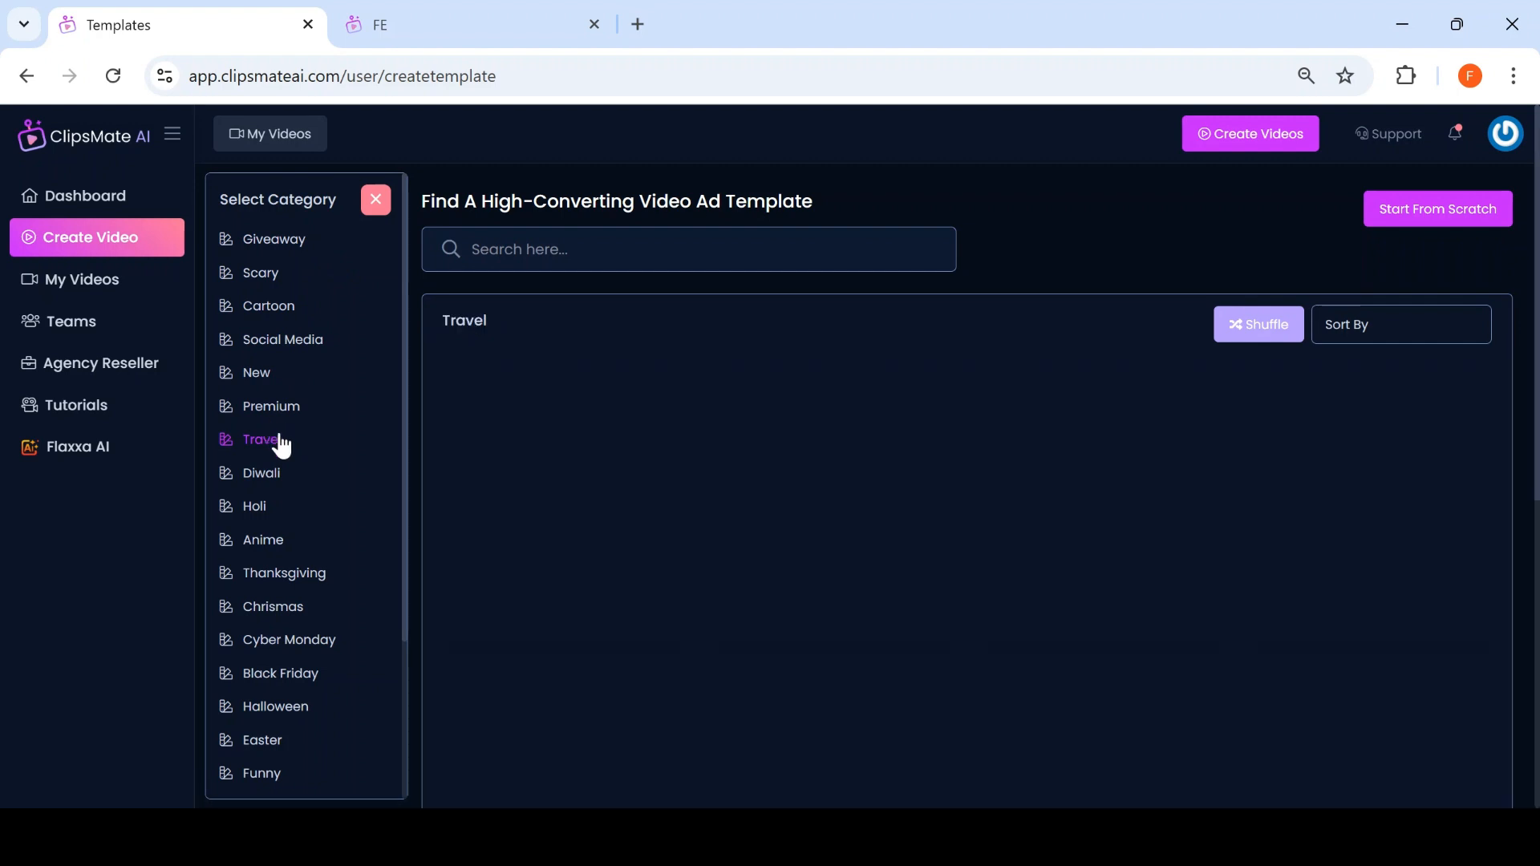
left_click(281, 443)
Step: Open the Travel template captioned "That's how i enjoy my vacations." for customization
mouse_move(913, 473)
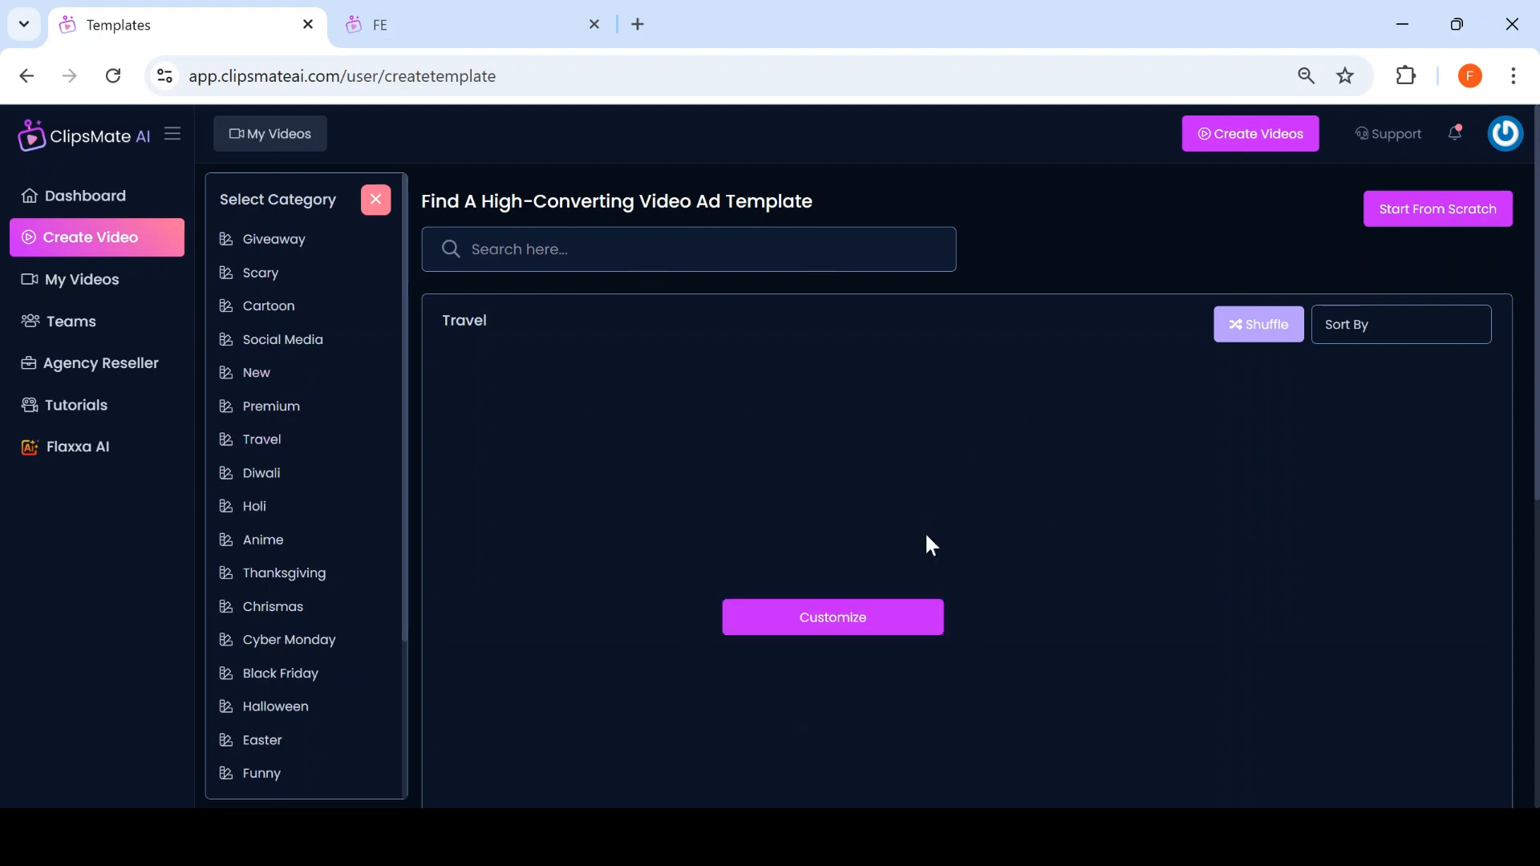
scroll(1035, 550, "down", 3)
scroll(947, 441, "up", 3)
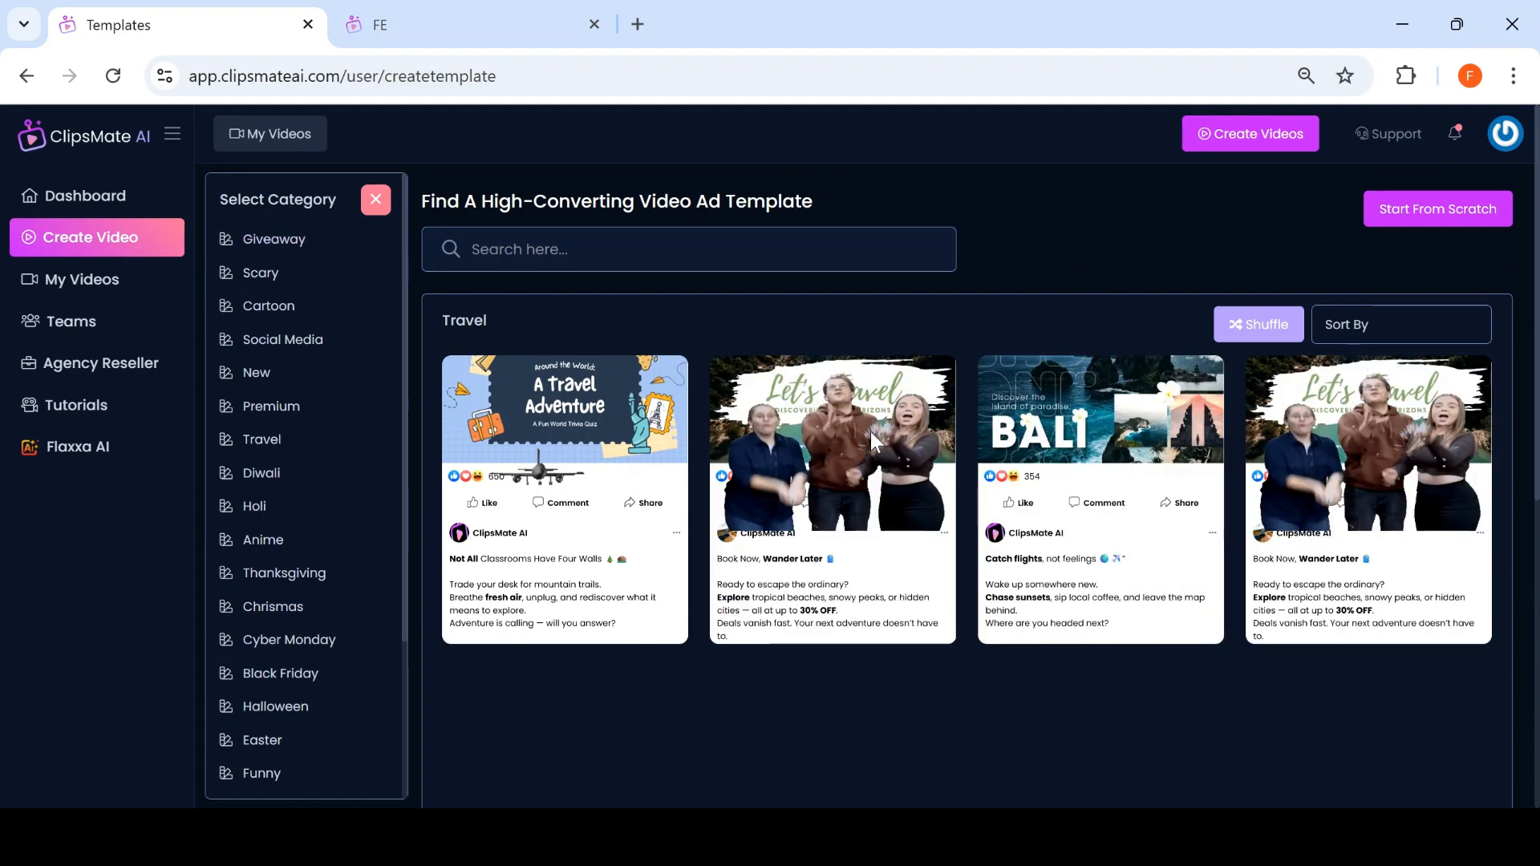
scroll(1225, 450, "down", 5)
scroll(1225, 450, "up", 5)
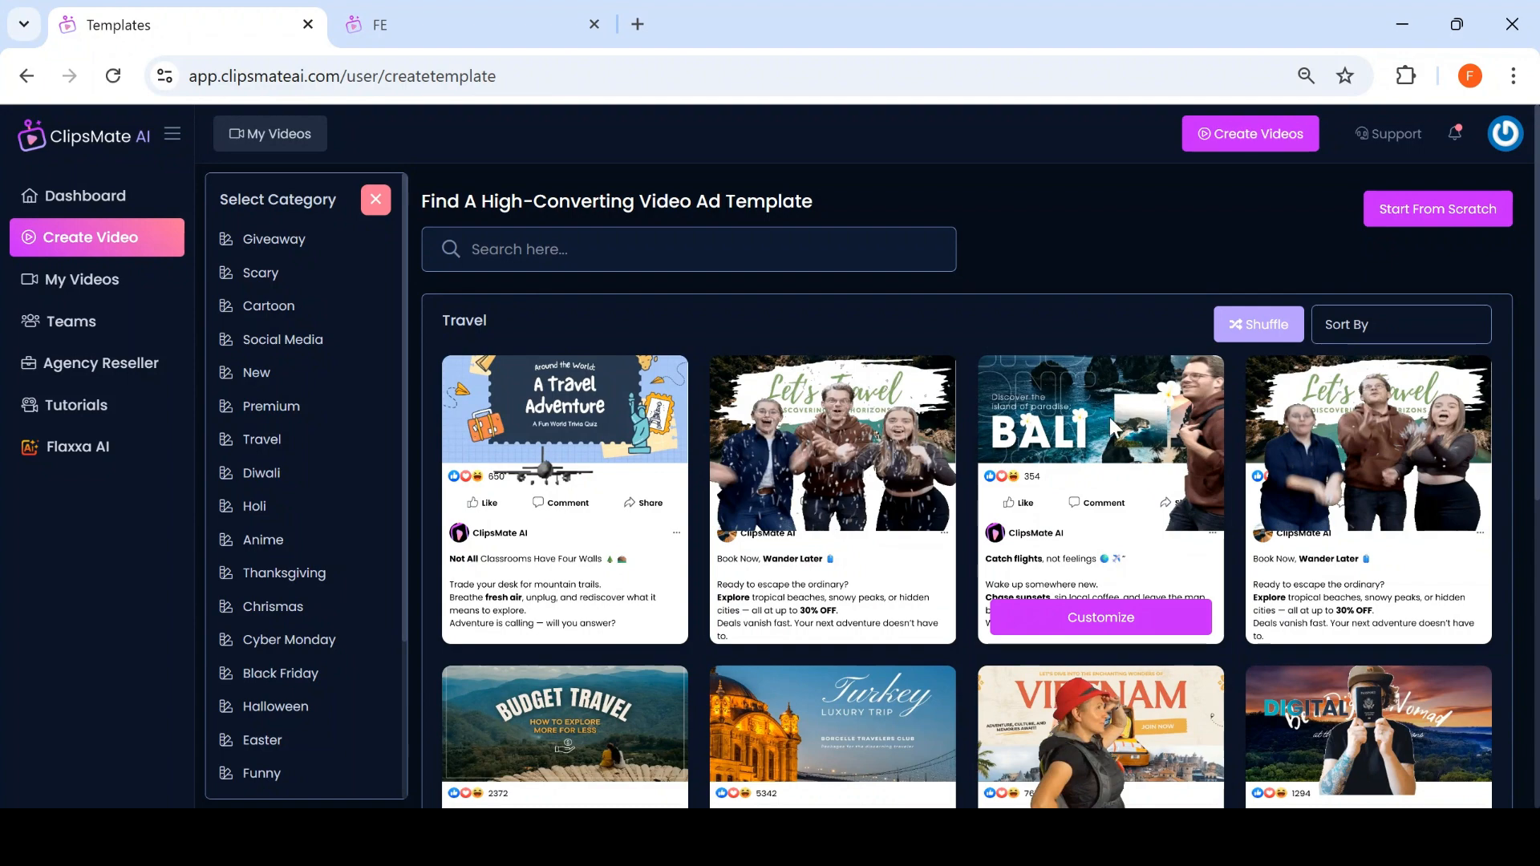
scroll(1035, 441, "down", 4)
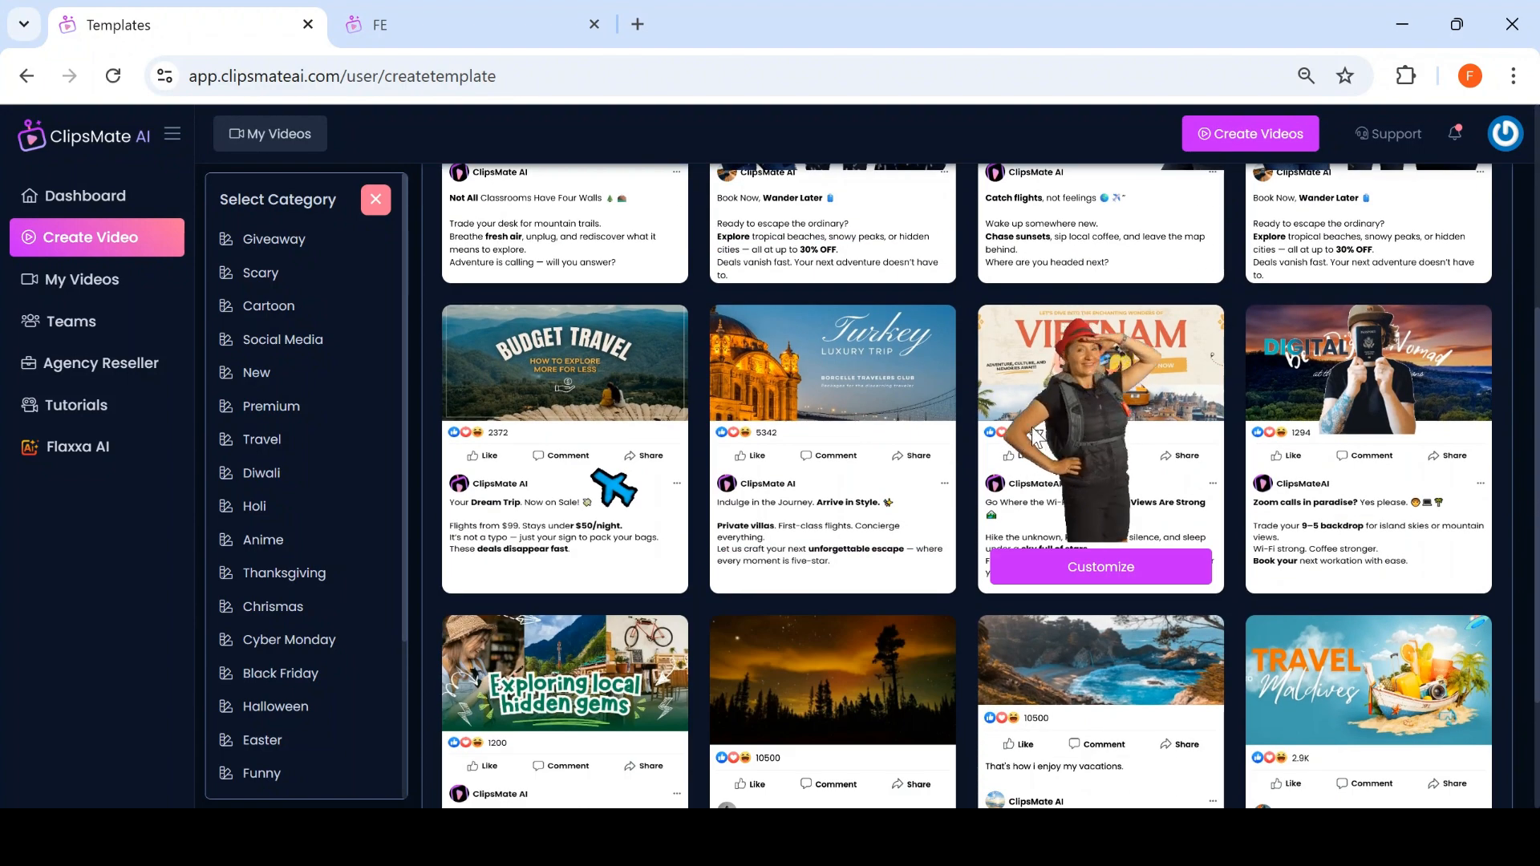
scroll(1027, 441, "down", 2)
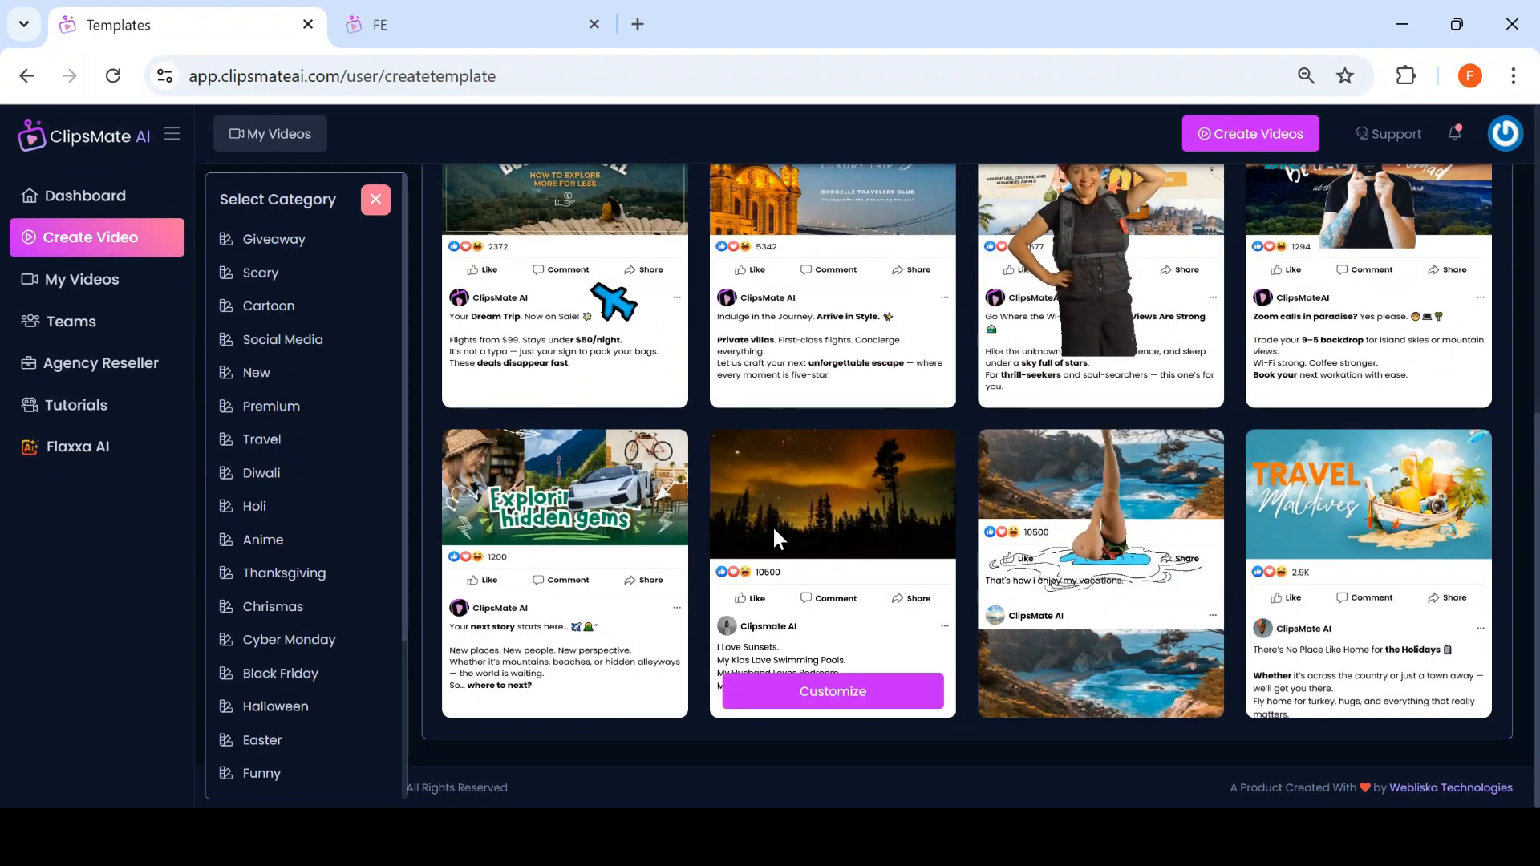
mouse_move(1098, 626)
left_click(1107, 707)
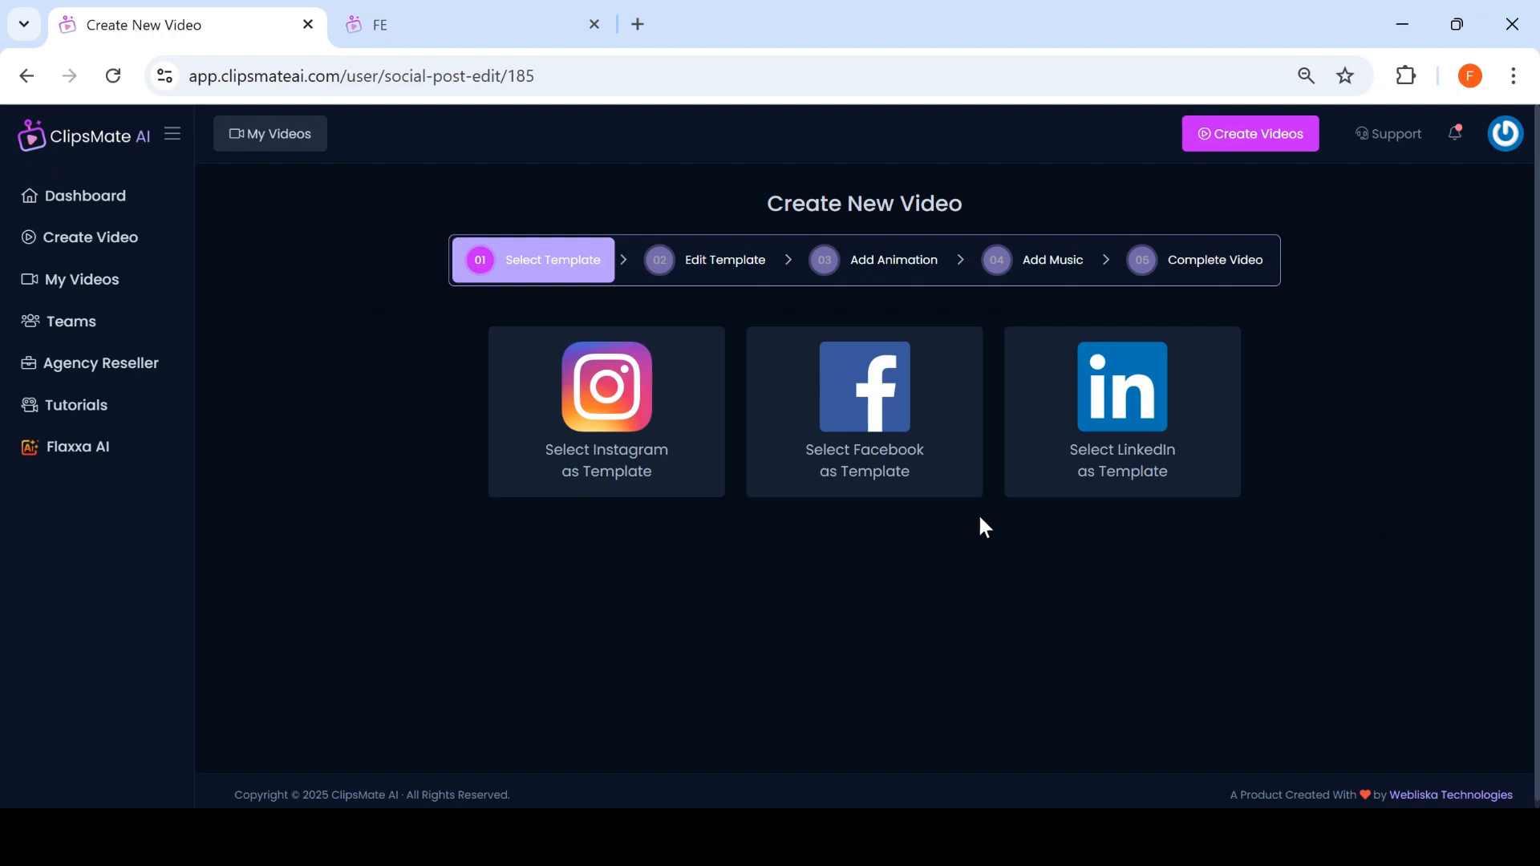
Step: Select Instagram as the template platform and choose the Split Post layout
left_click(603, 455)
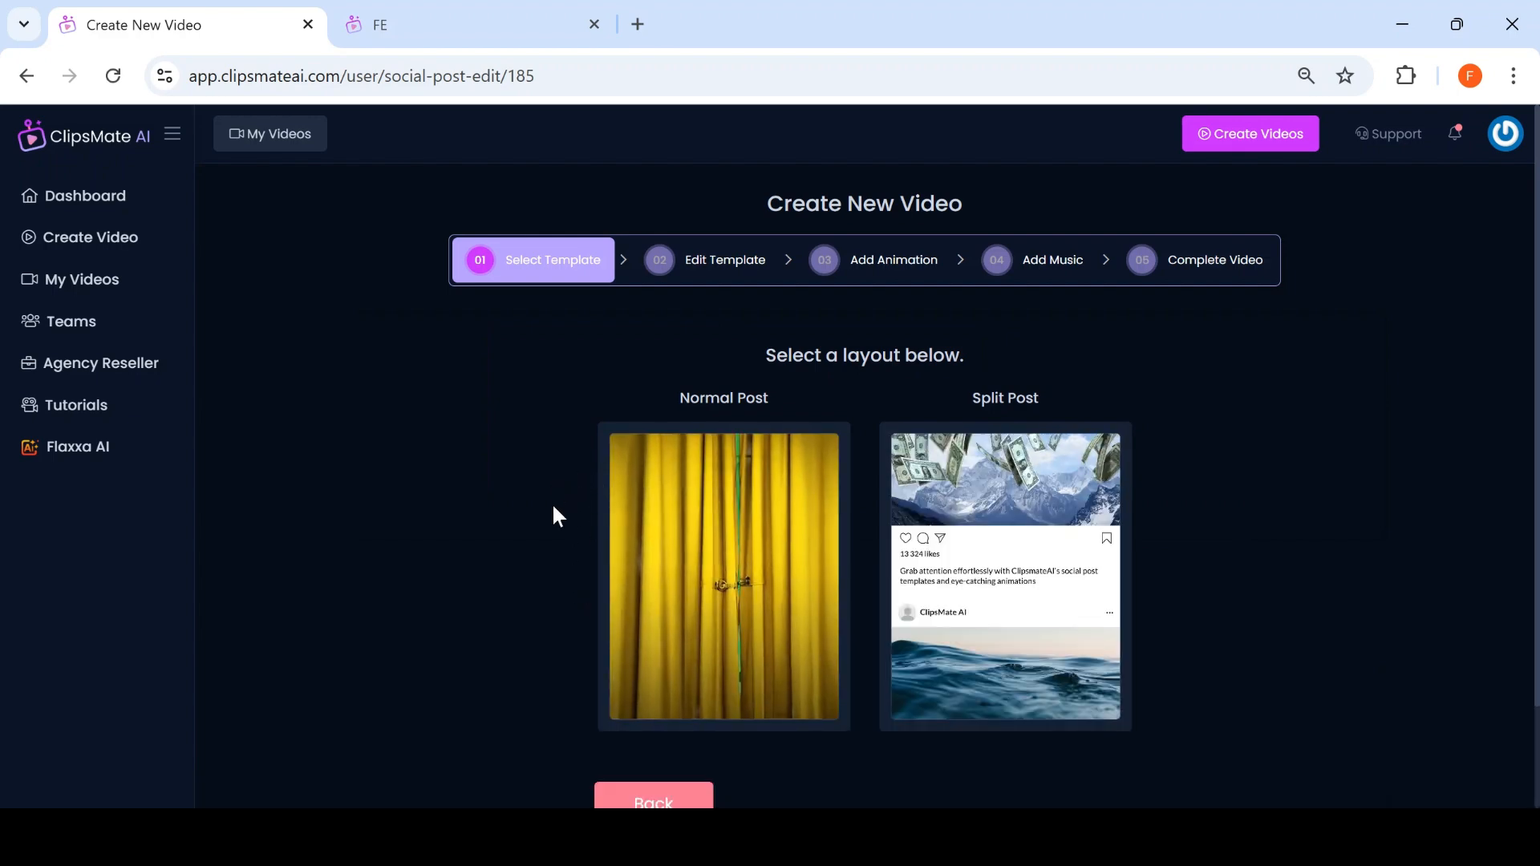
scroll(522, 489, "down", 2)
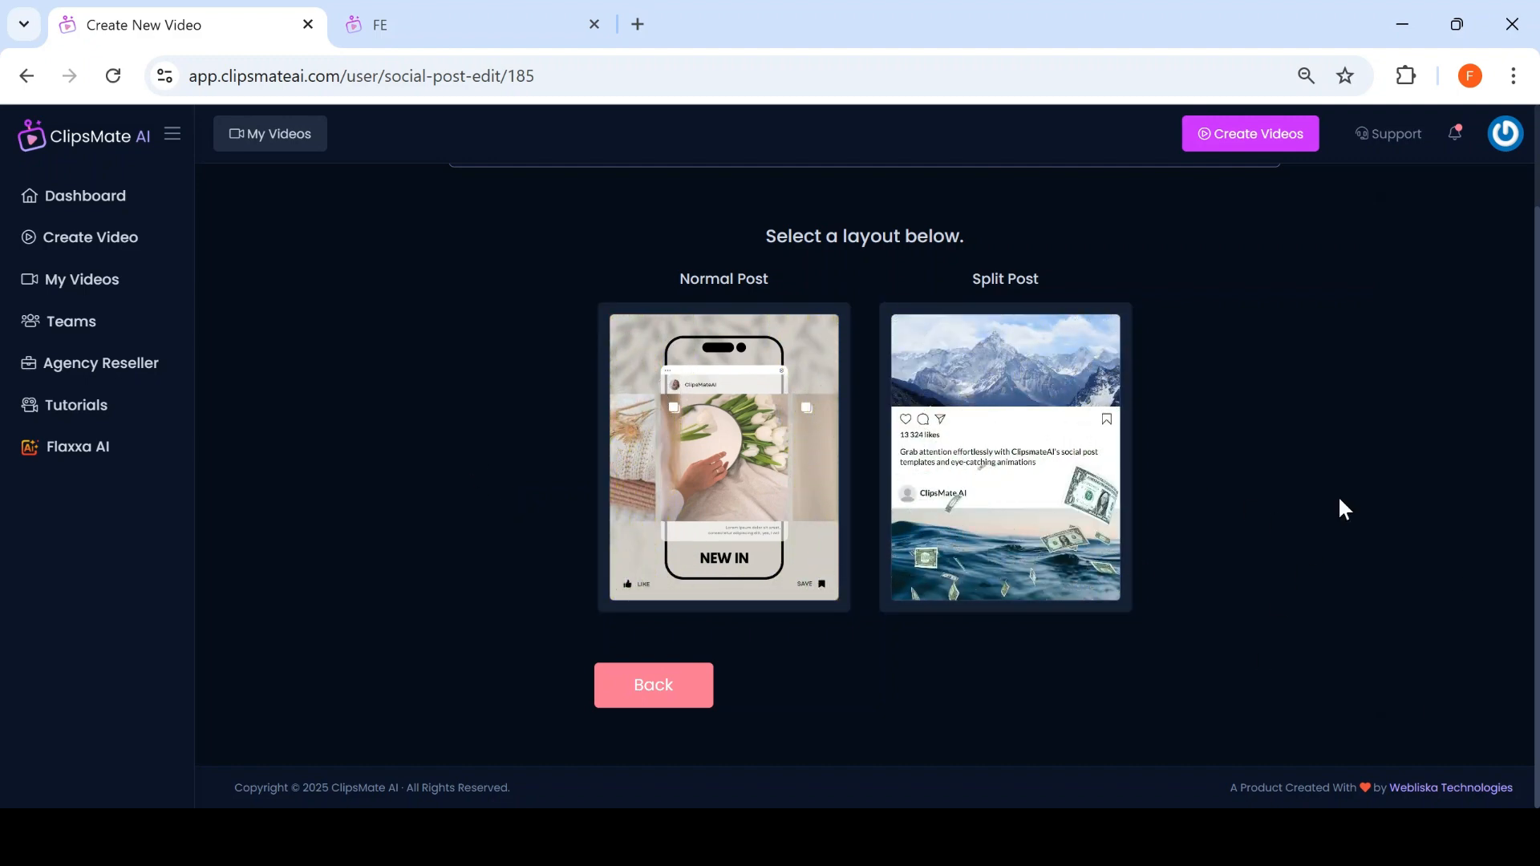
left_click(1017, 507)
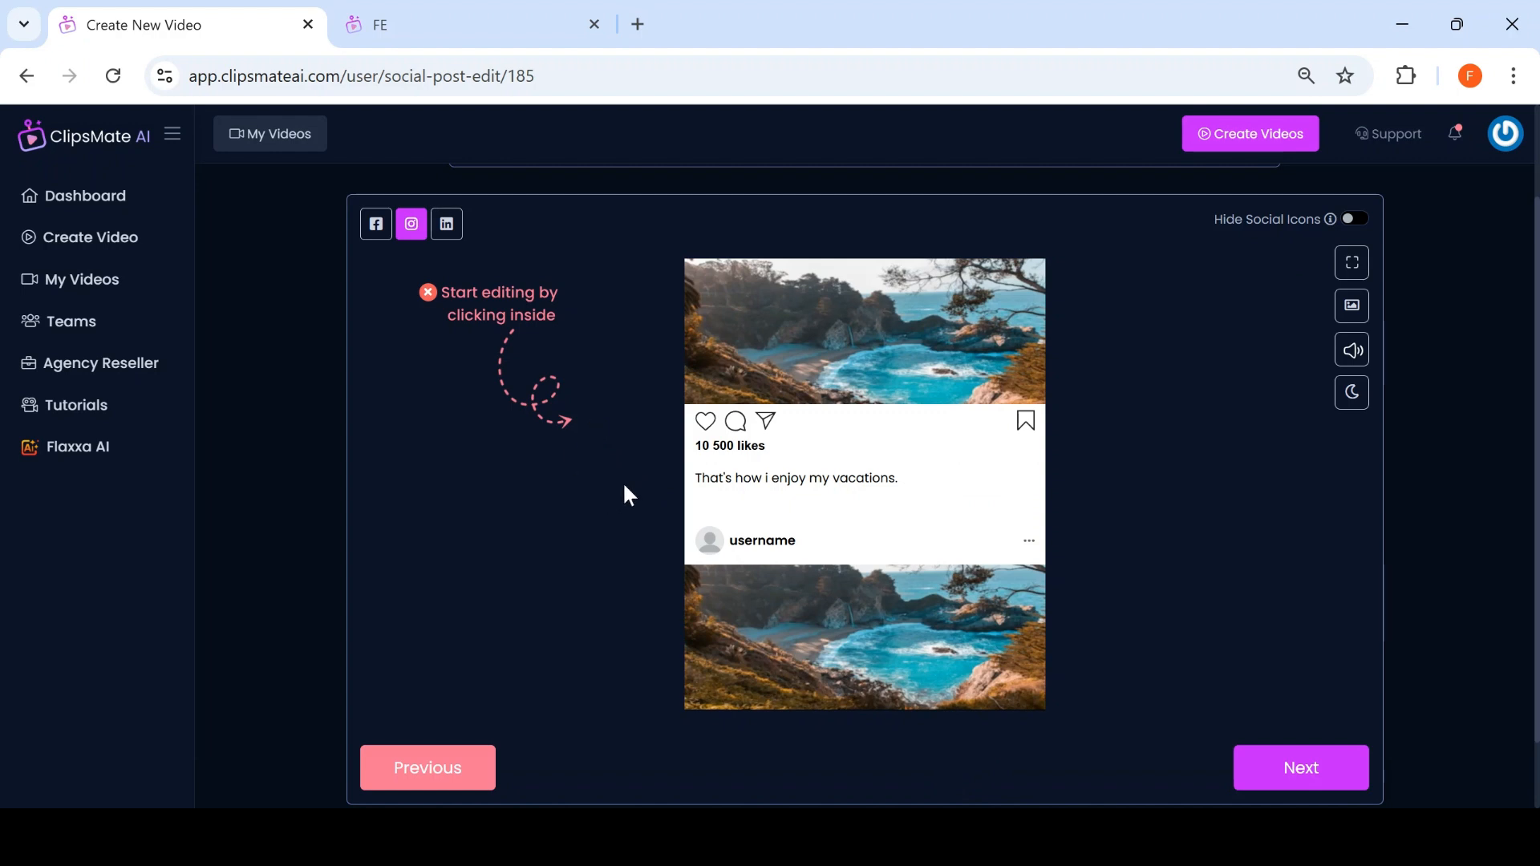
Step: Try out hiding the social icons, and set the post's like count to 34534
left_click(1350, 220)
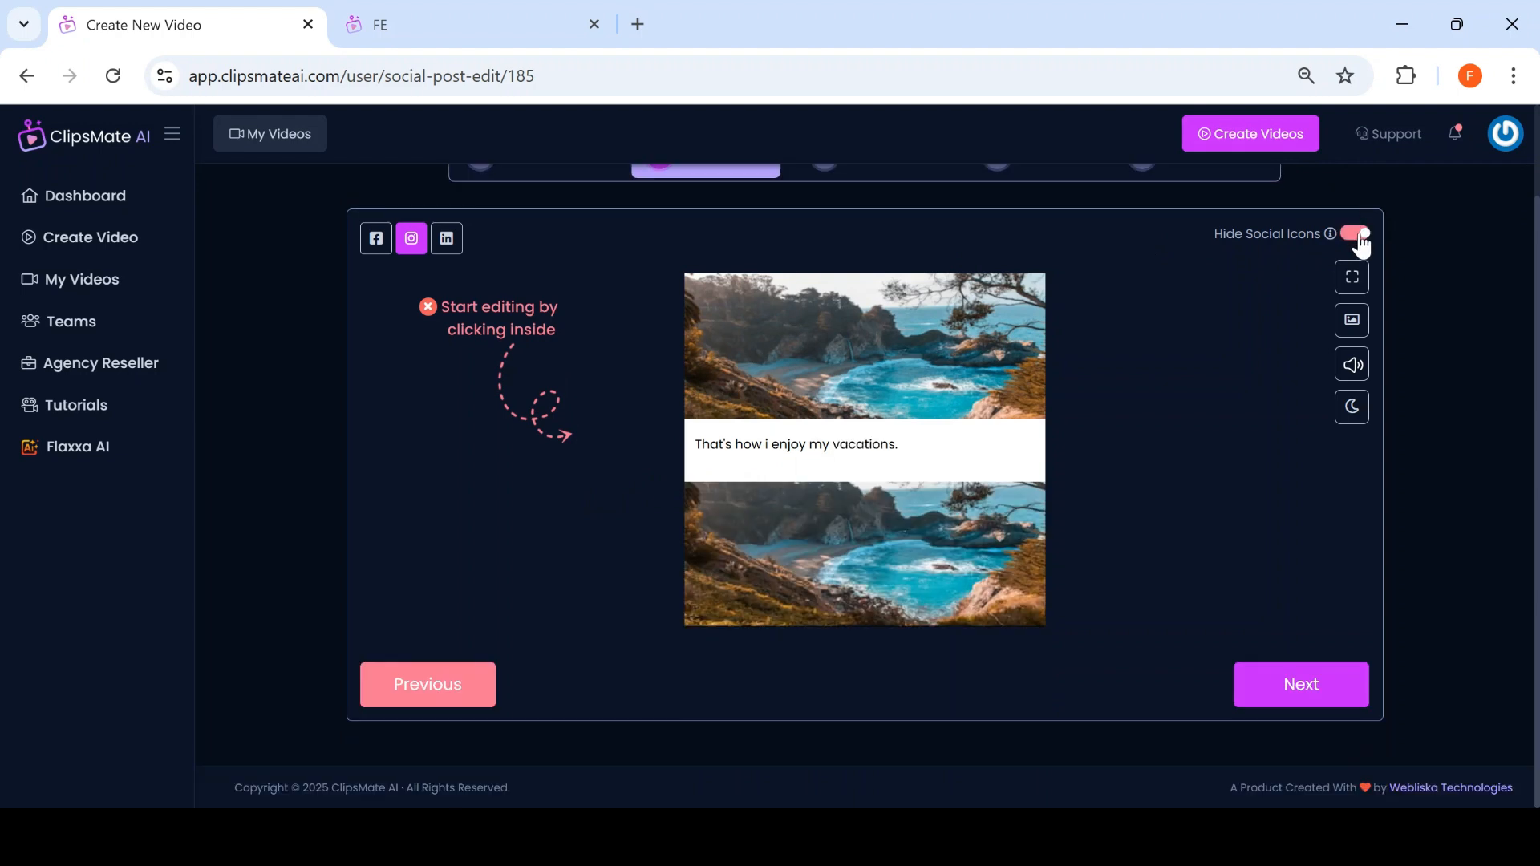
left_click(1357, 236)
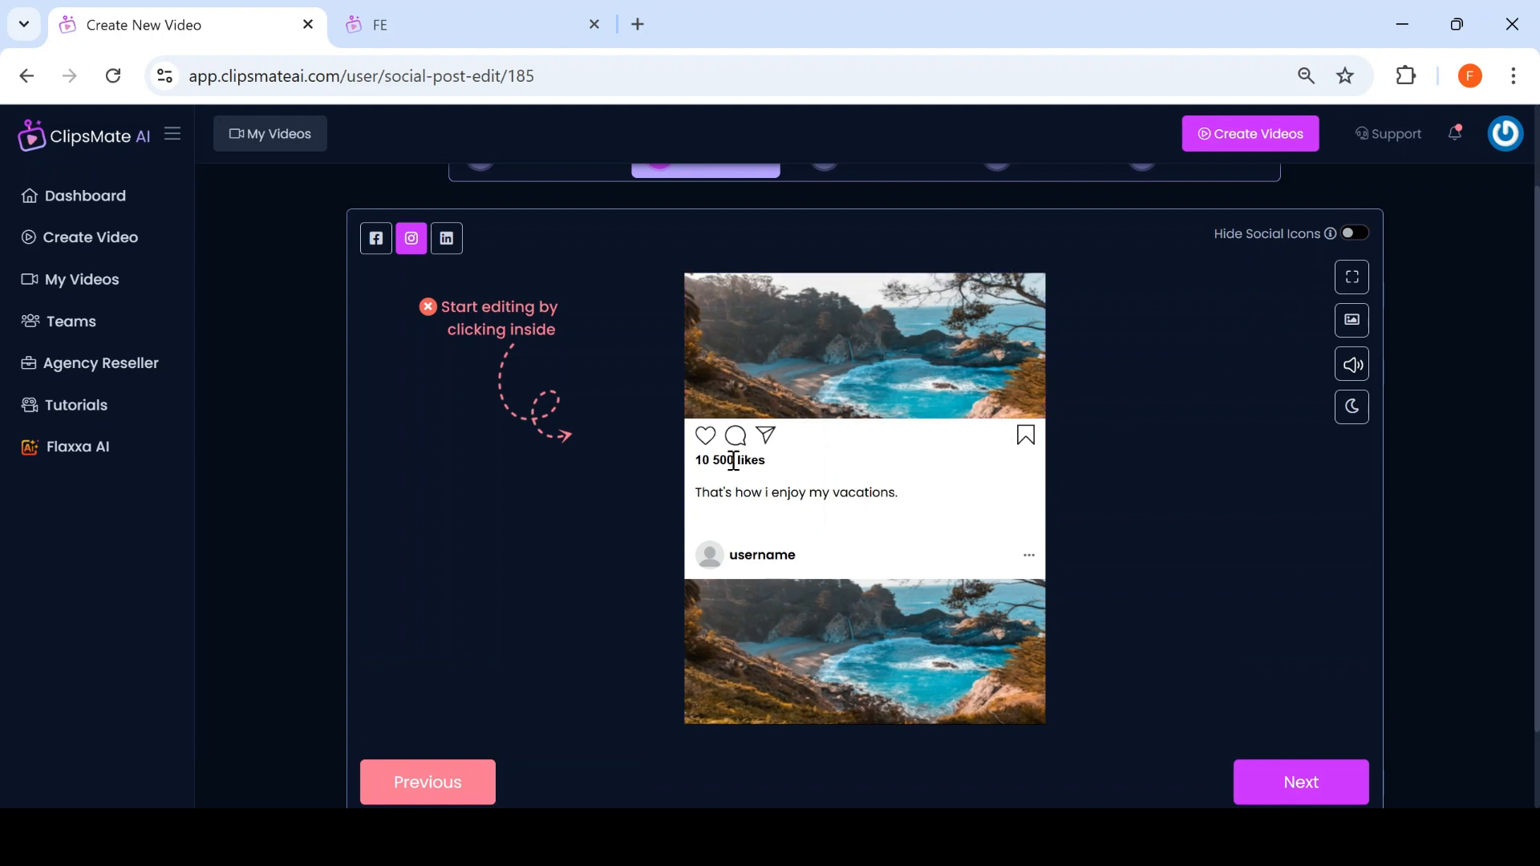
left_click_drag(734, 463, 709, 467)
type("34534")
Step: Replace the placeholder username on the post with the creator's own account name
left_click(748, 555)
double_click(751, 552)
type("Firas Al")
key("BackSpace")
key("BackSpace")
key("BackSpace")
key("BackSpace")
key("BackSpace")
key("BackSpace")
key("BackSpace")
key("BackSpace")
type("firasalamehol")
Step: Set the post's profile picture to the stock image of a sunset over mountains, using the 1920x1080 crop
left_click(719, 559)
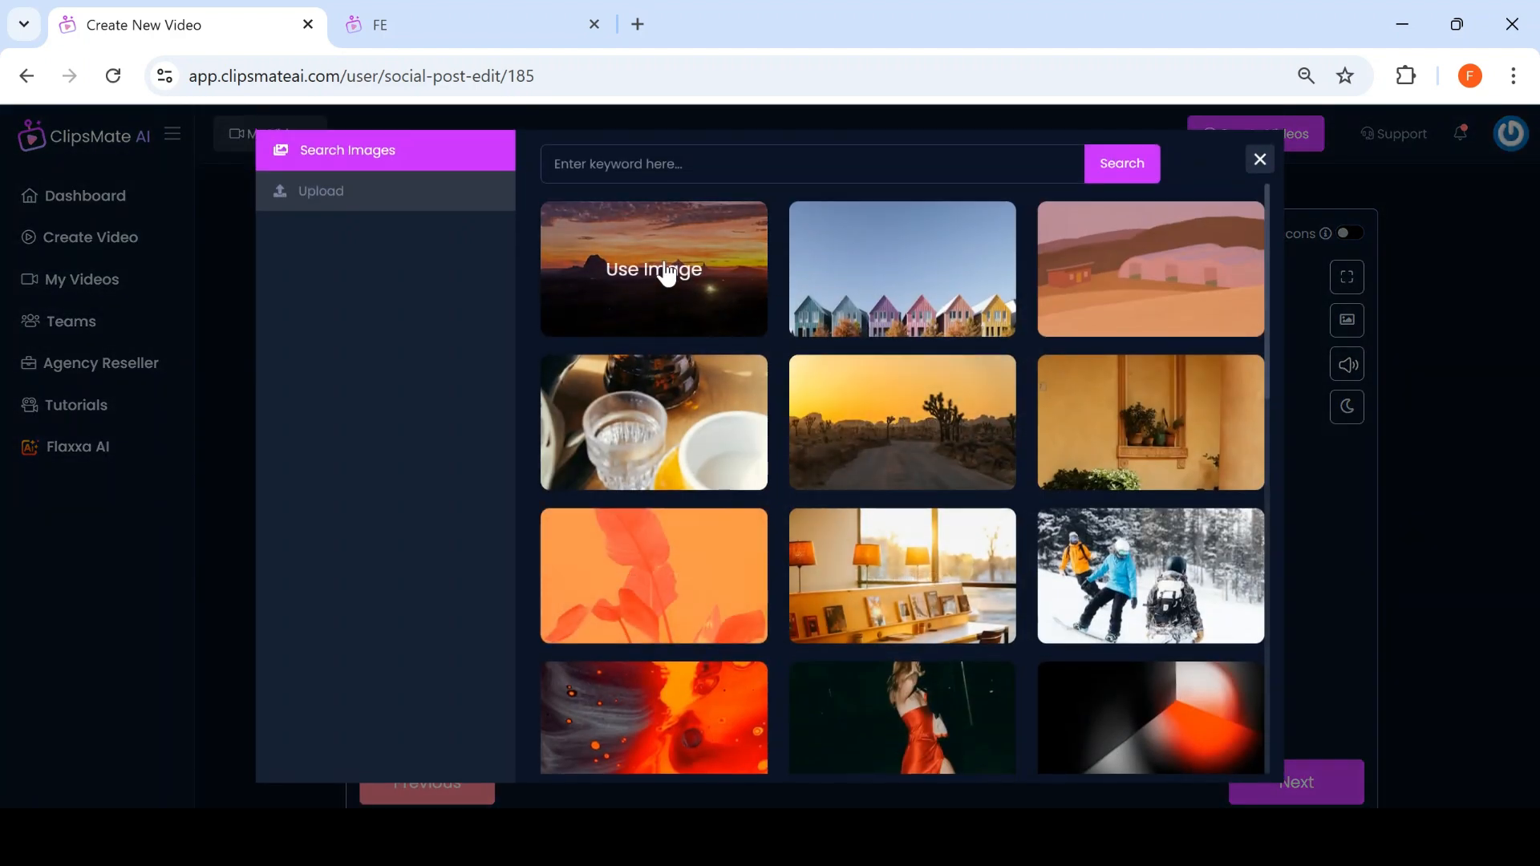
left_click(666, 273)
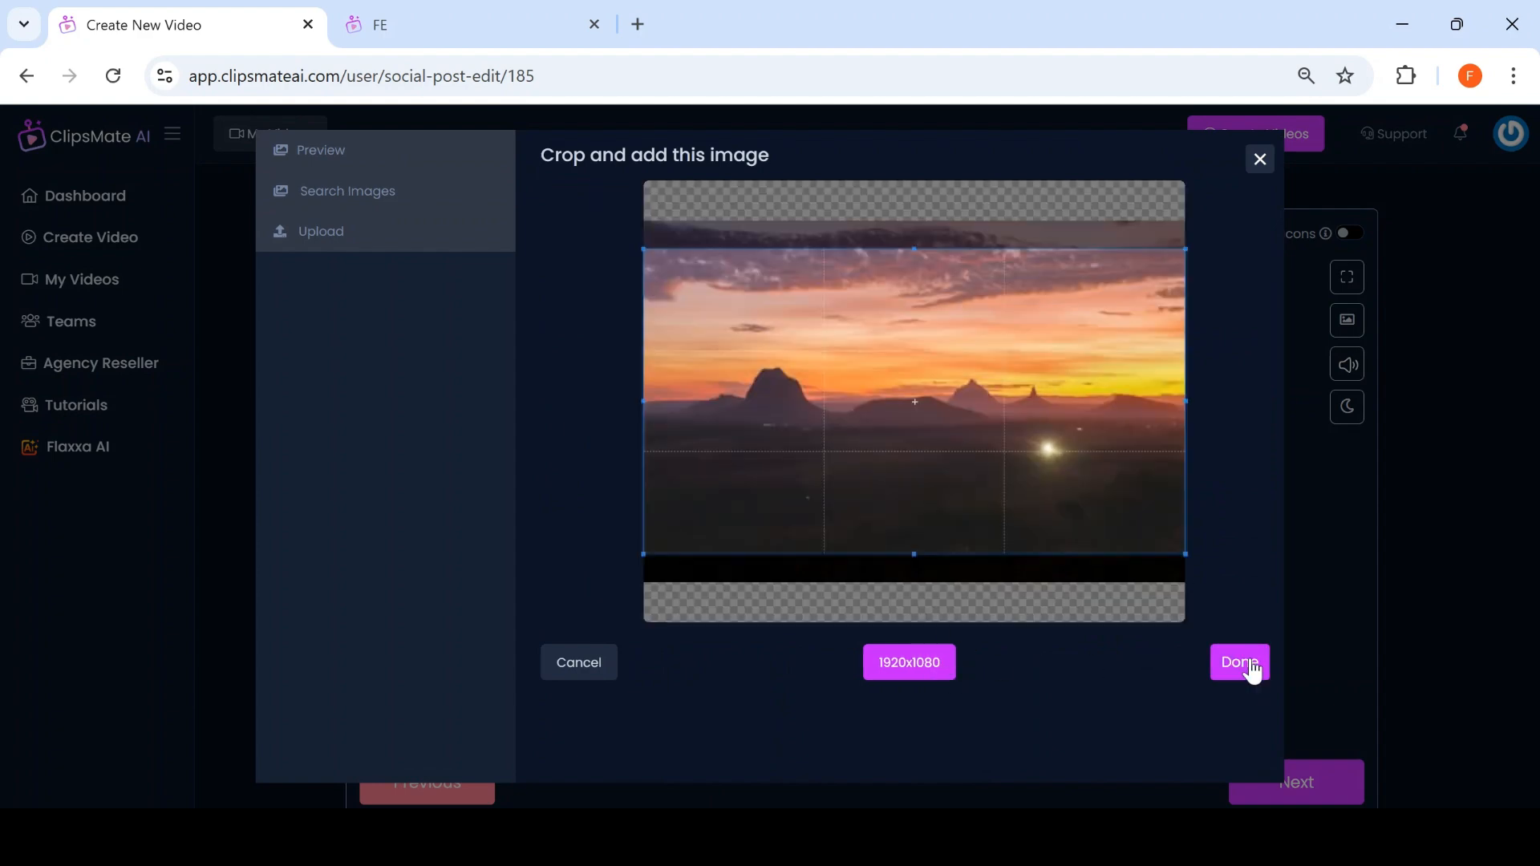
left_click(1241, 663)
Step: Replace the post's caption with "I enjoy my vacations that awesome way, everyday!"
scroll(780, 546, "down", 1)
scroll(773, 527, "up", 2)
scroll(790, 545, "down", 1)
left_click(804, 479)
left_click_drag(901, 481, 695, 479)
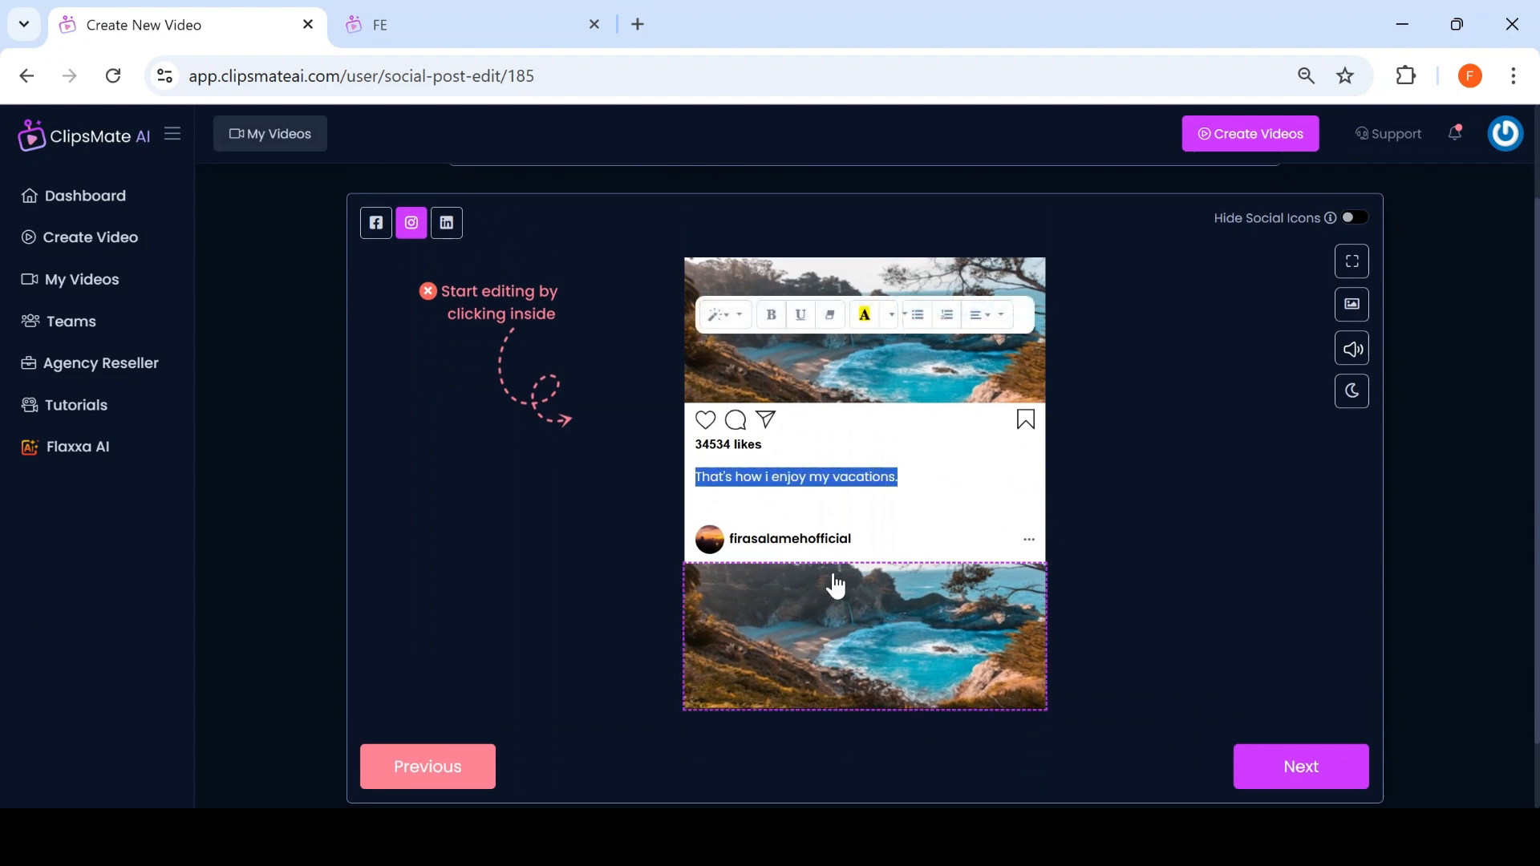
type("I")
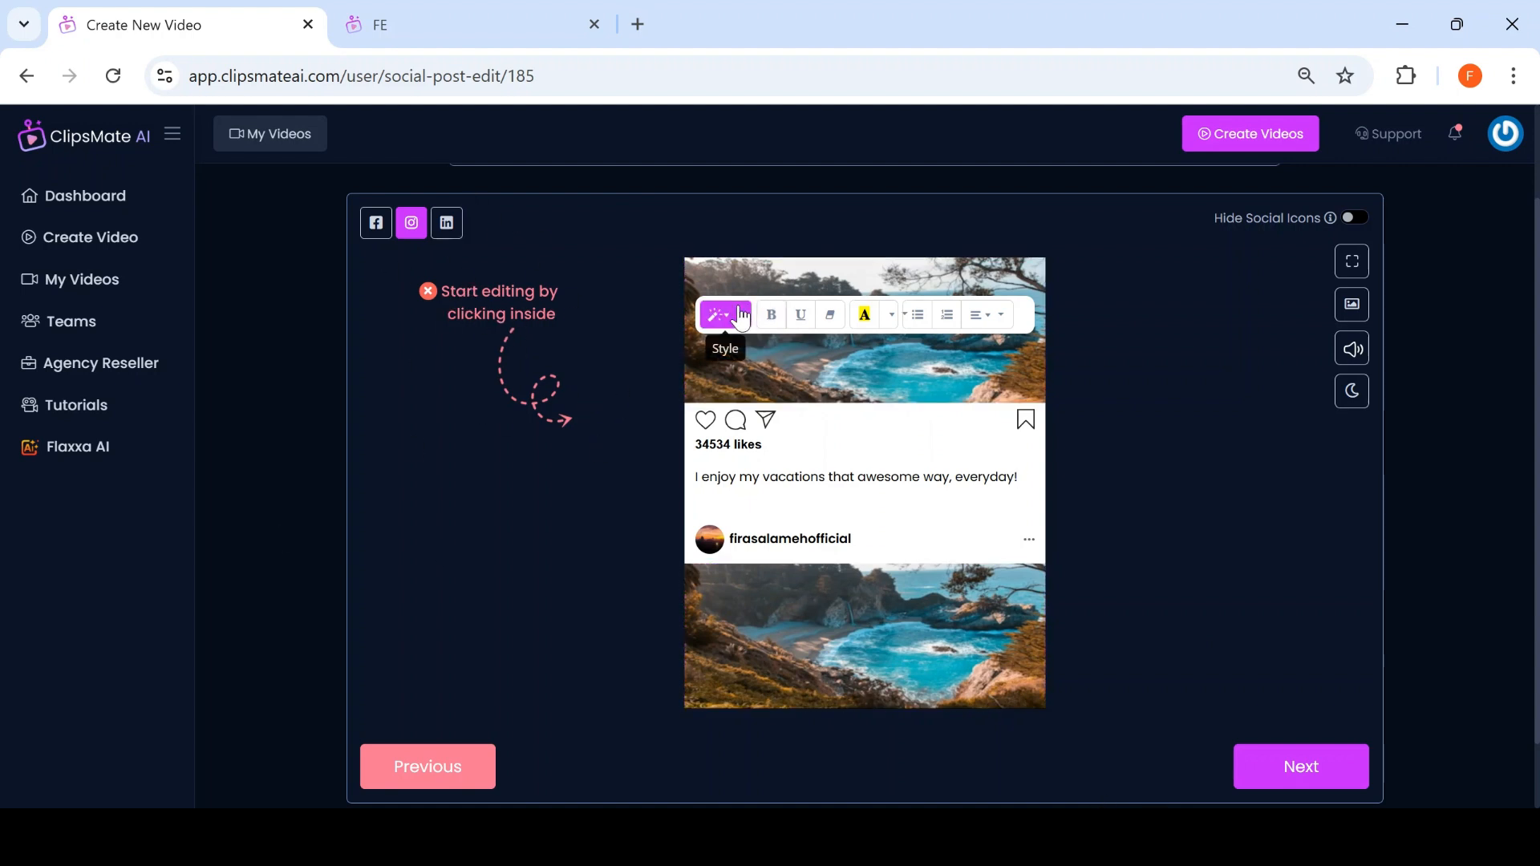
Step: Make the word "vacations" in the caption bold
left_click_drag(826, 482, 765, 479)
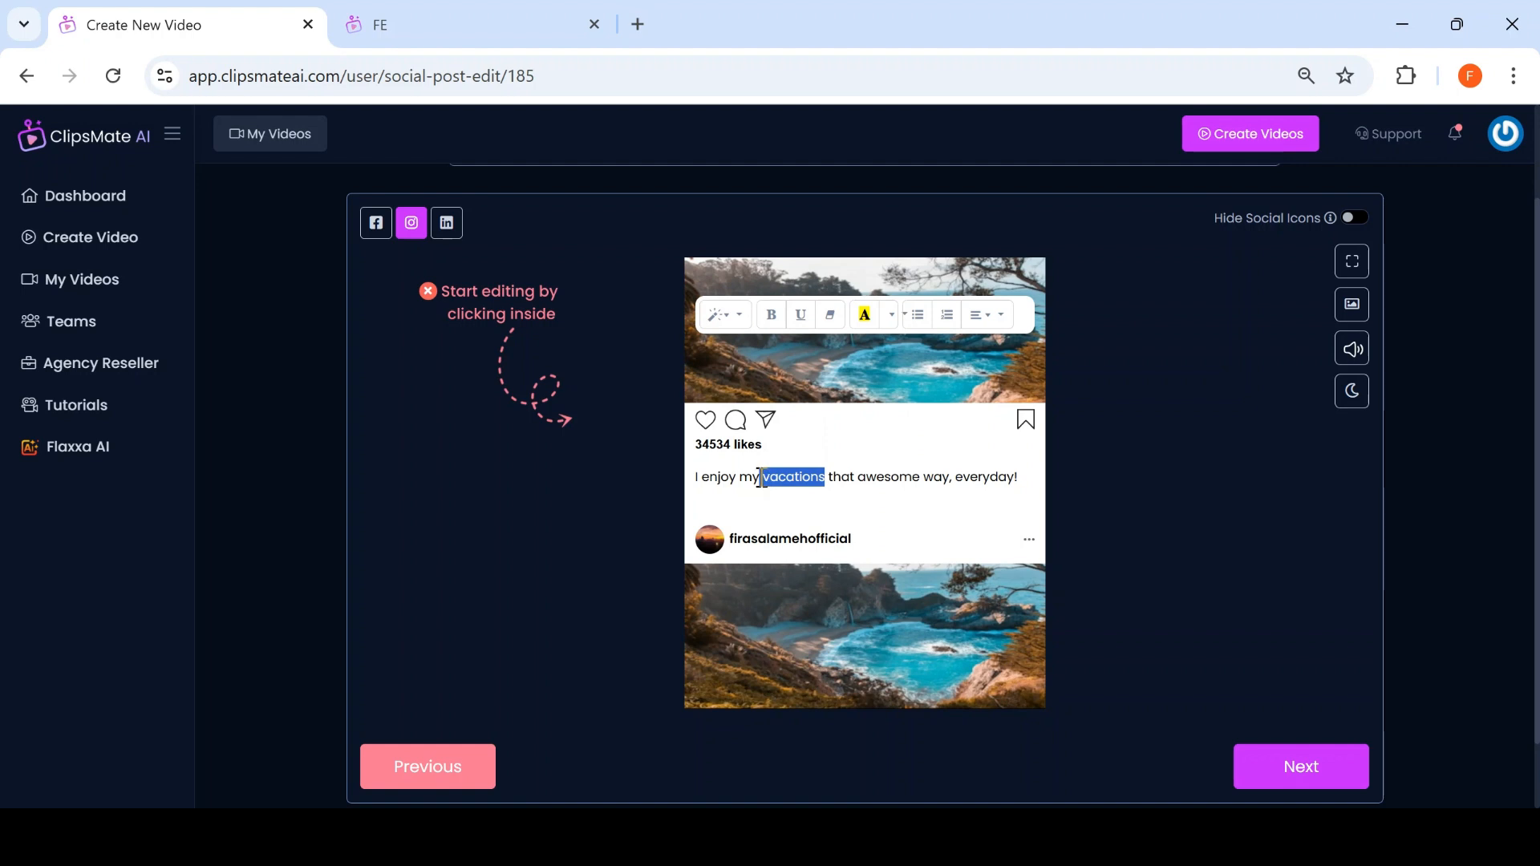
left_click(772, 314)
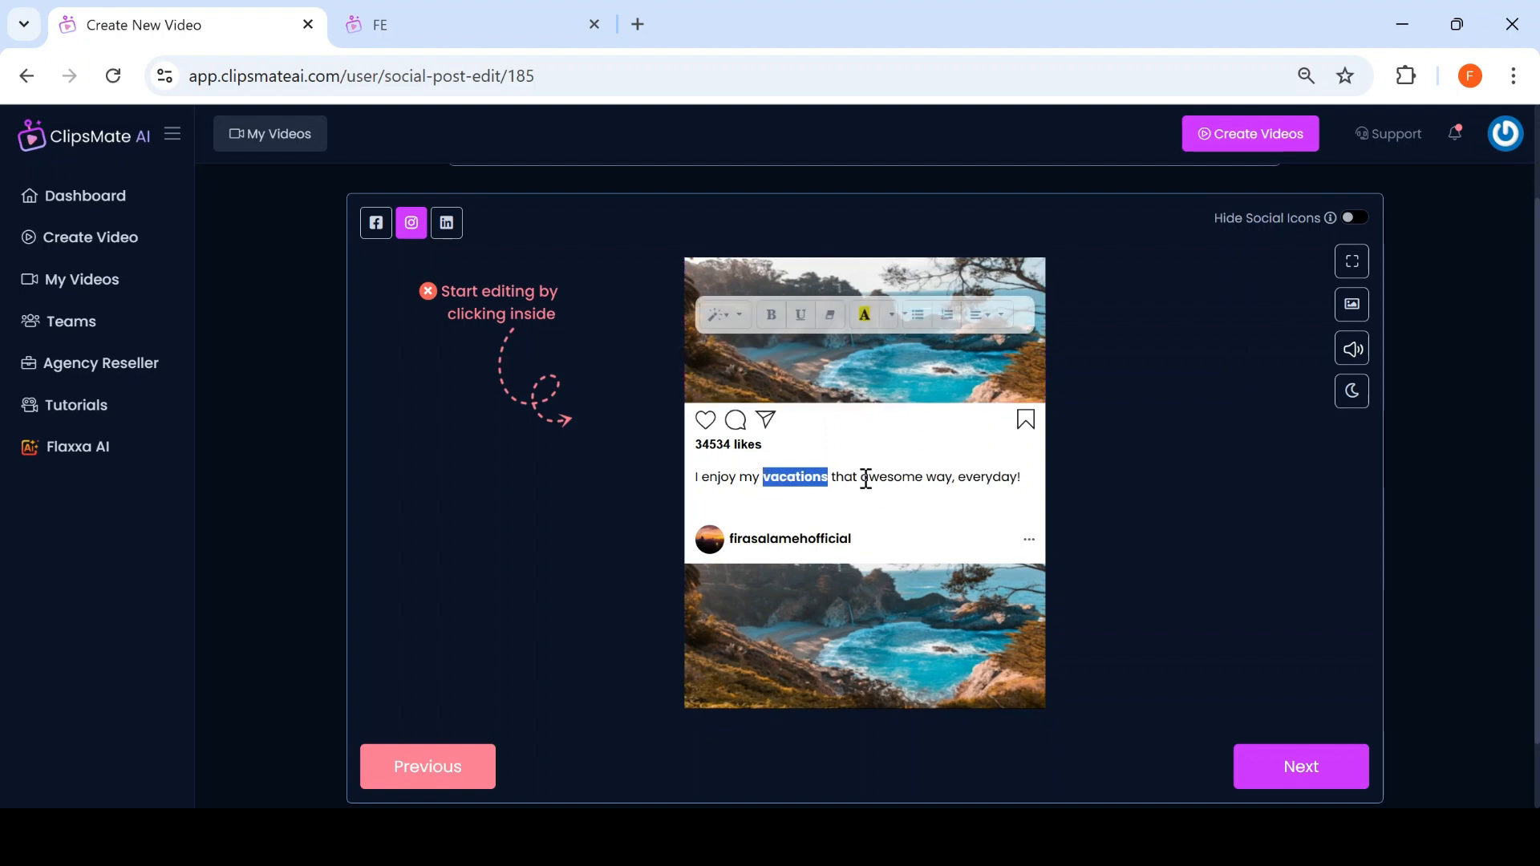
left_click(861, 479)
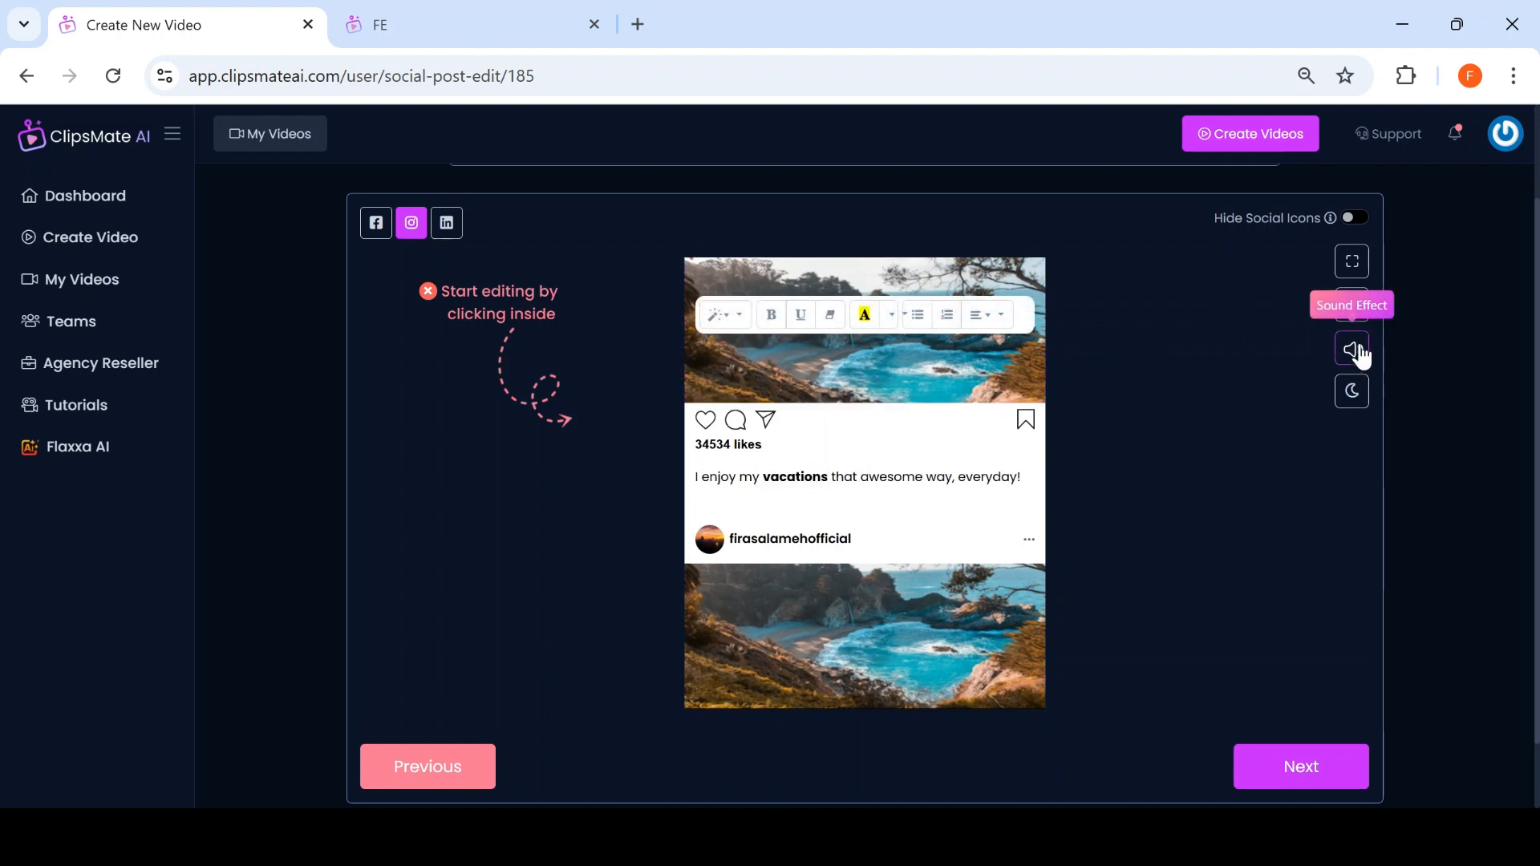
Step: Try out dark mode on the post, and replace its lower image with the stock photo of snowboarders in snow
left_click(1352, 393)
left_click(1354, 400)
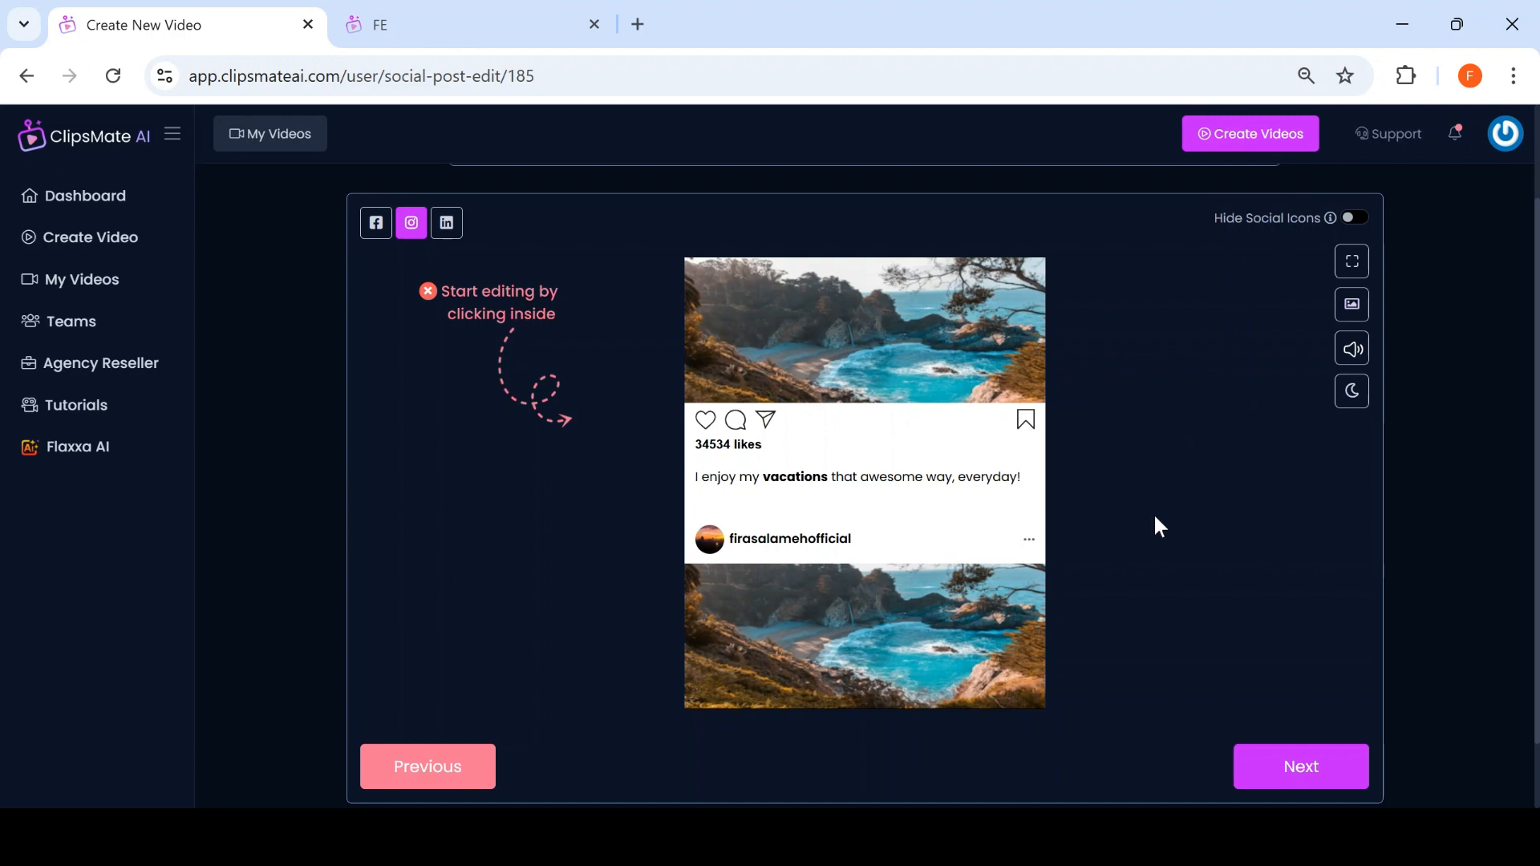
left_click(859, 609)
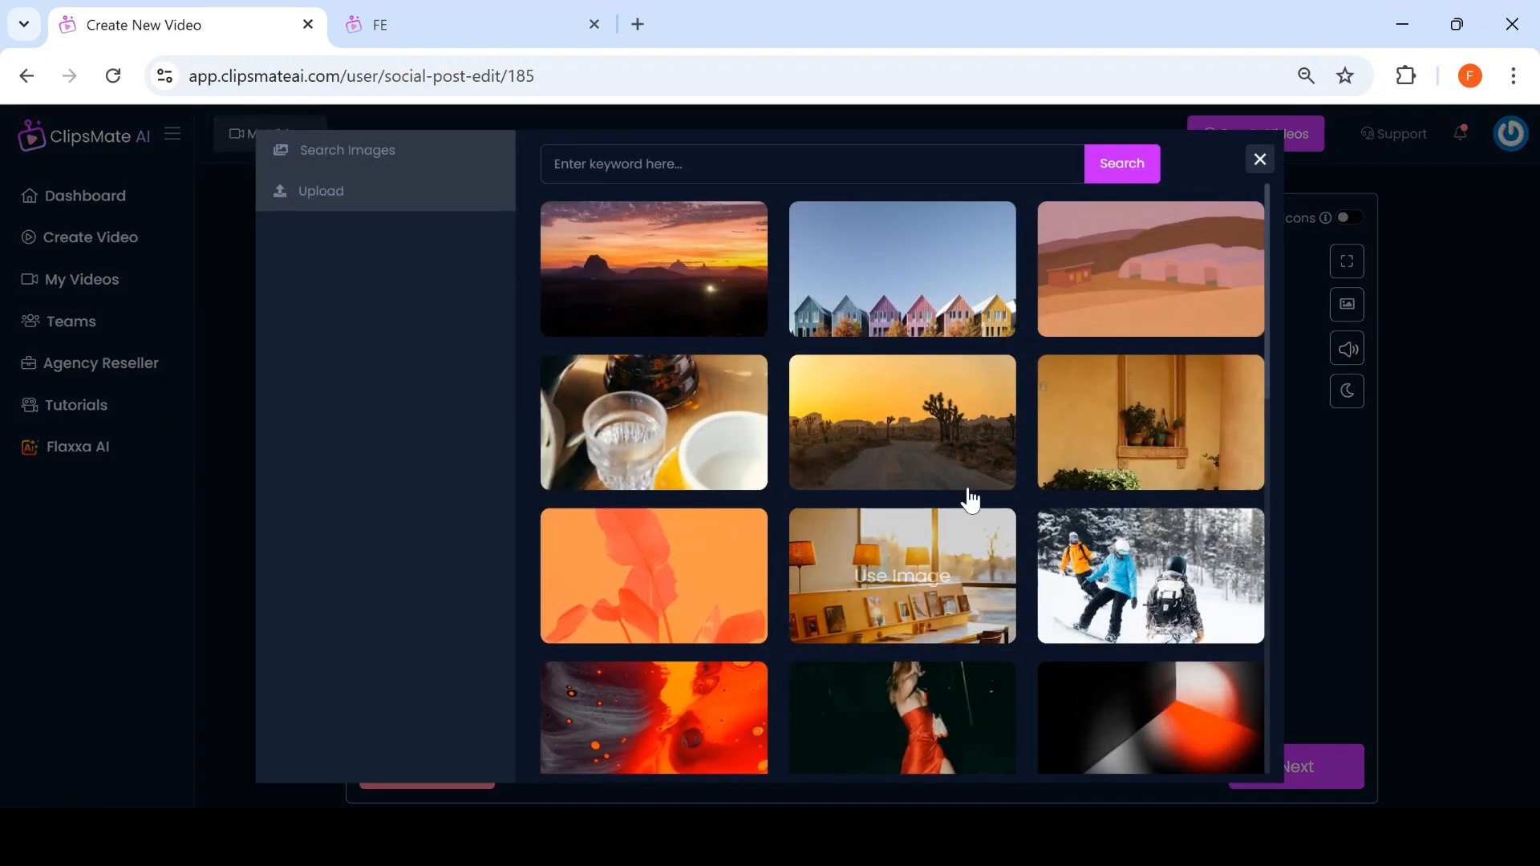
left_click(1160, 532)
left_click(1243, 666)
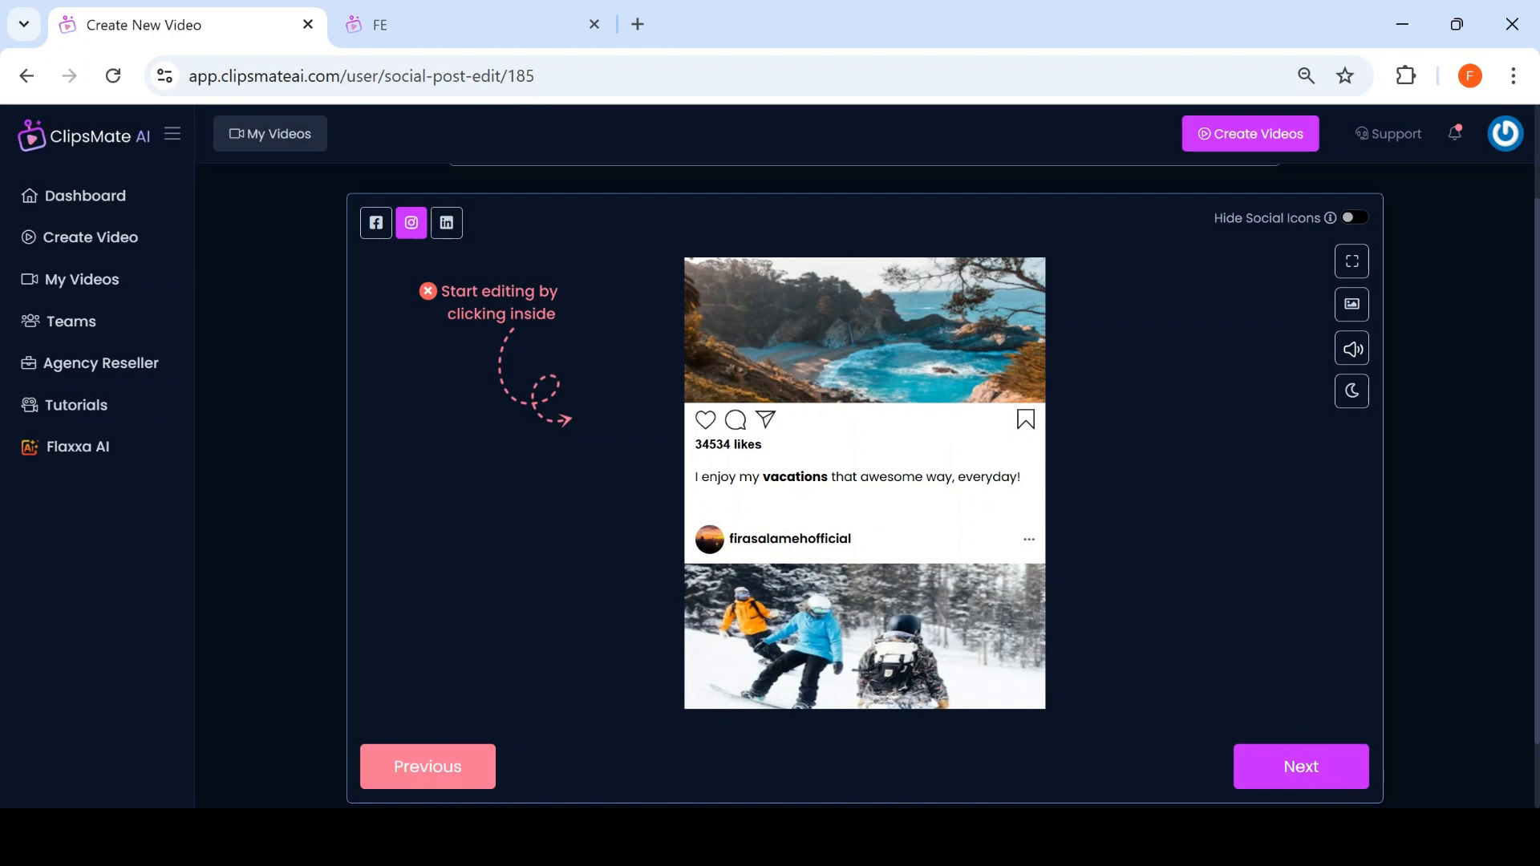
Step: Continue to the Add Animation stage and browse the trending 3D animations
left_click(1267, 766)
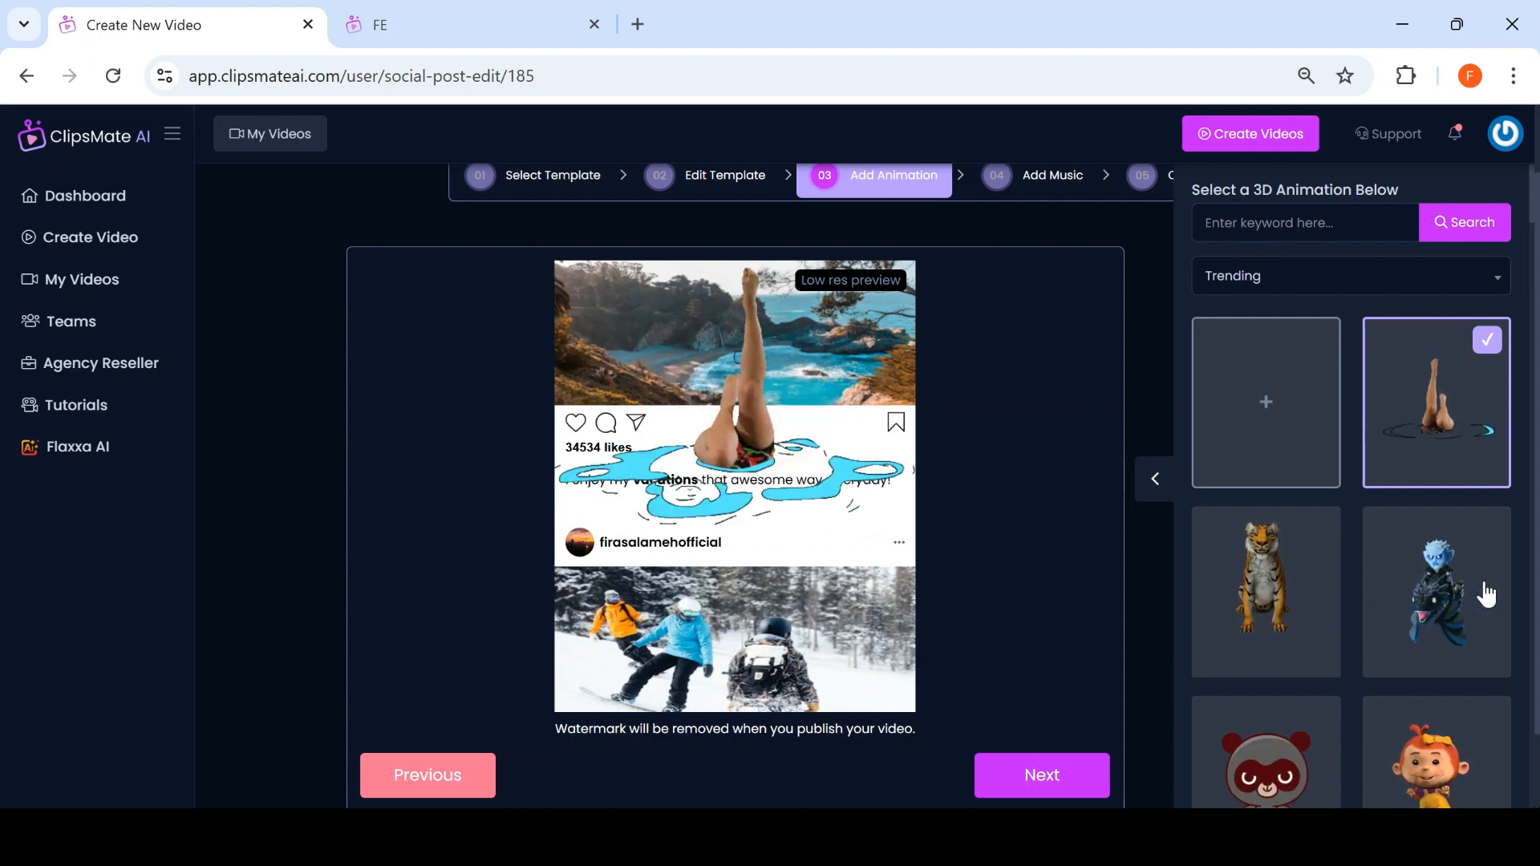
scroll(1385, 629, "down", 6)
scroll(1378, 612, "up", 8)
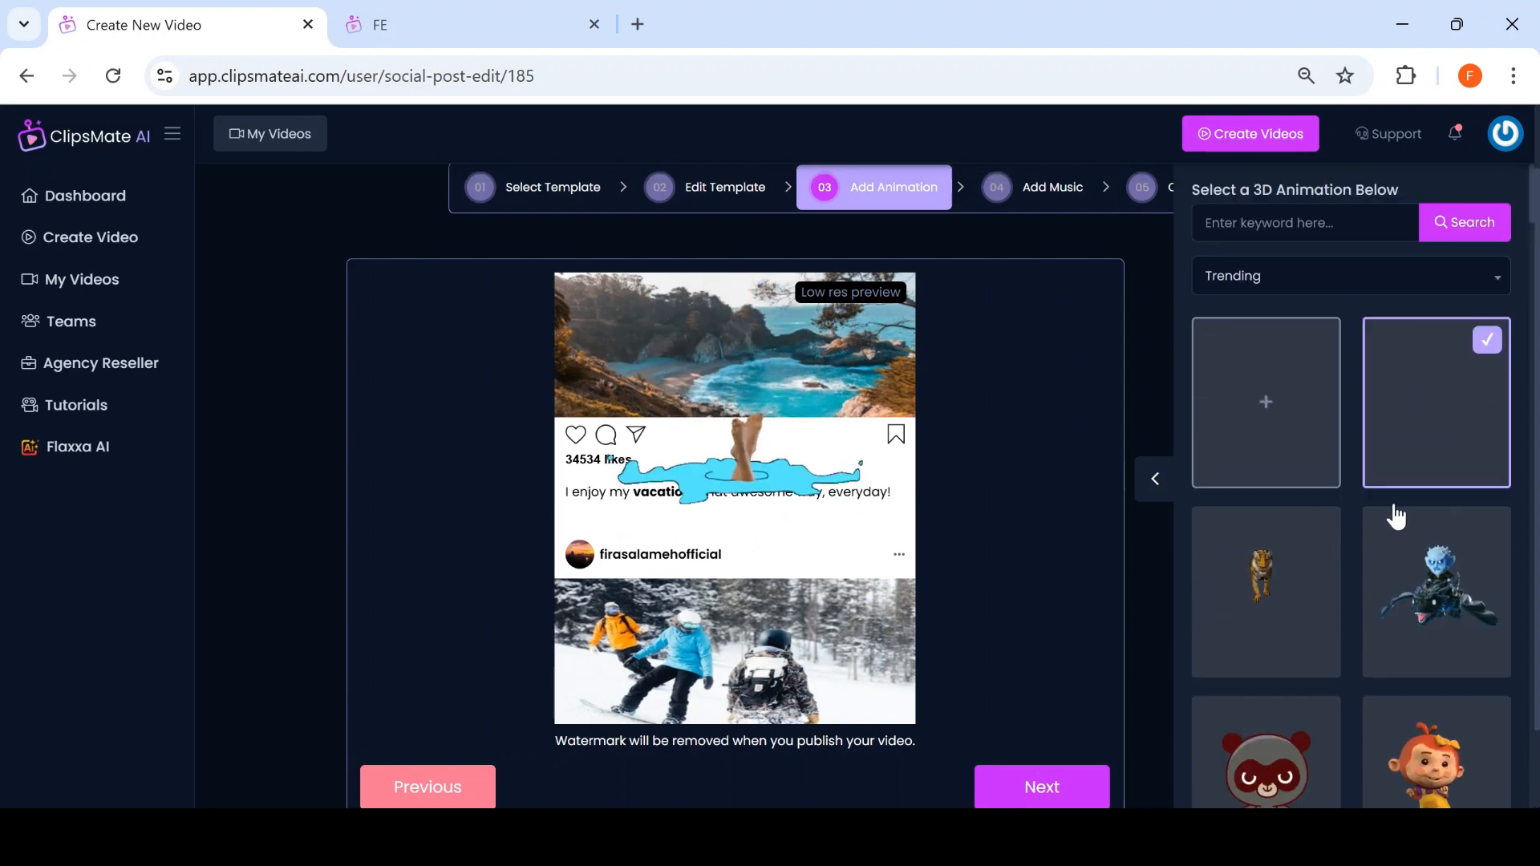
Step: Search the 3D animations for "splashing" and look through the animations offered
left_click(1294, 220)
type("splashing")
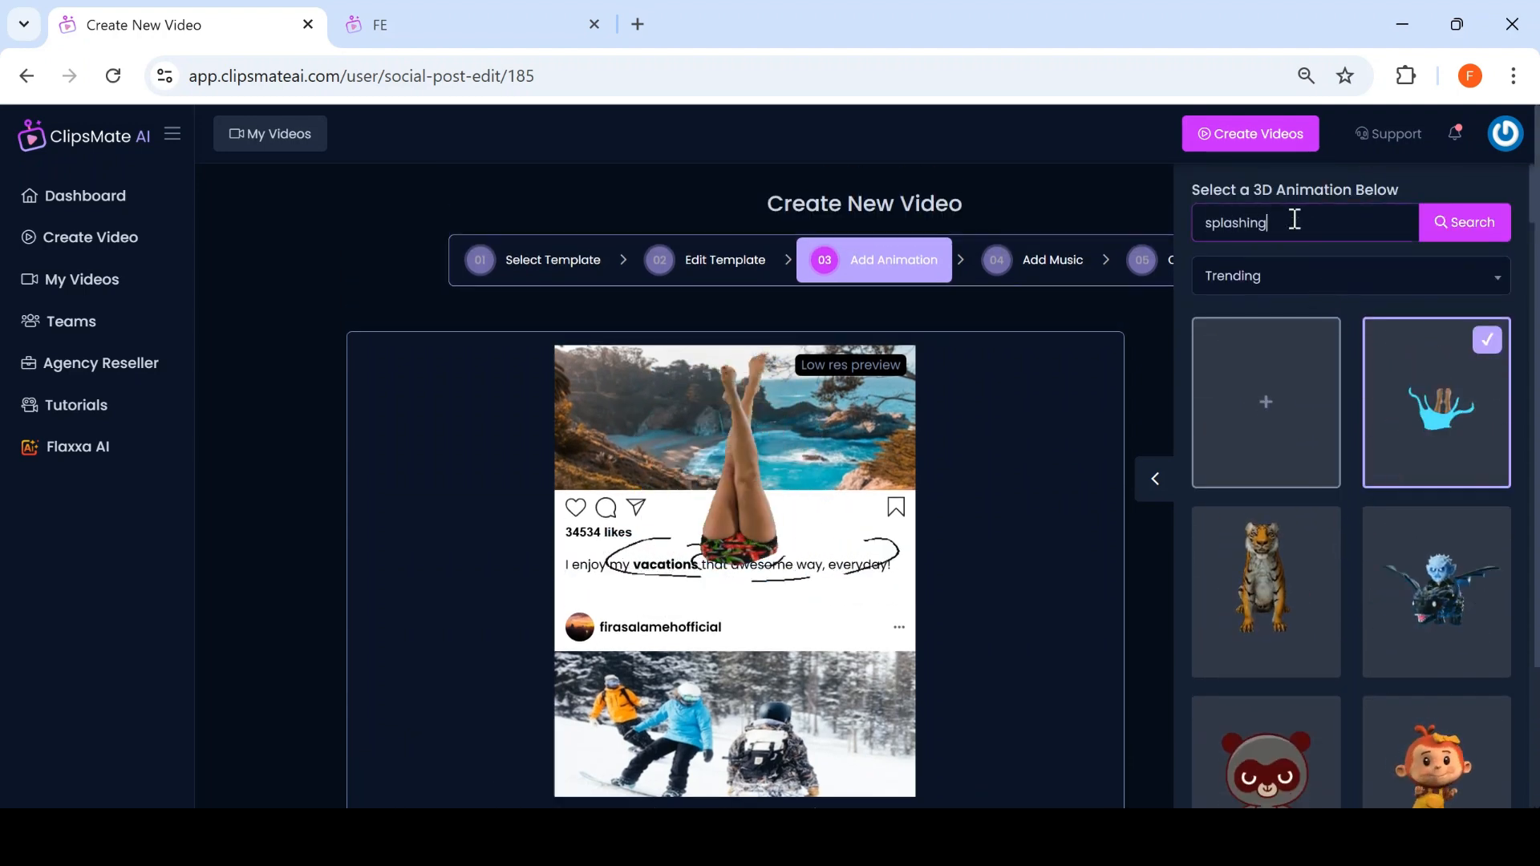
left_click(1440, 225)
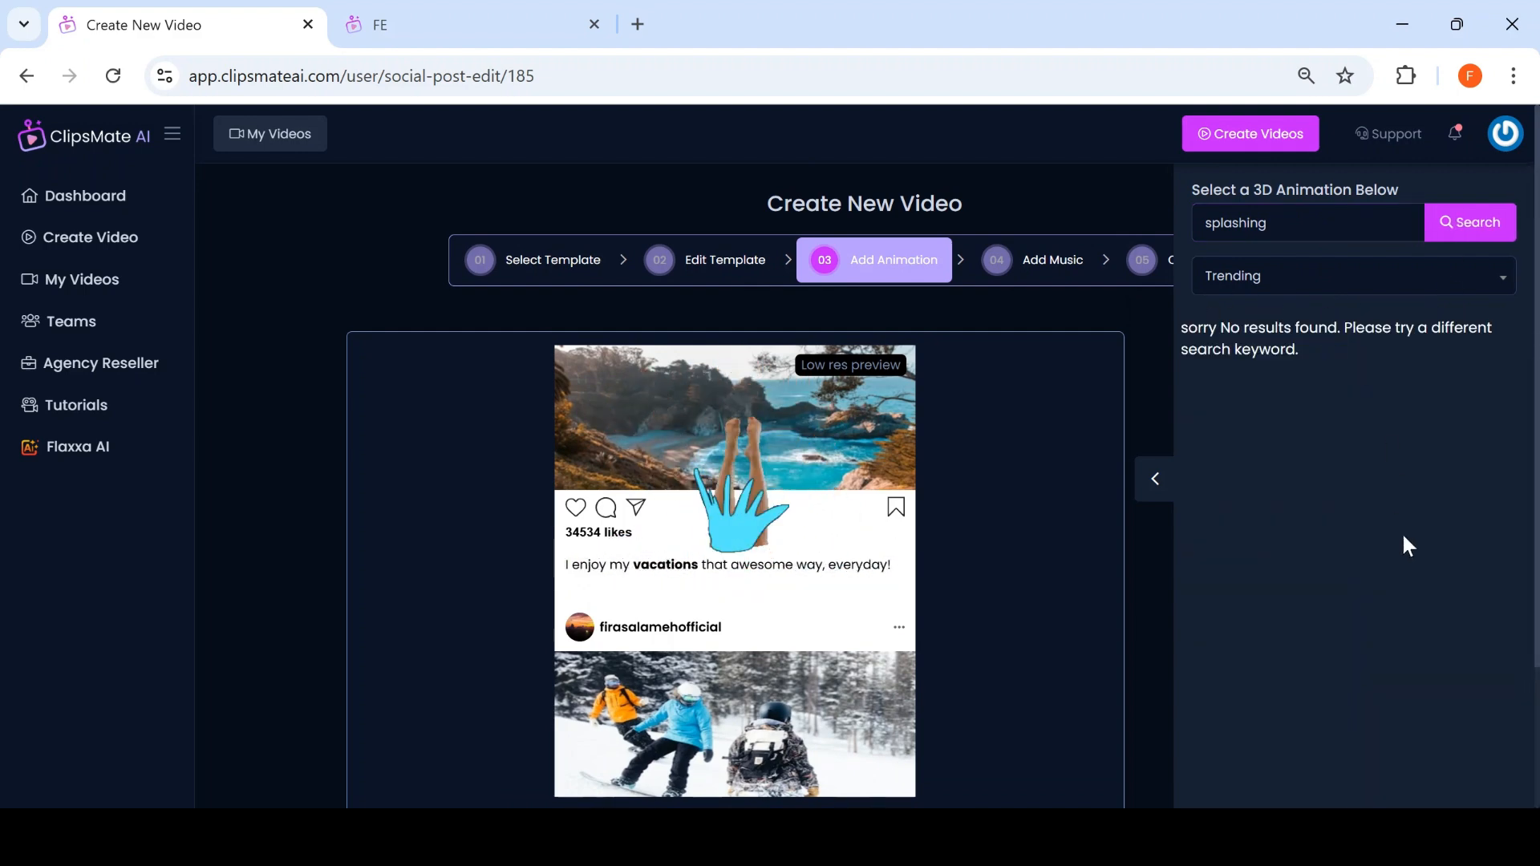
scroll(1308, 395, "down", 2)
scroll(1335, 387, "up", 2)
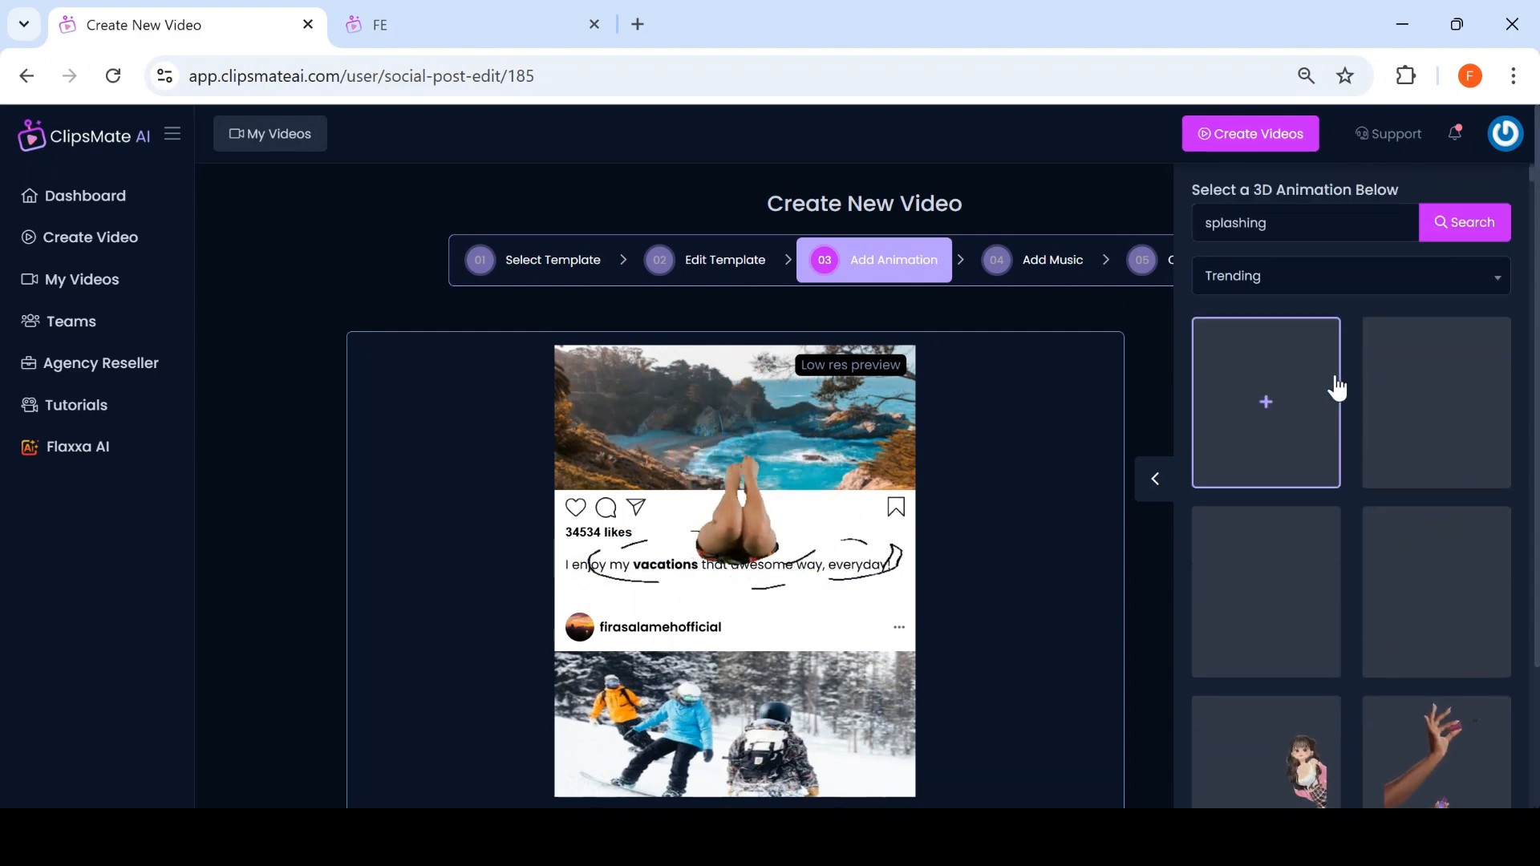
scroll(1338, 388, "down", 2)
scroll(1361, 465, "up", 3)
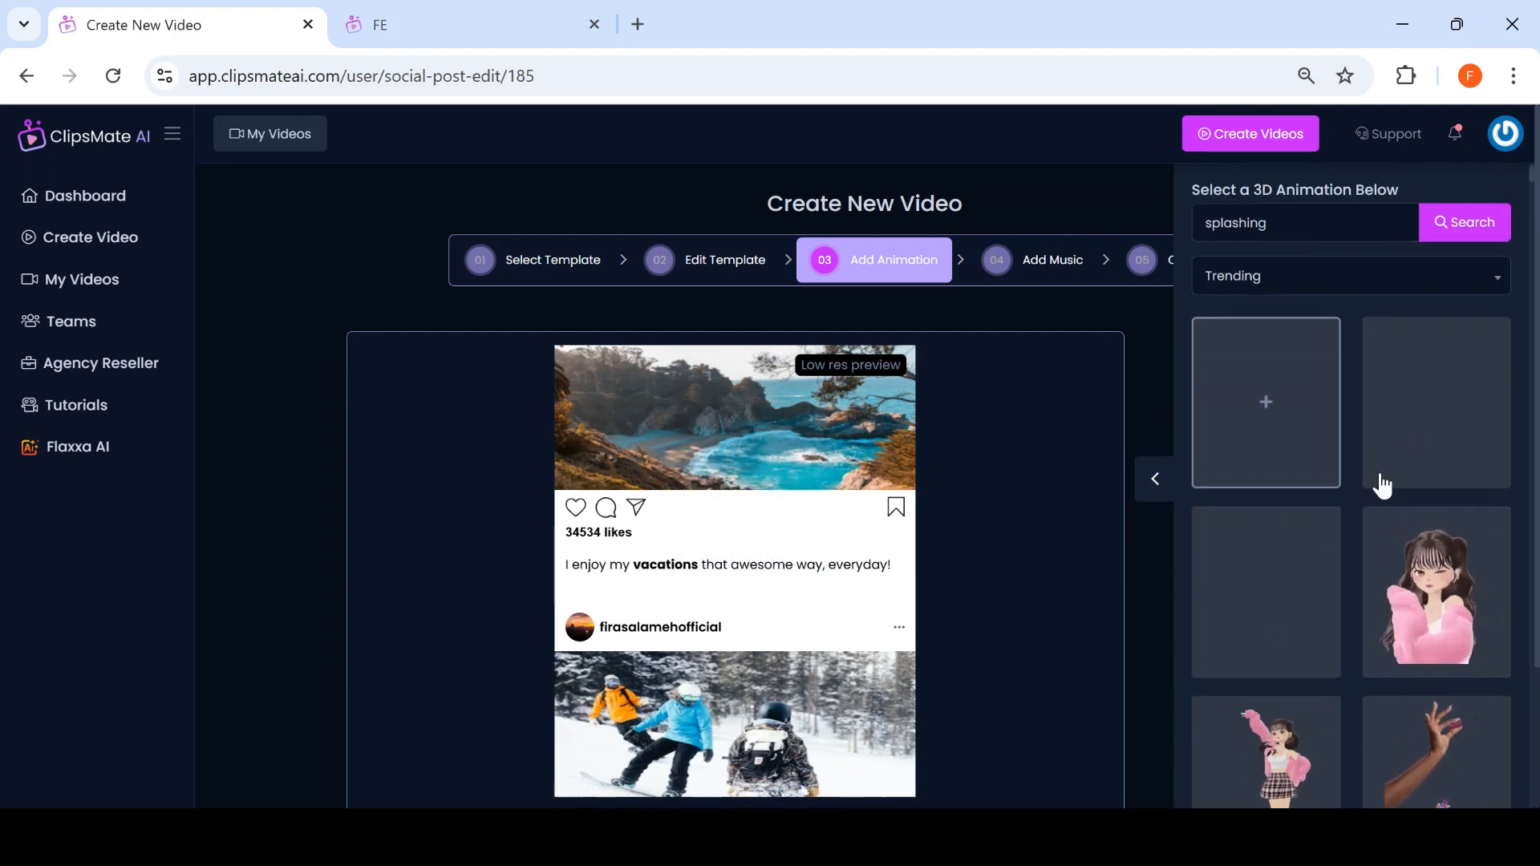
Step: Apply the 3D animation of the dancing woman in a red dress to the post and continue to the Add Music stage
scroll(1375, 488, "down", 4)
scroll(1381, 487, "up", 4)
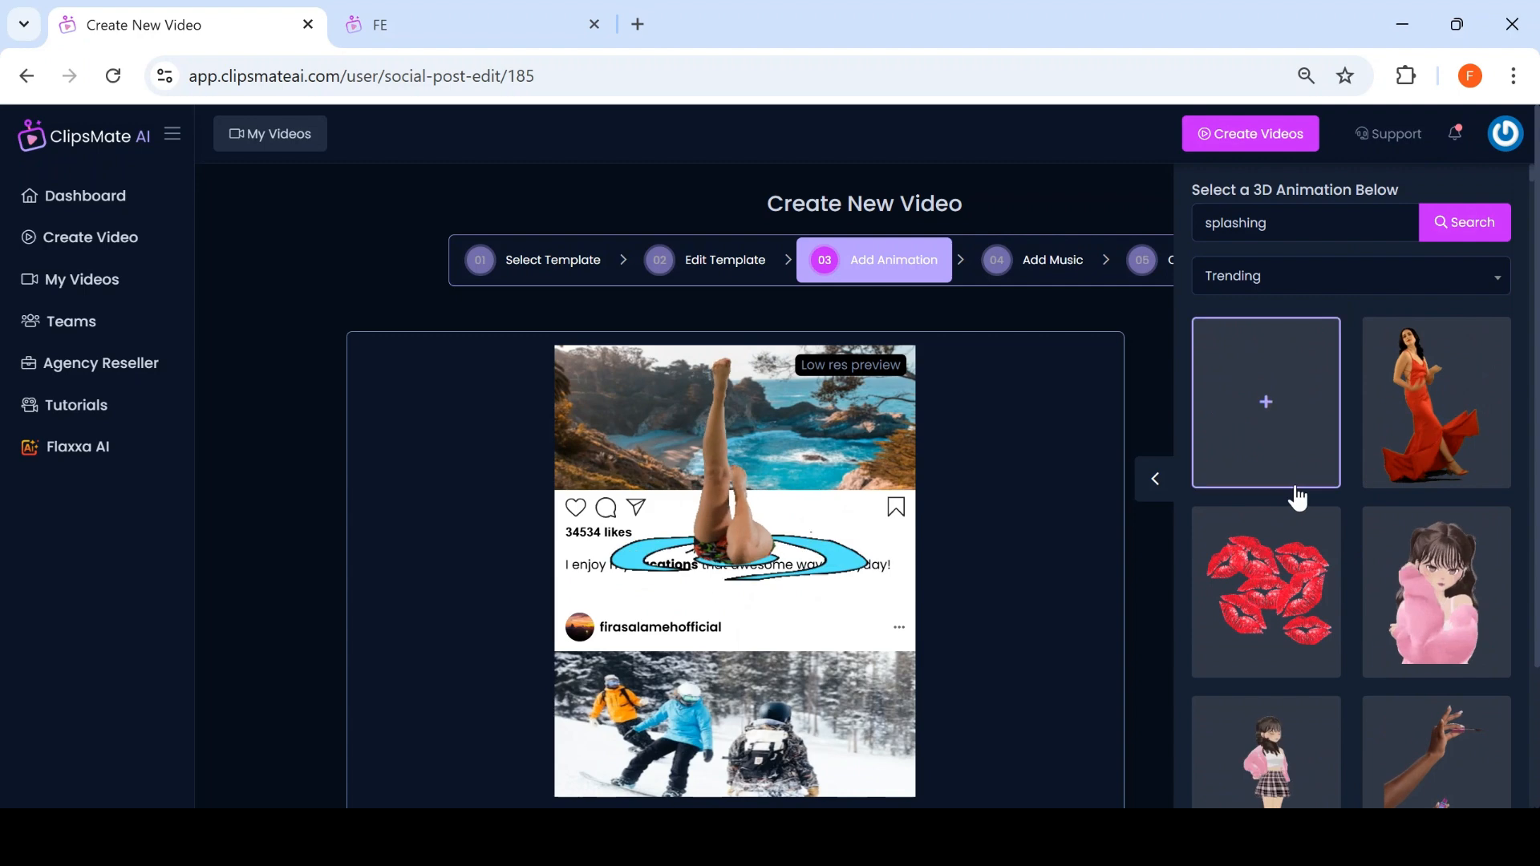
left_click(1422, 480)
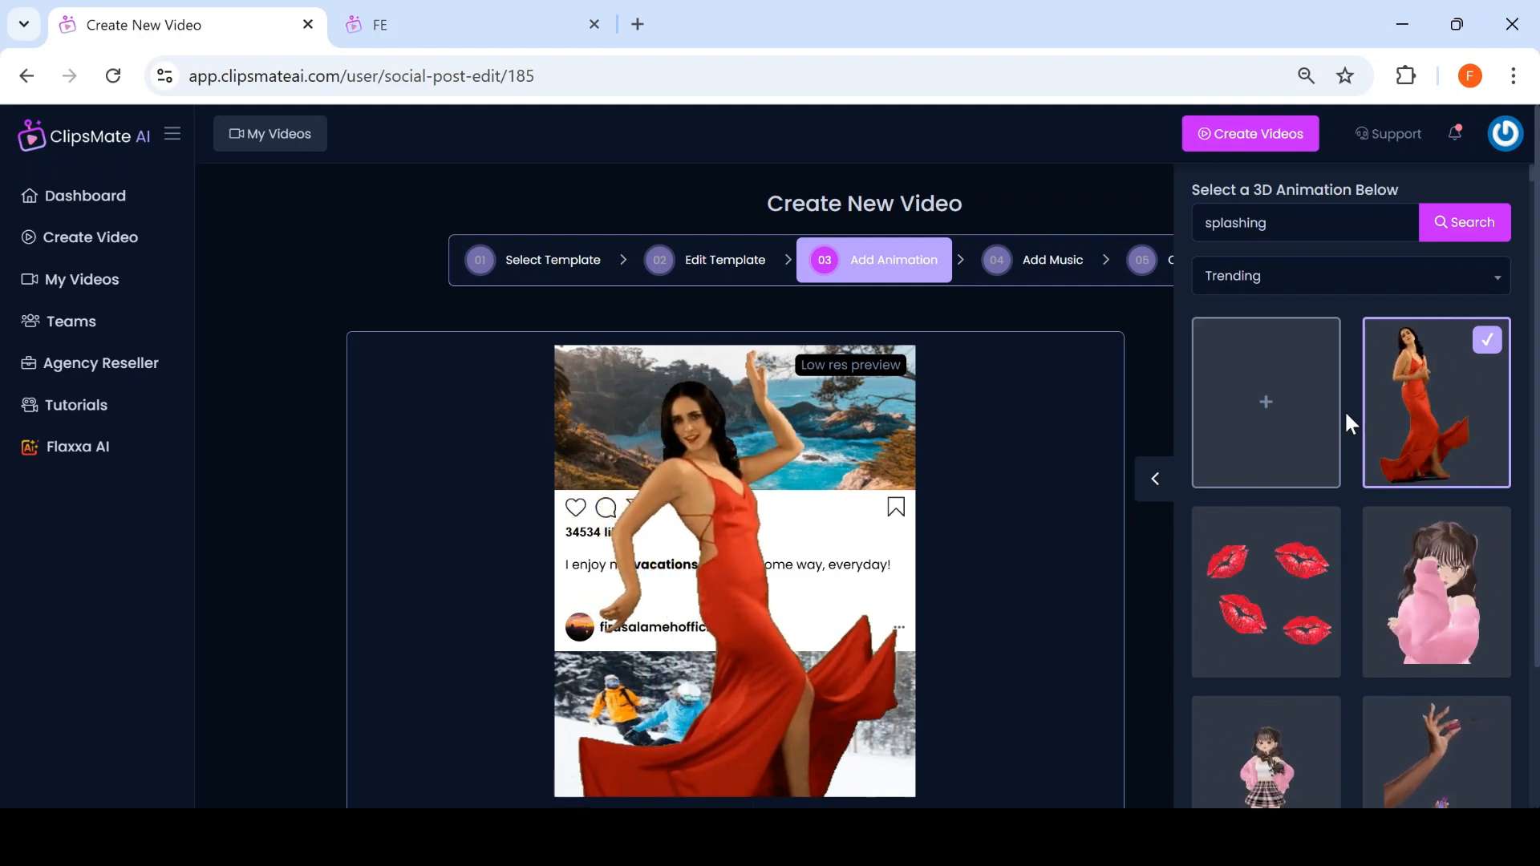
scroll(1200, 471, "down", 5)
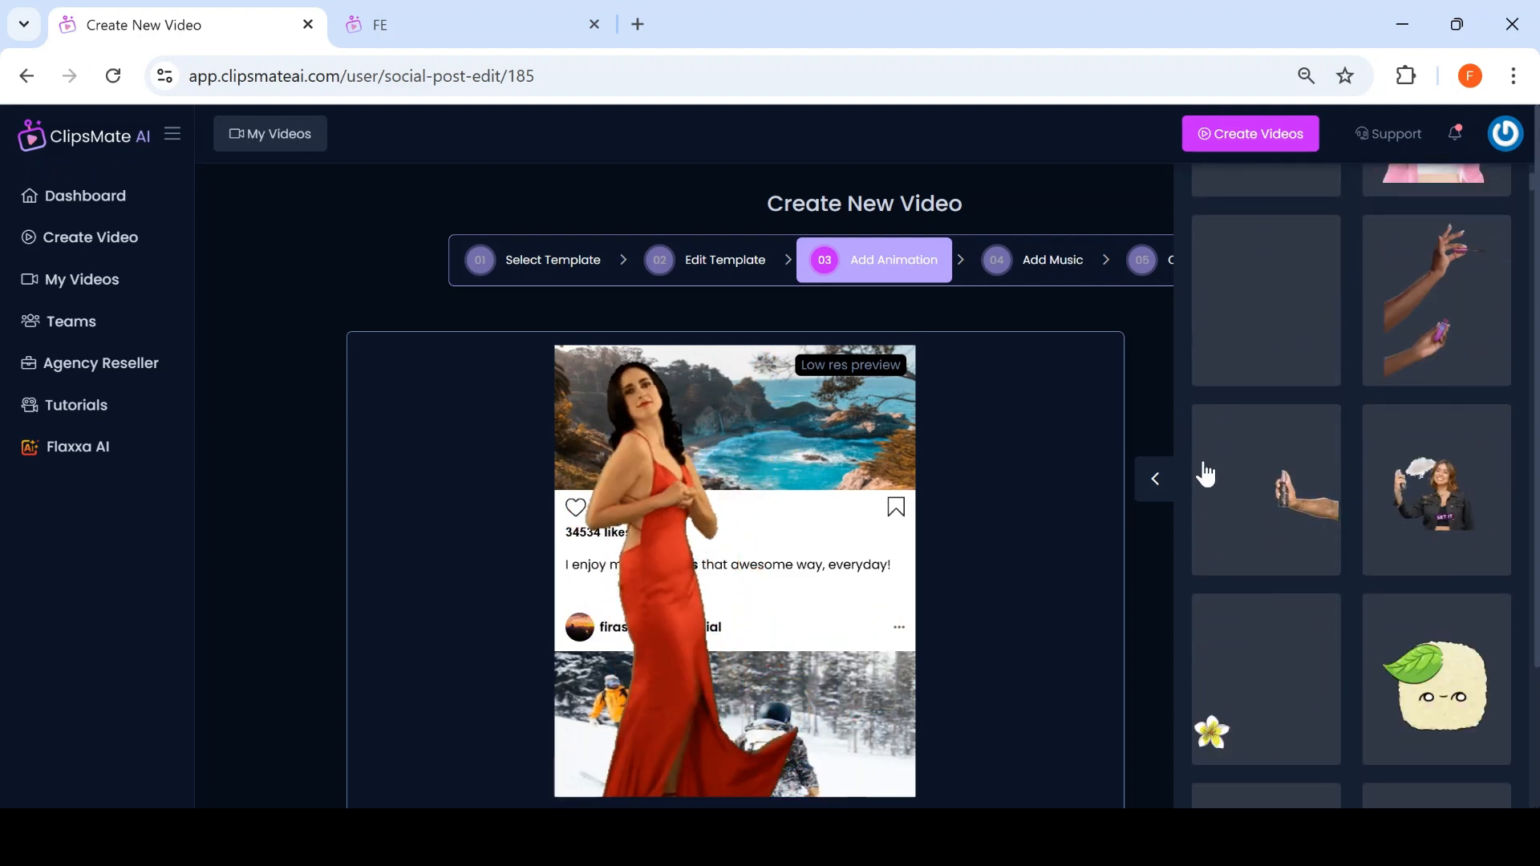
scroll(999, 509, "down", 2)
left_click(1061, 694)
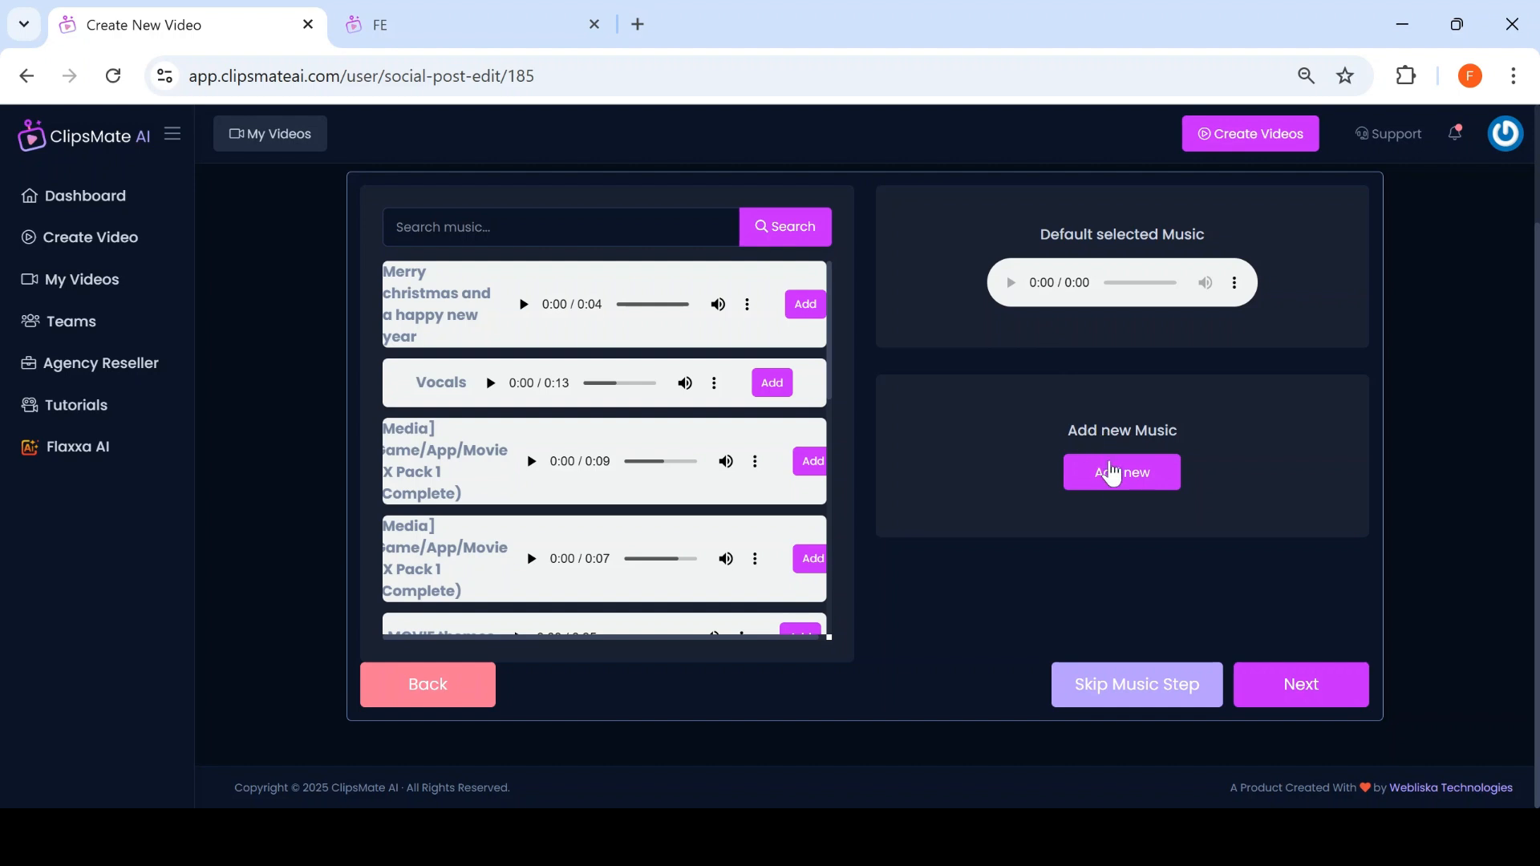
Step: Examine the music options, including uploading a new track, the stock music list and the default selected music
left_click(1101, 479)
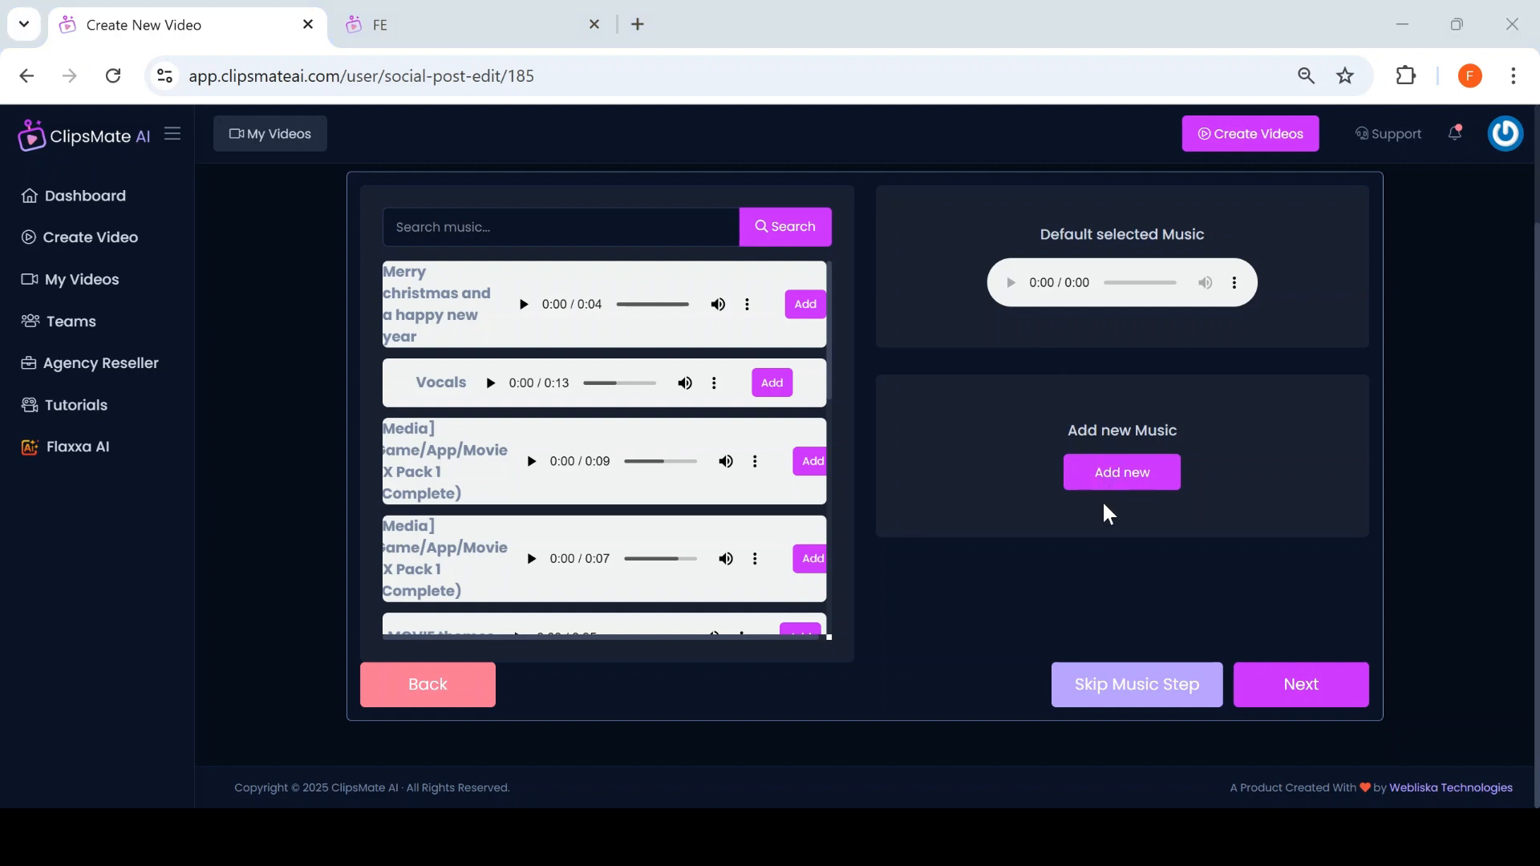
left_click(664, 536)
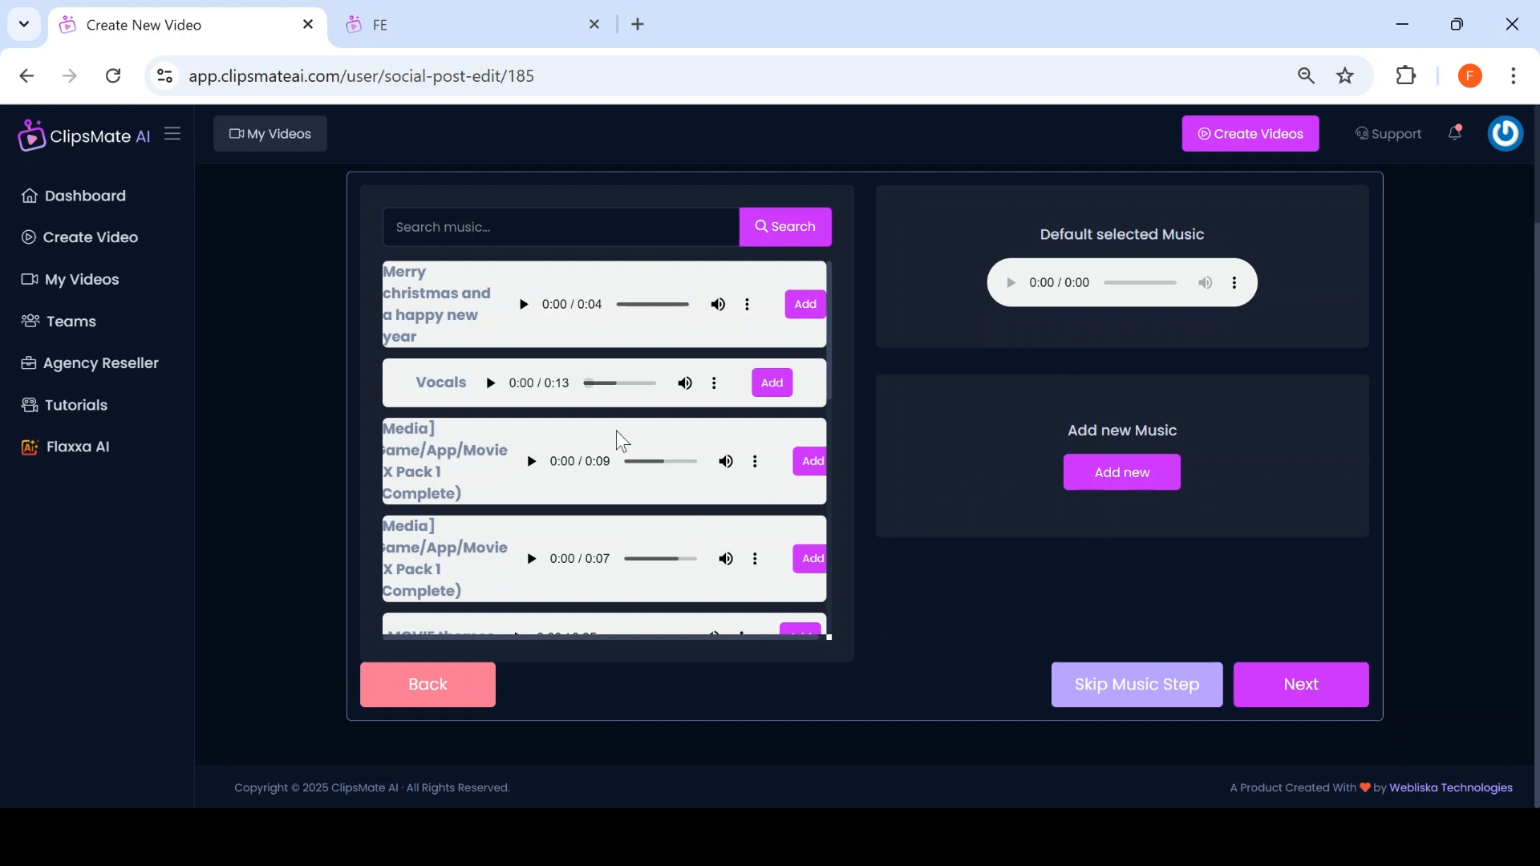
scroll(494, 447, "down", 1)
scroll(492, 388, "up", 3)
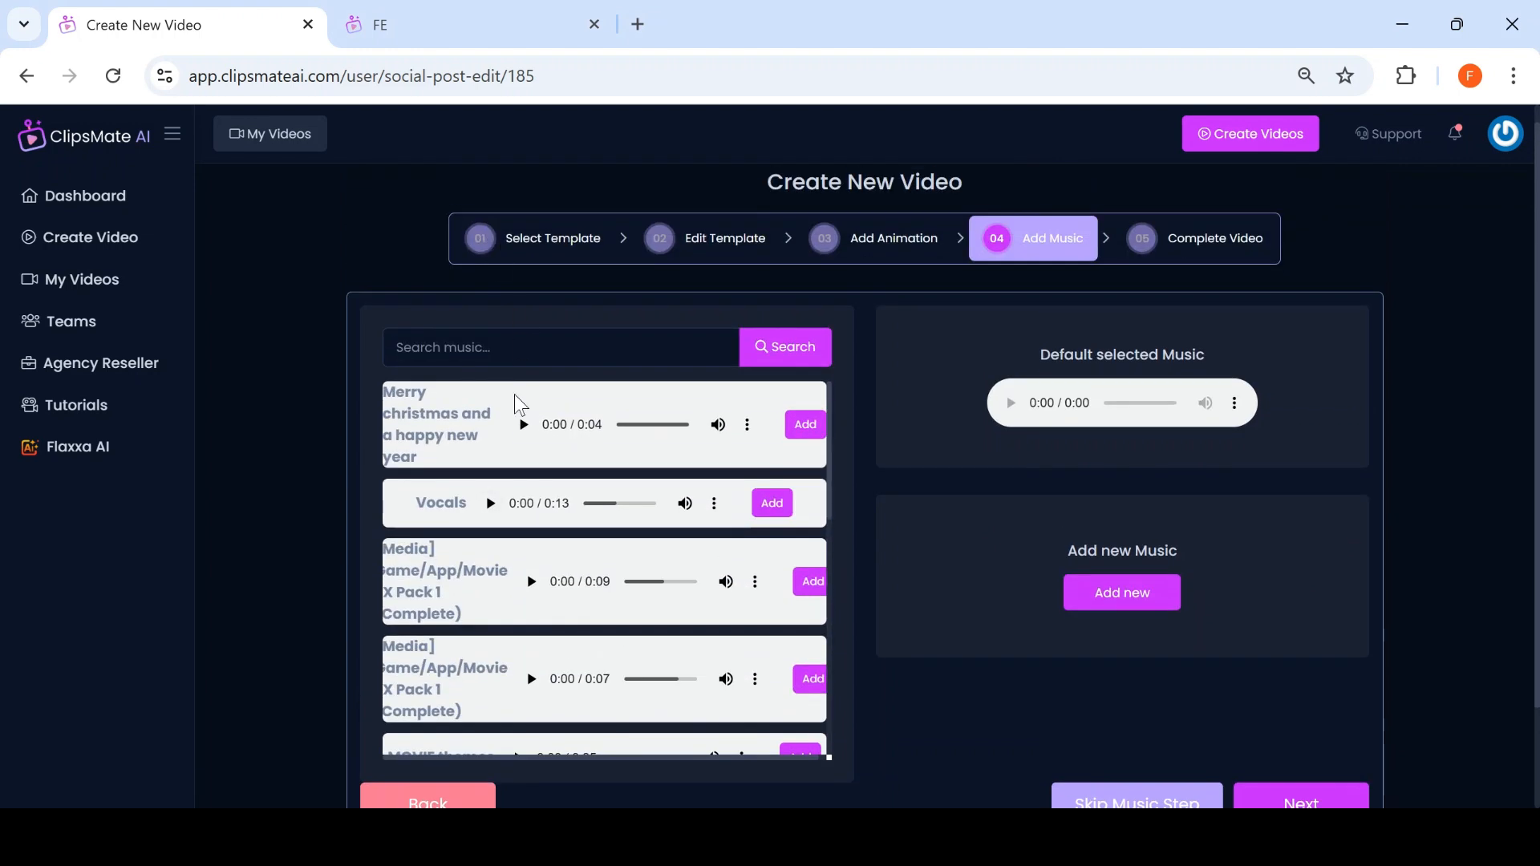
scroll(473, 427, "down", 5)
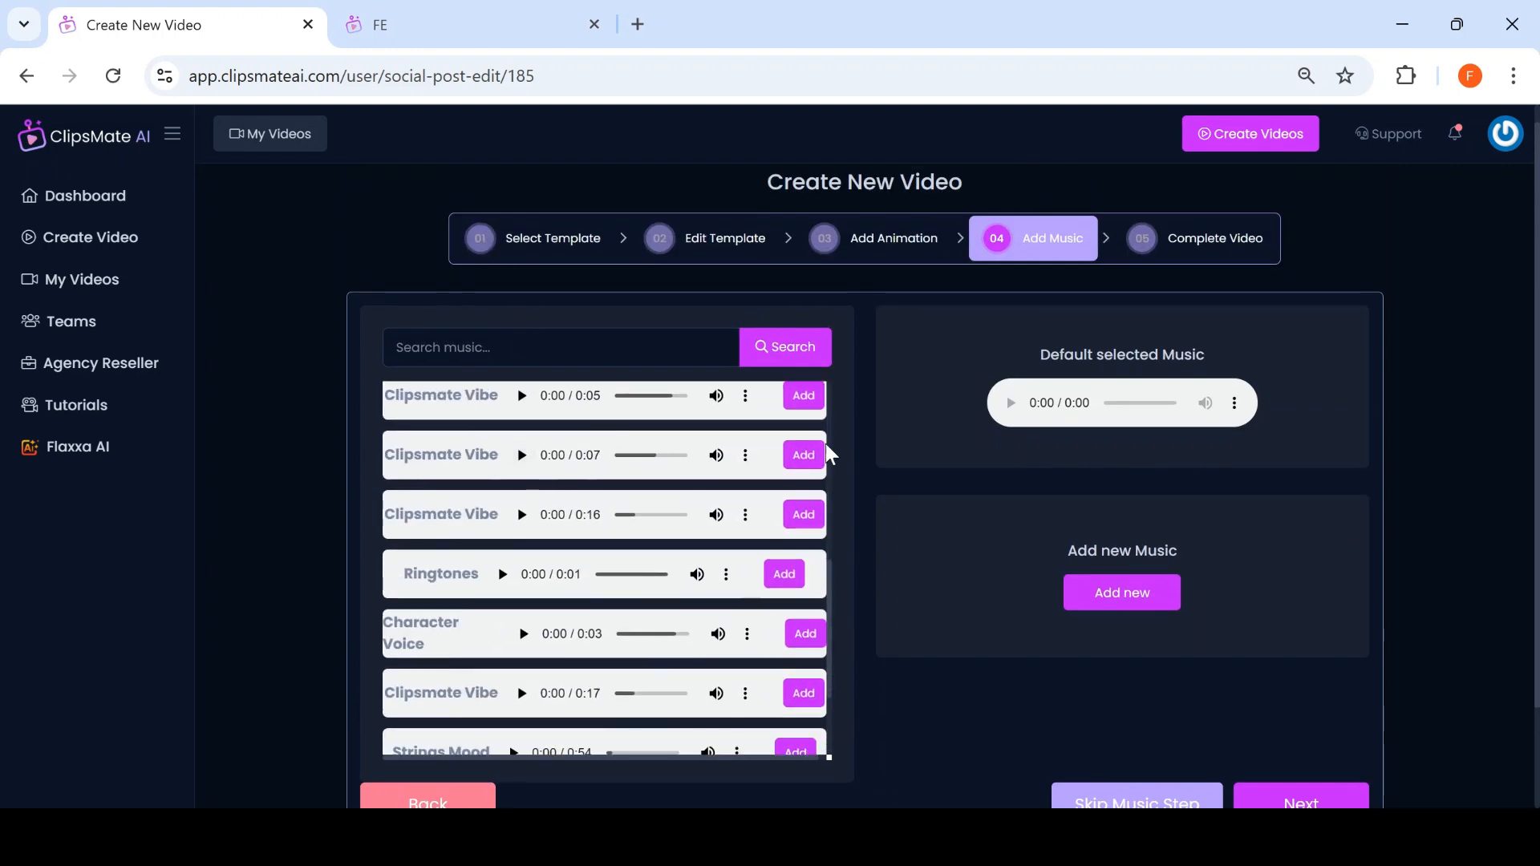
left_click(1009, 404)
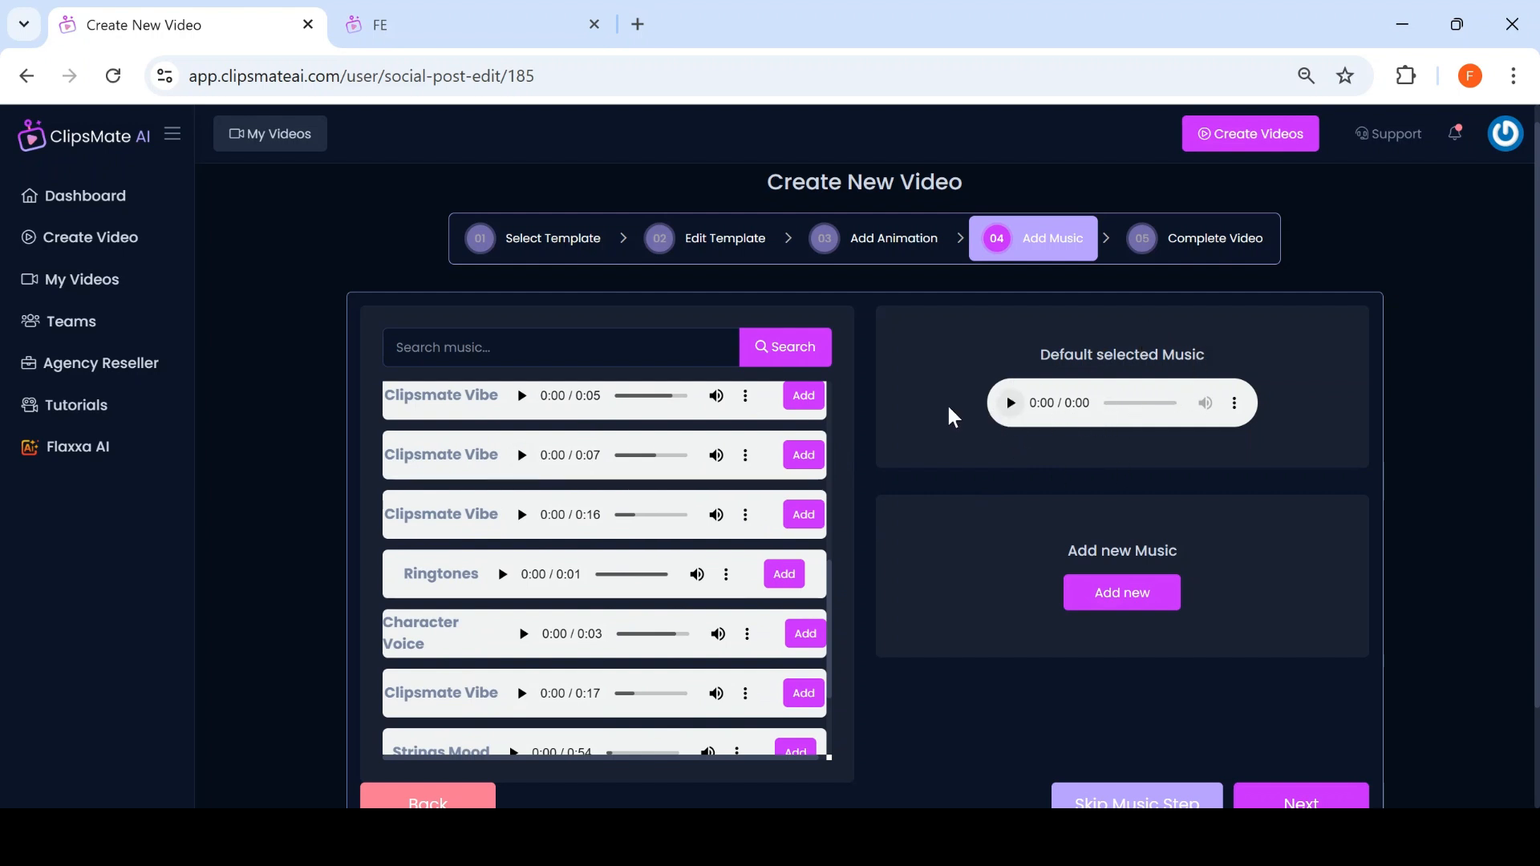
Step: Continue to the Complete Video stage without adding a music track and start rendering the video
scroll(1043, 427, "down", 2)
left_click(1293, 700)
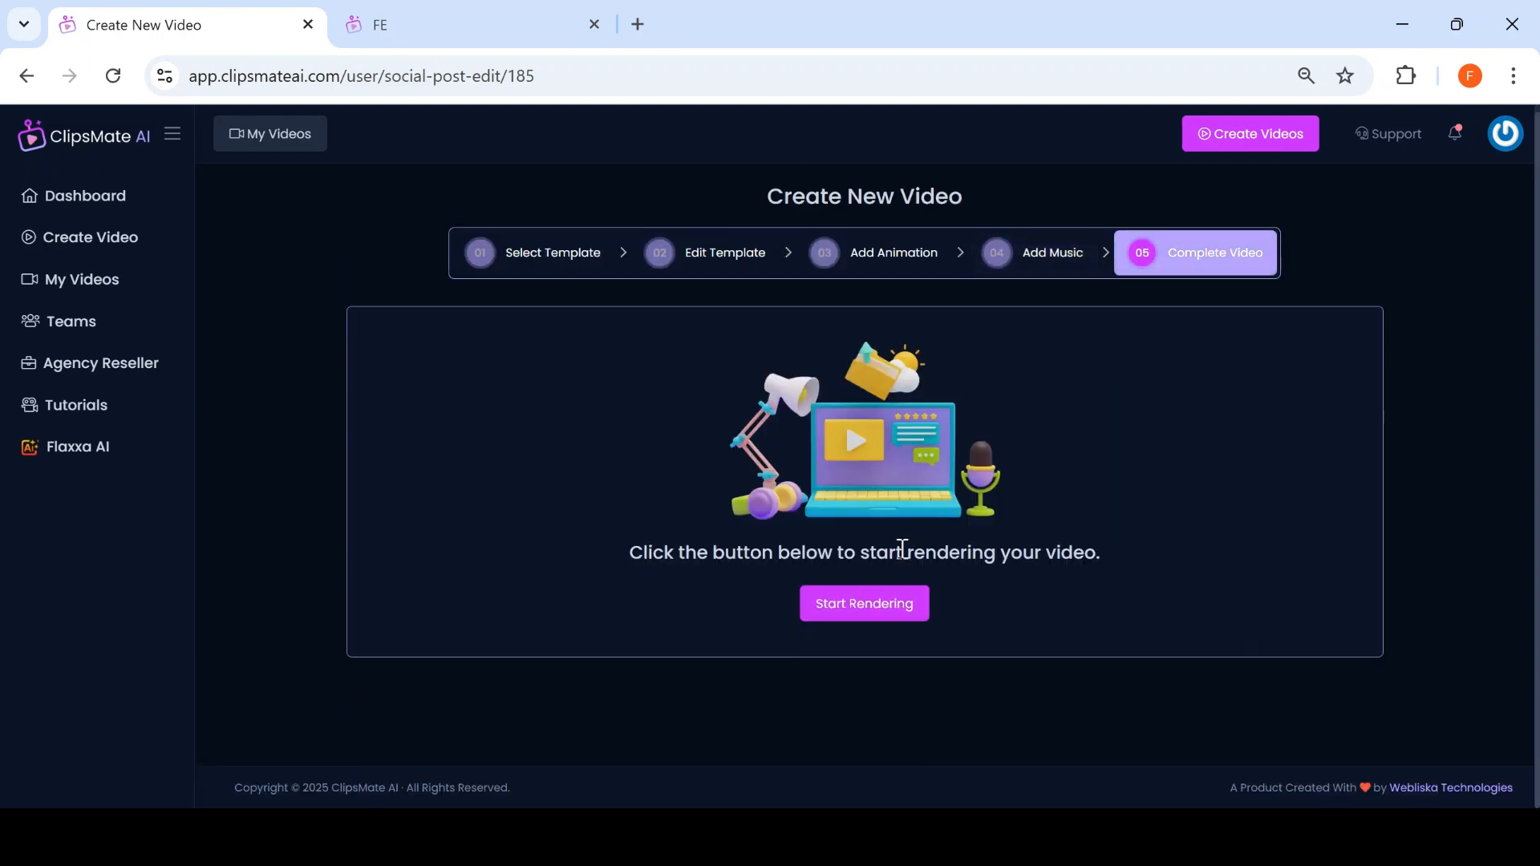
left_click(890, 612)
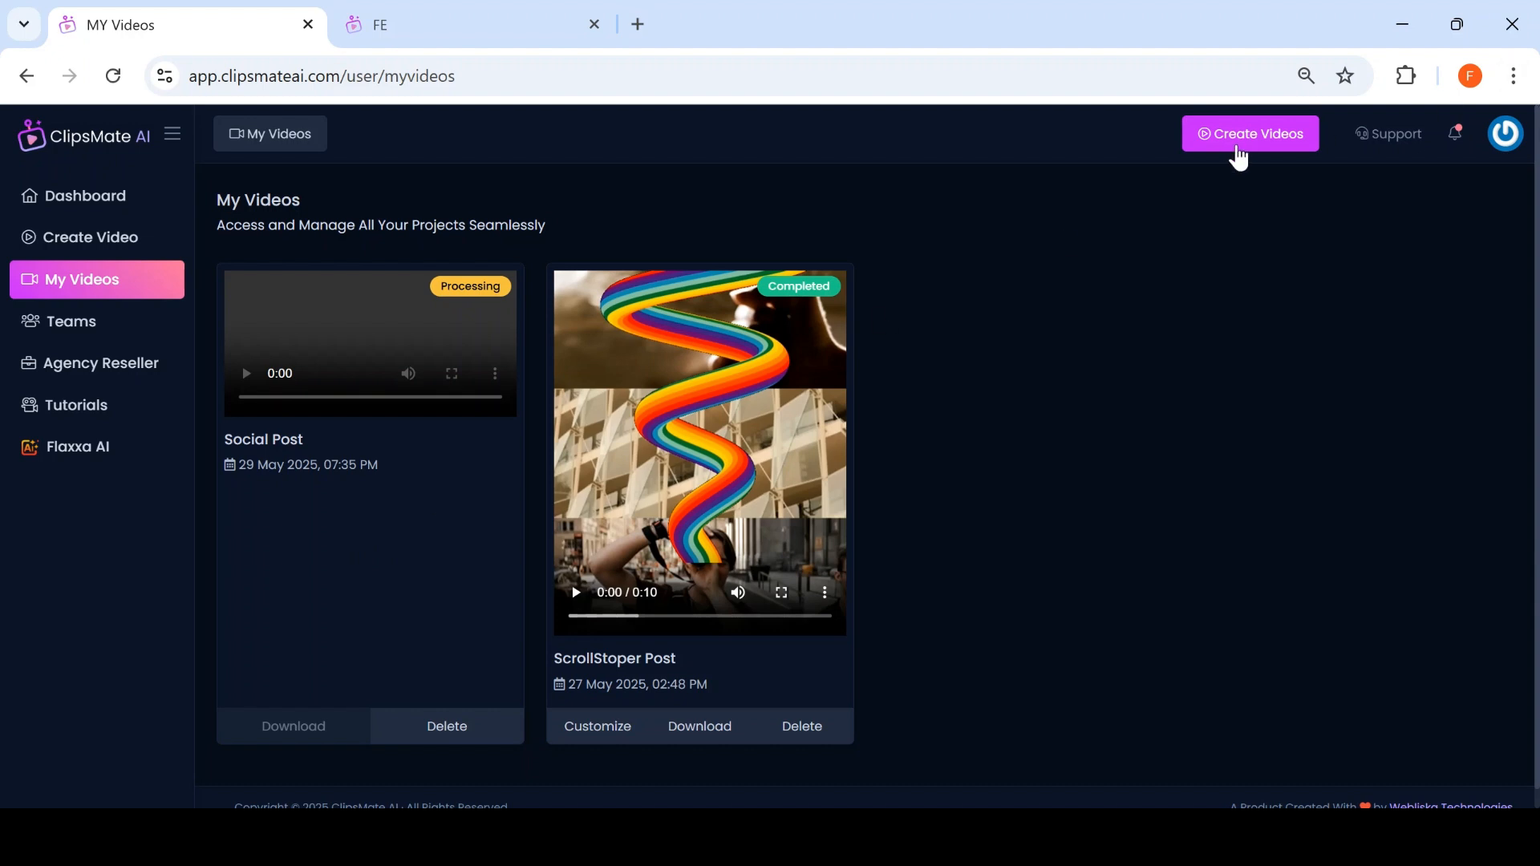
Step: Start a new Scroll-Stoppers video using the 2 x Media (Top/Bottom) layout
left_click(1240, 158)
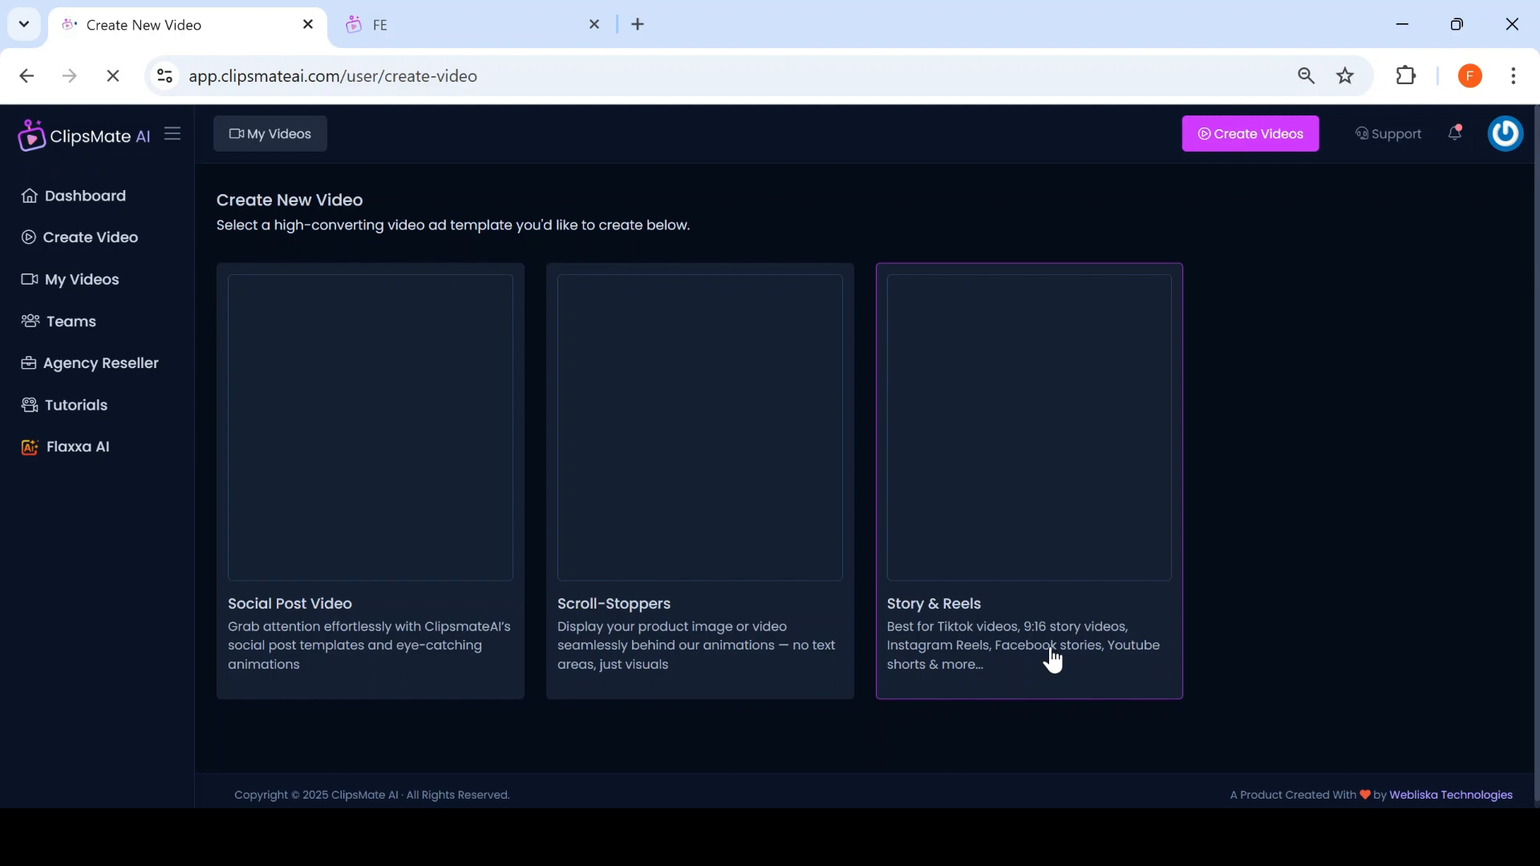
left_click(676, 659)
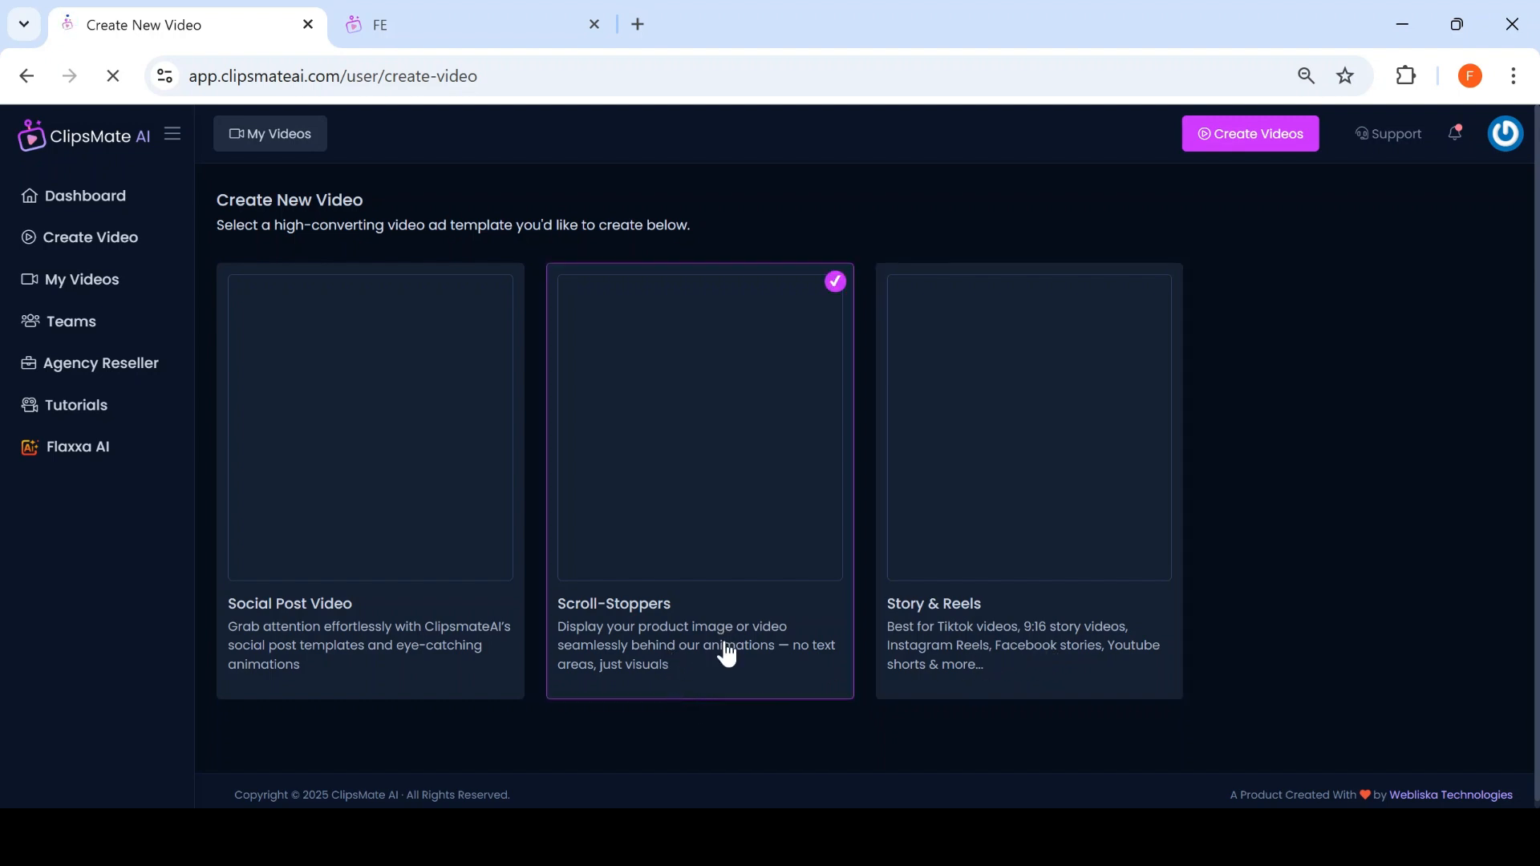
scroll(1427, 567, "down", 1)
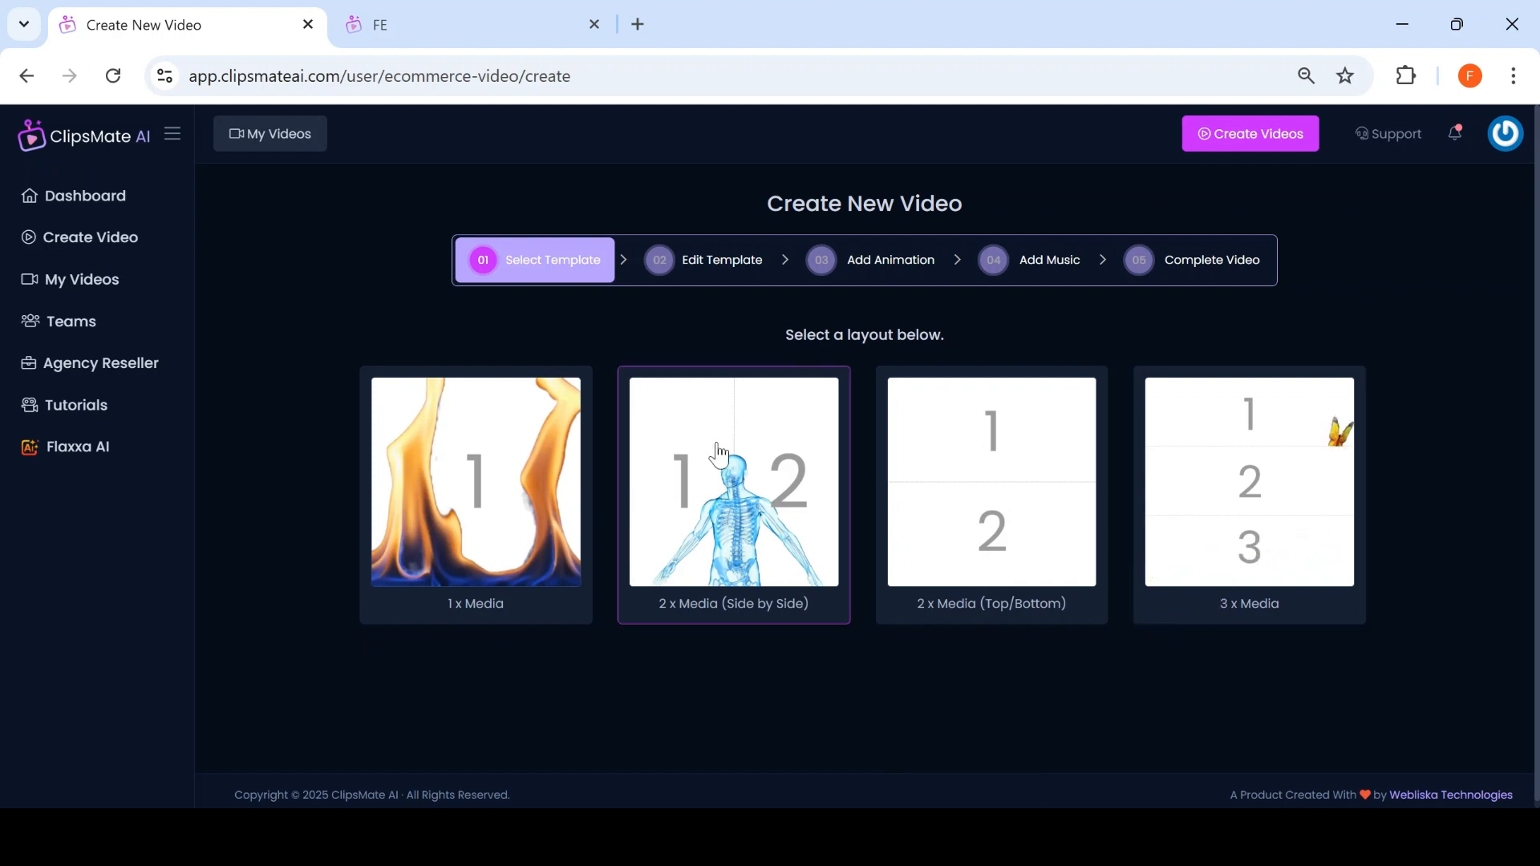
left_click(1013, 477)
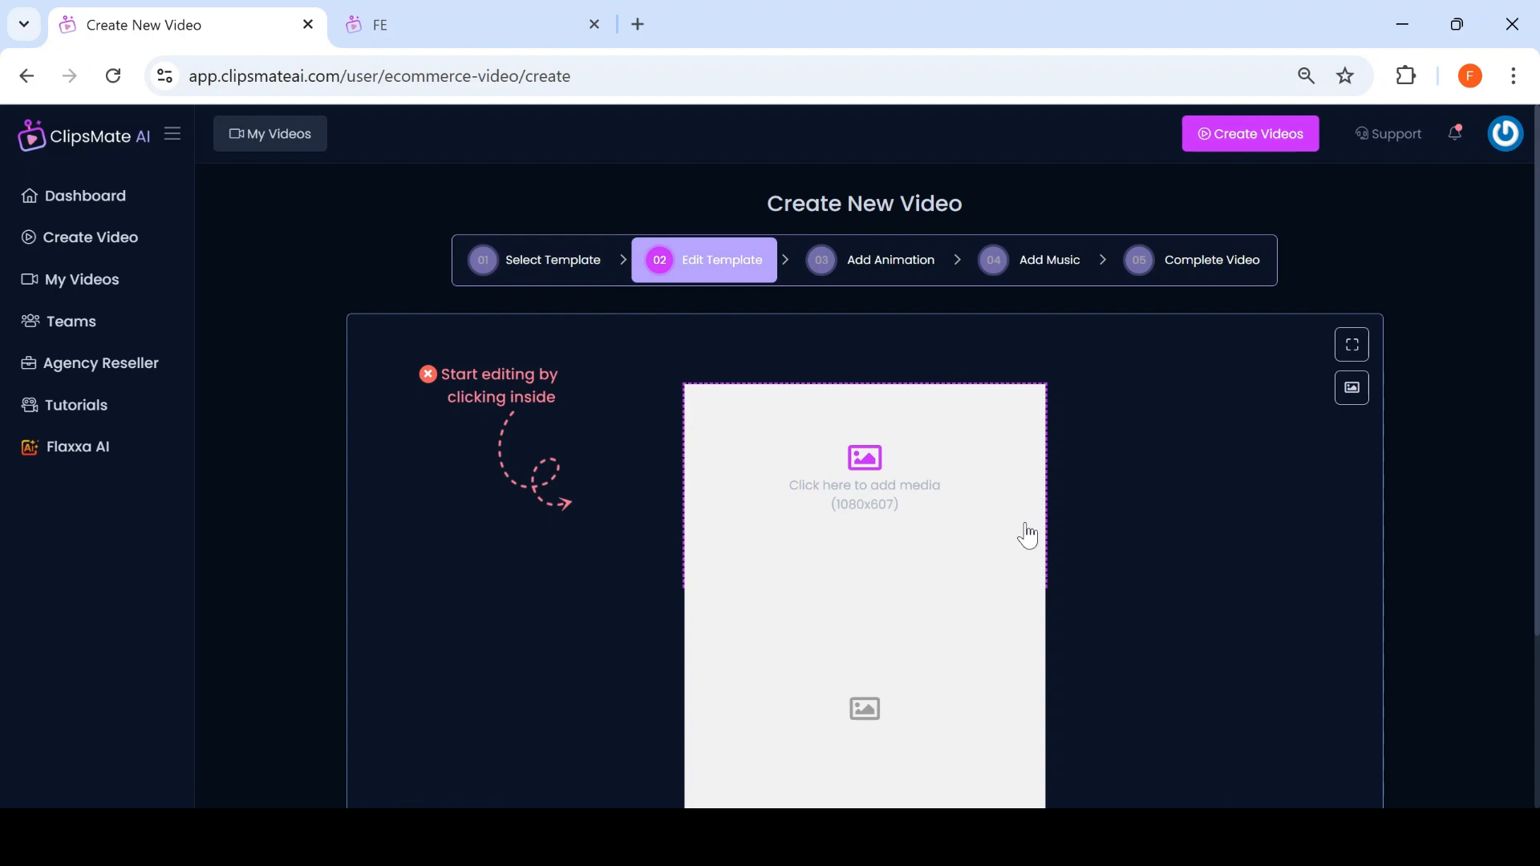
Step: Open the stock image library for the upper media slot and search it for "cannes"
scroll(1024, 540, "down", 2)
left_click(922, 414)
scroll(995, 449, "down", 8)
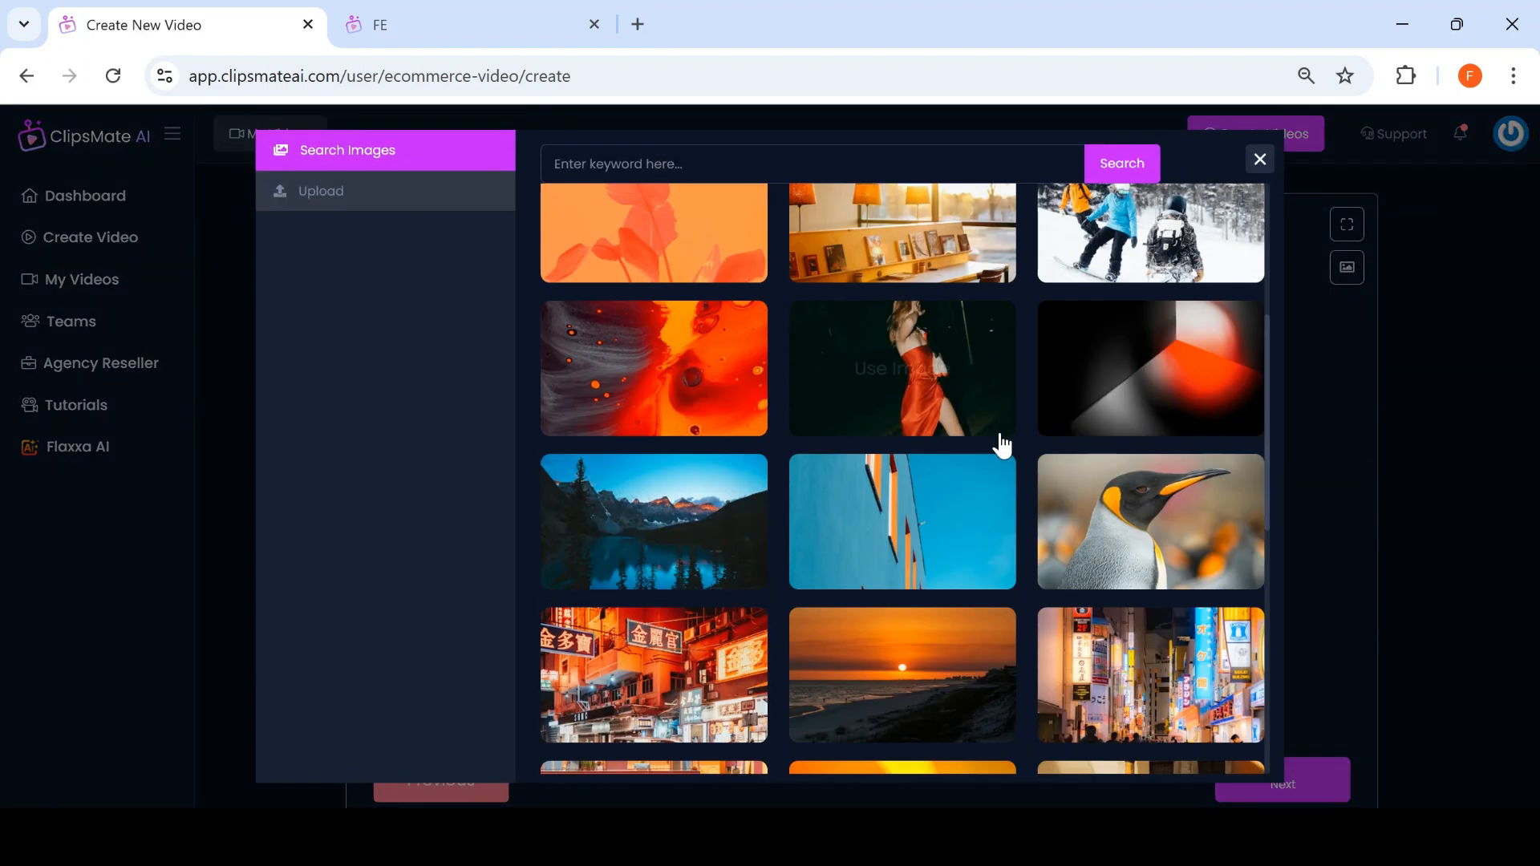
scroll(986, 449, "up", 5)
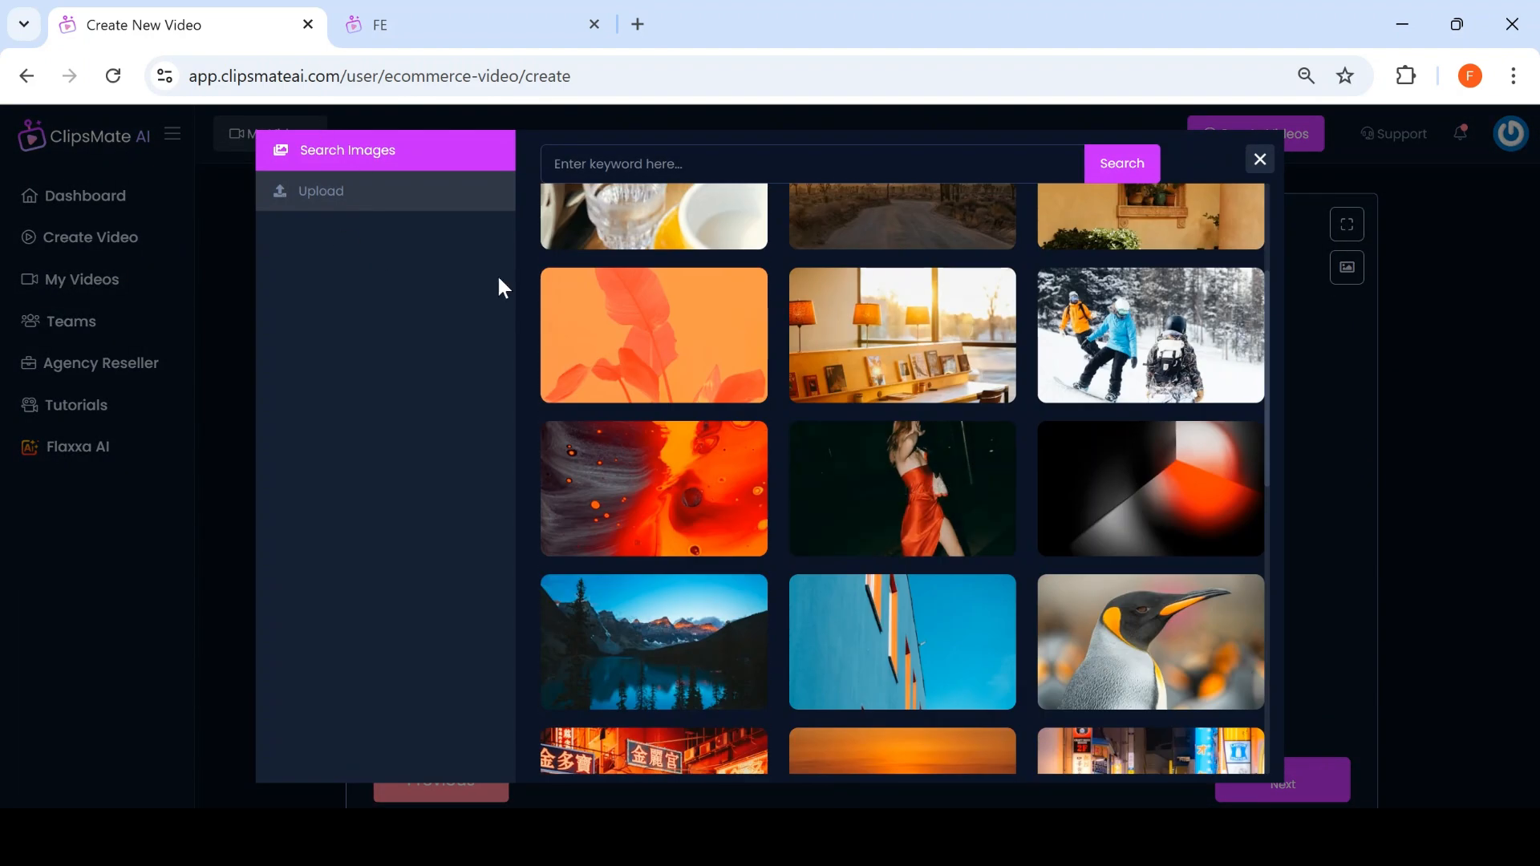
left_click(671, 165)
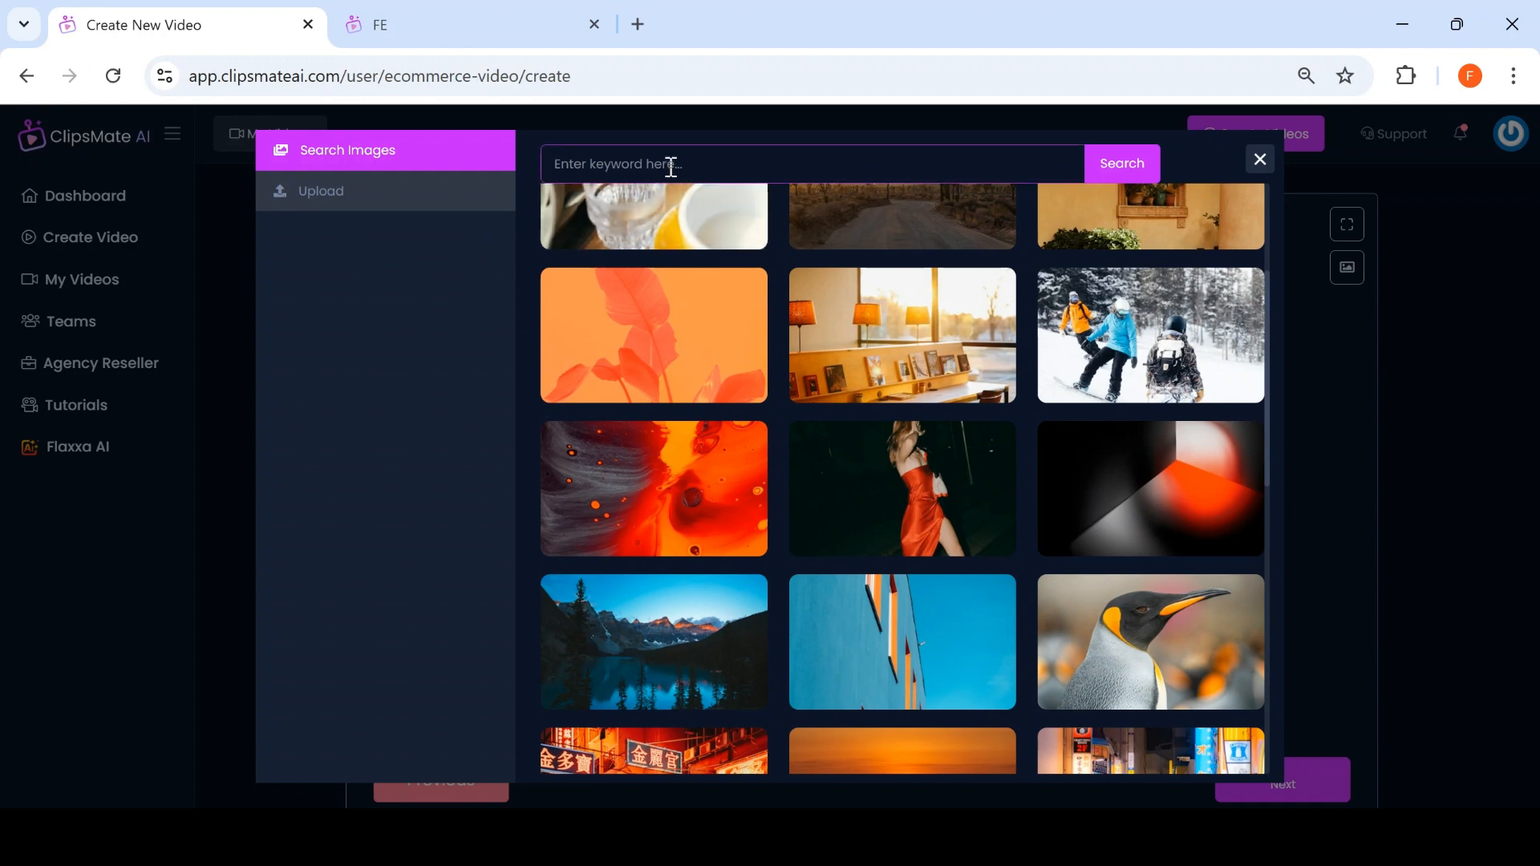
type("cannes")
key("Return")
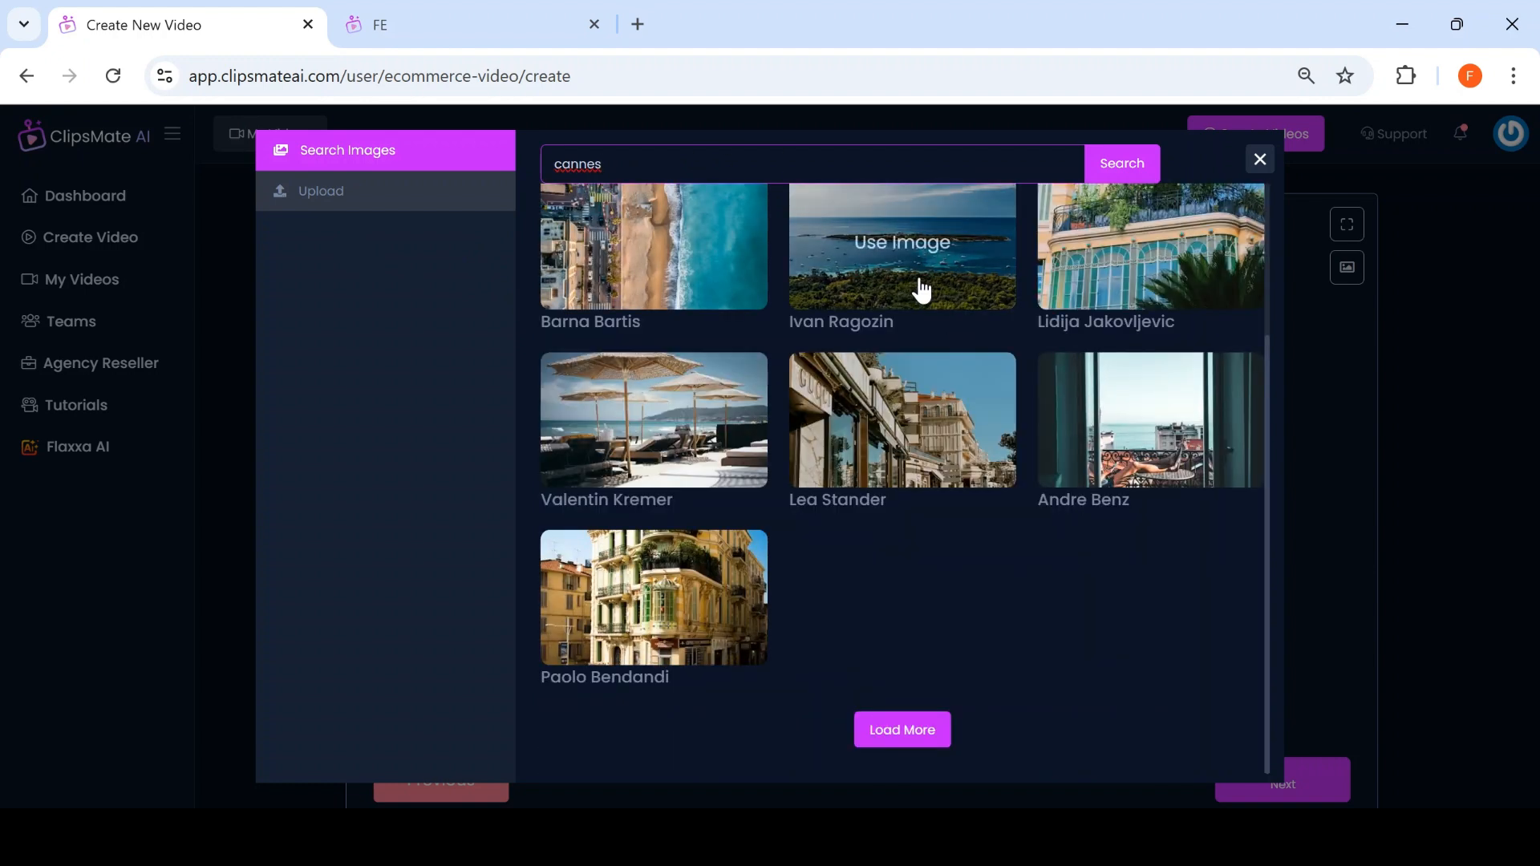
Step: Fill the upper media slot with the palm-fronted building photo, moving the crop up to the plant-covered balconies and sky
left_click(1123, 253)
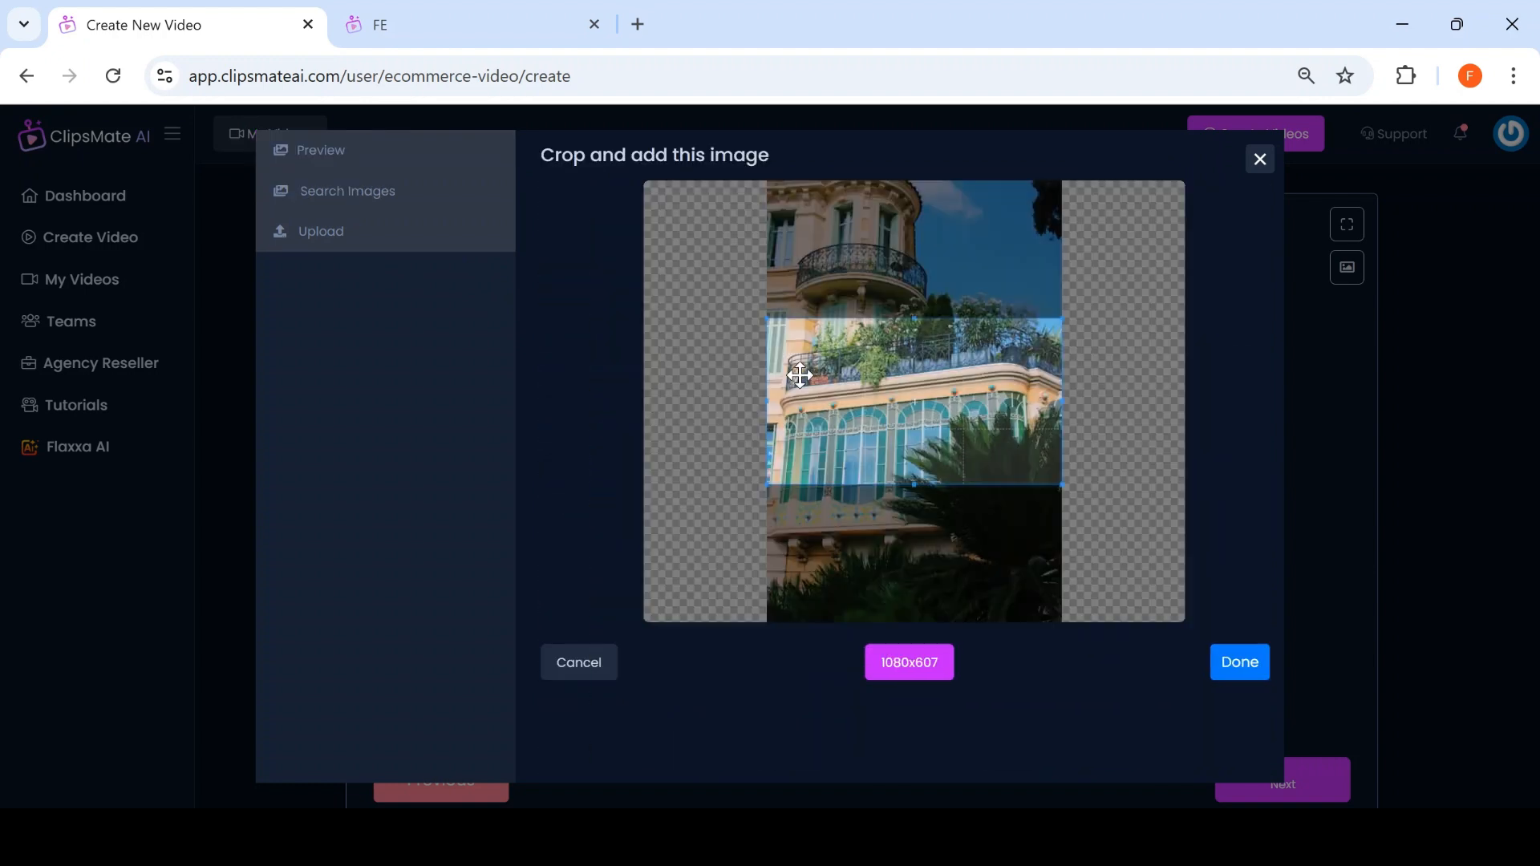
left_click_drag(880, 454, 880, 368)
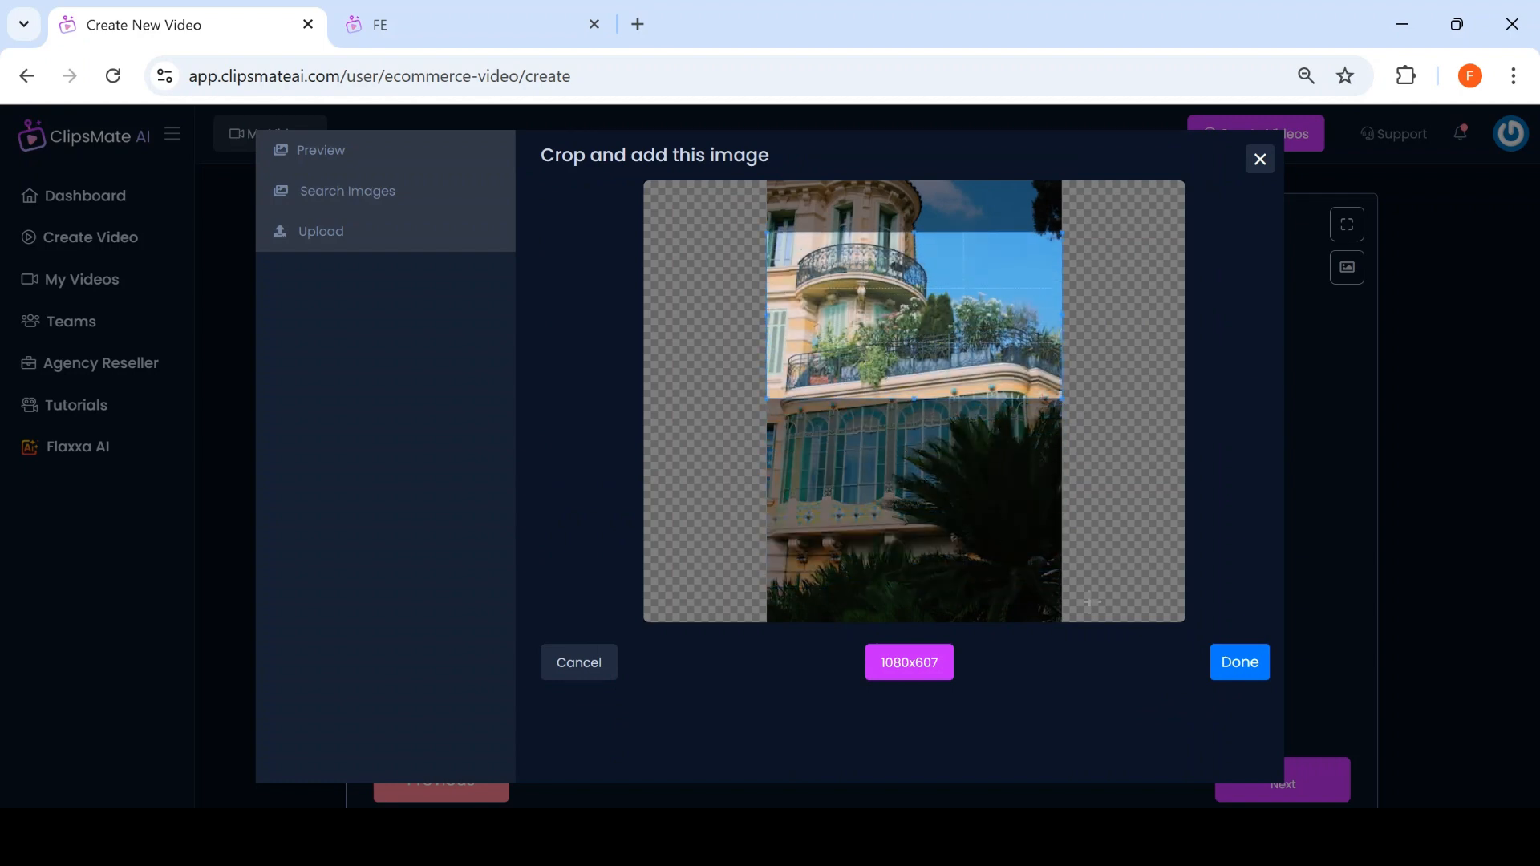
left_click(1225, 652)
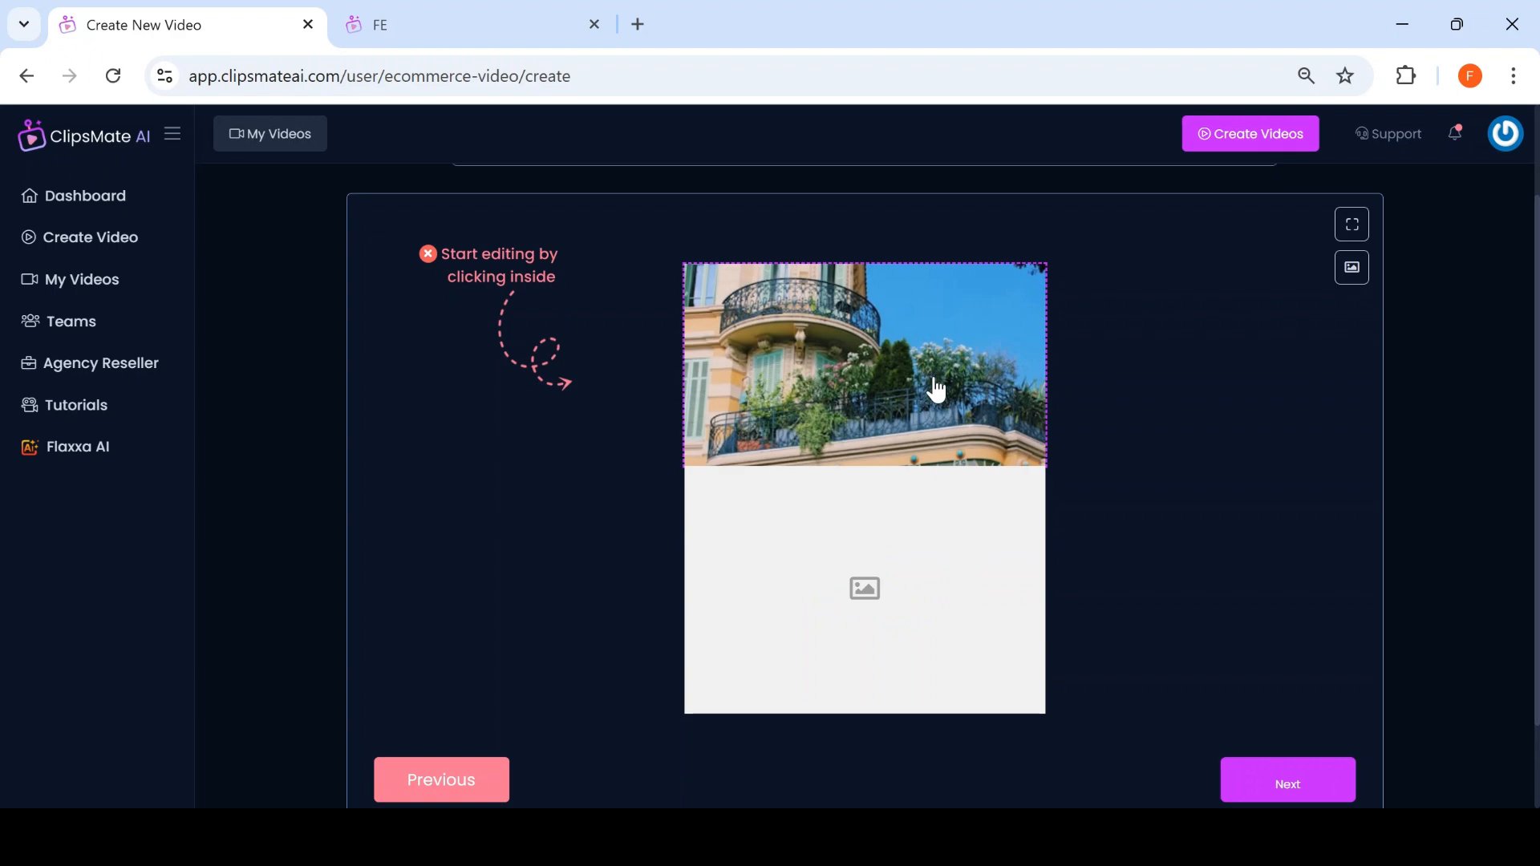
Step: Fill the lower media slot with the photo of a balcony seen through open doors, cropped around the balcony
left_click(883, 586)
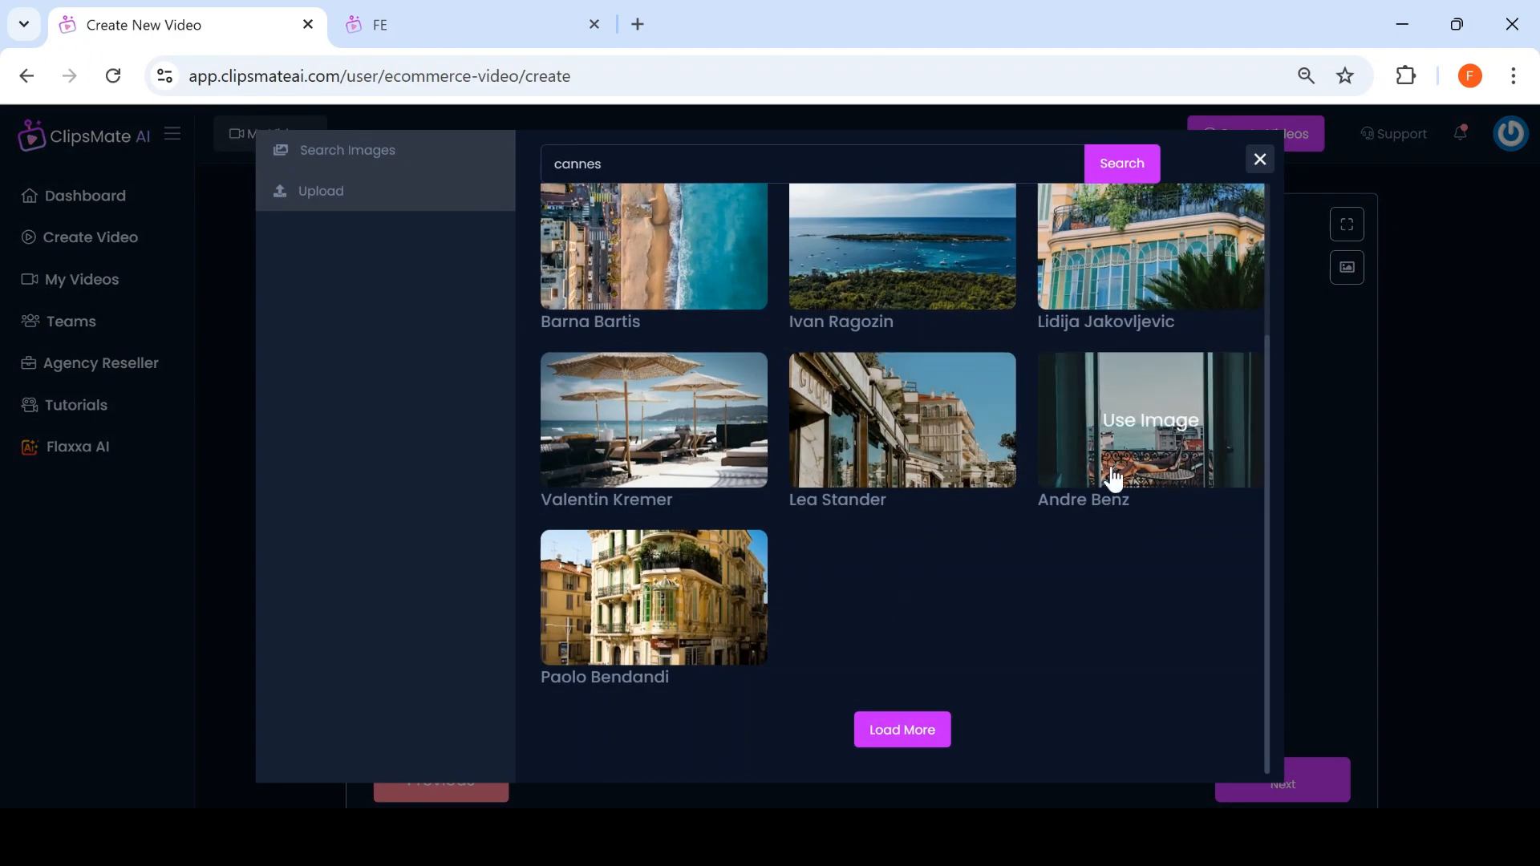
left_click(1151, 419)
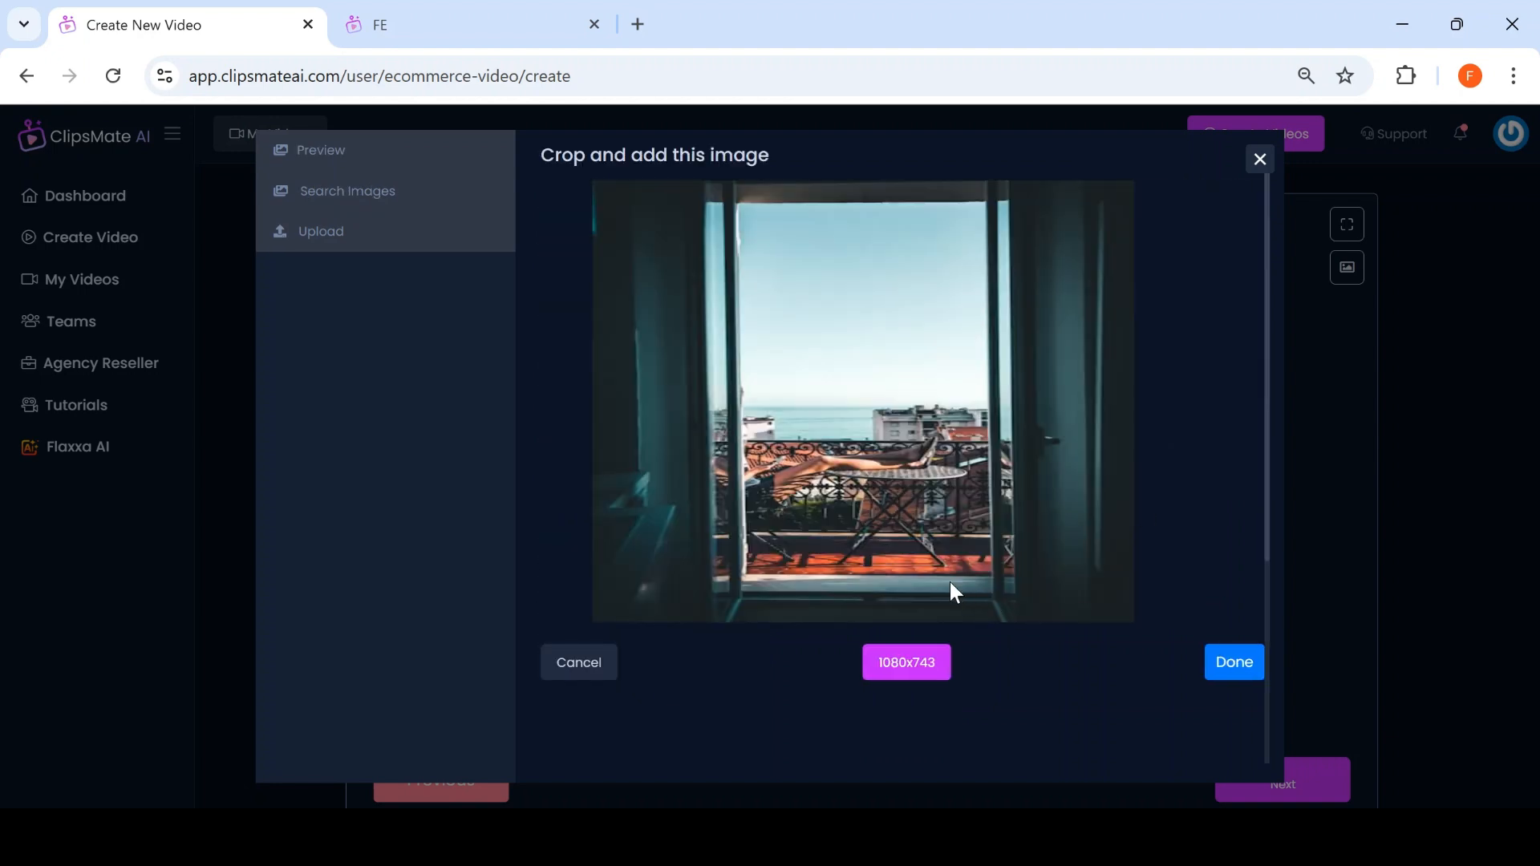
mouse_move(869, 456)
left_mouse_down()
mouse_move(874, 481)
mouse_move(884, 425)
mouse_move(886, 478)
left_mouse_up()
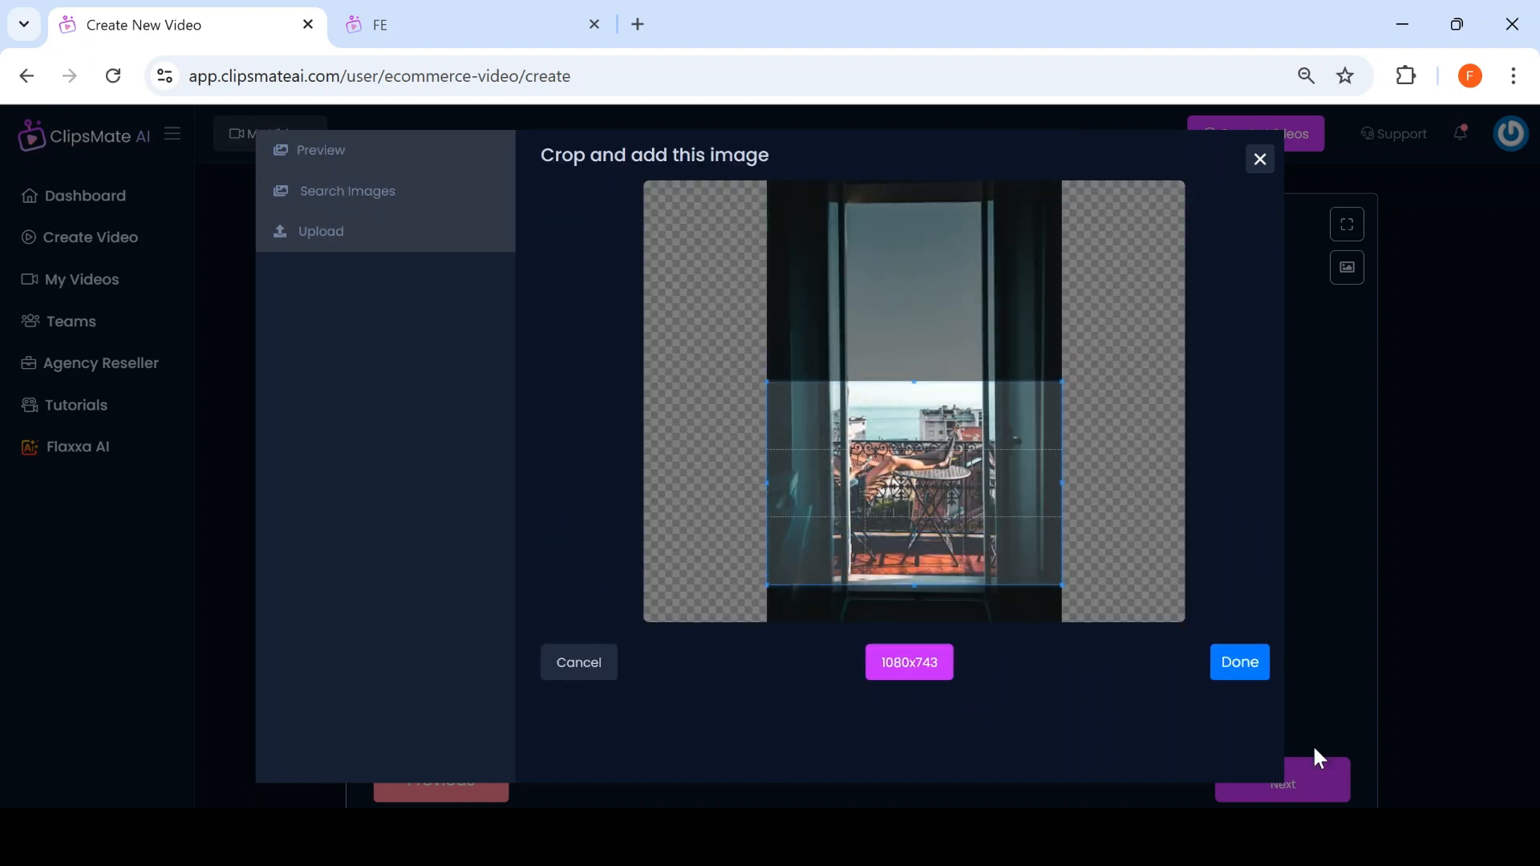
left_click(1252, 670)
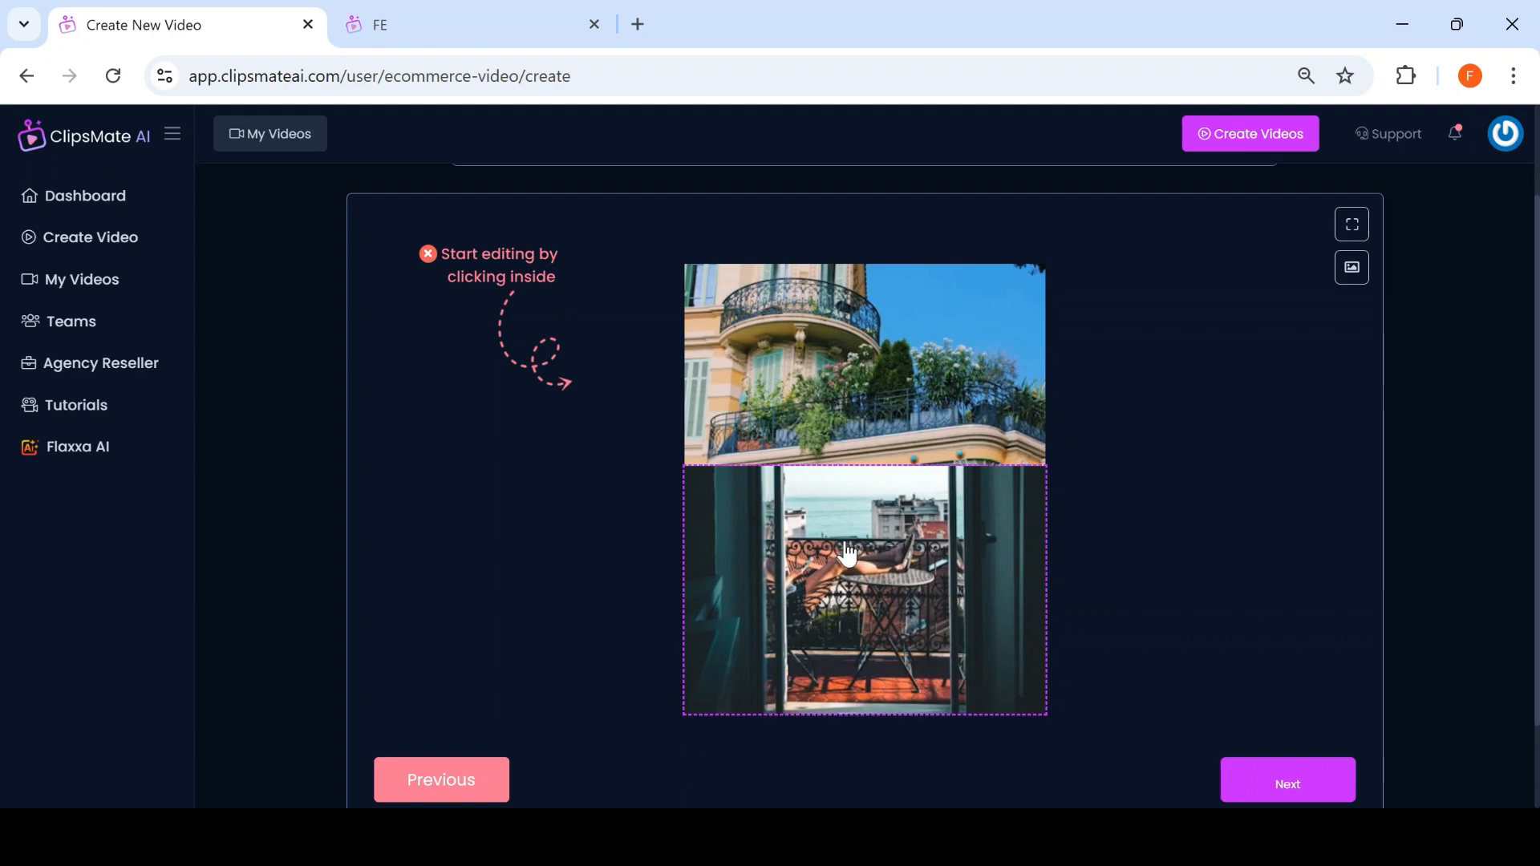
Step: Replace the lower image with the photo of straw beach umbrellas and loungers, adjusting its crop area
left_click(827, 565)
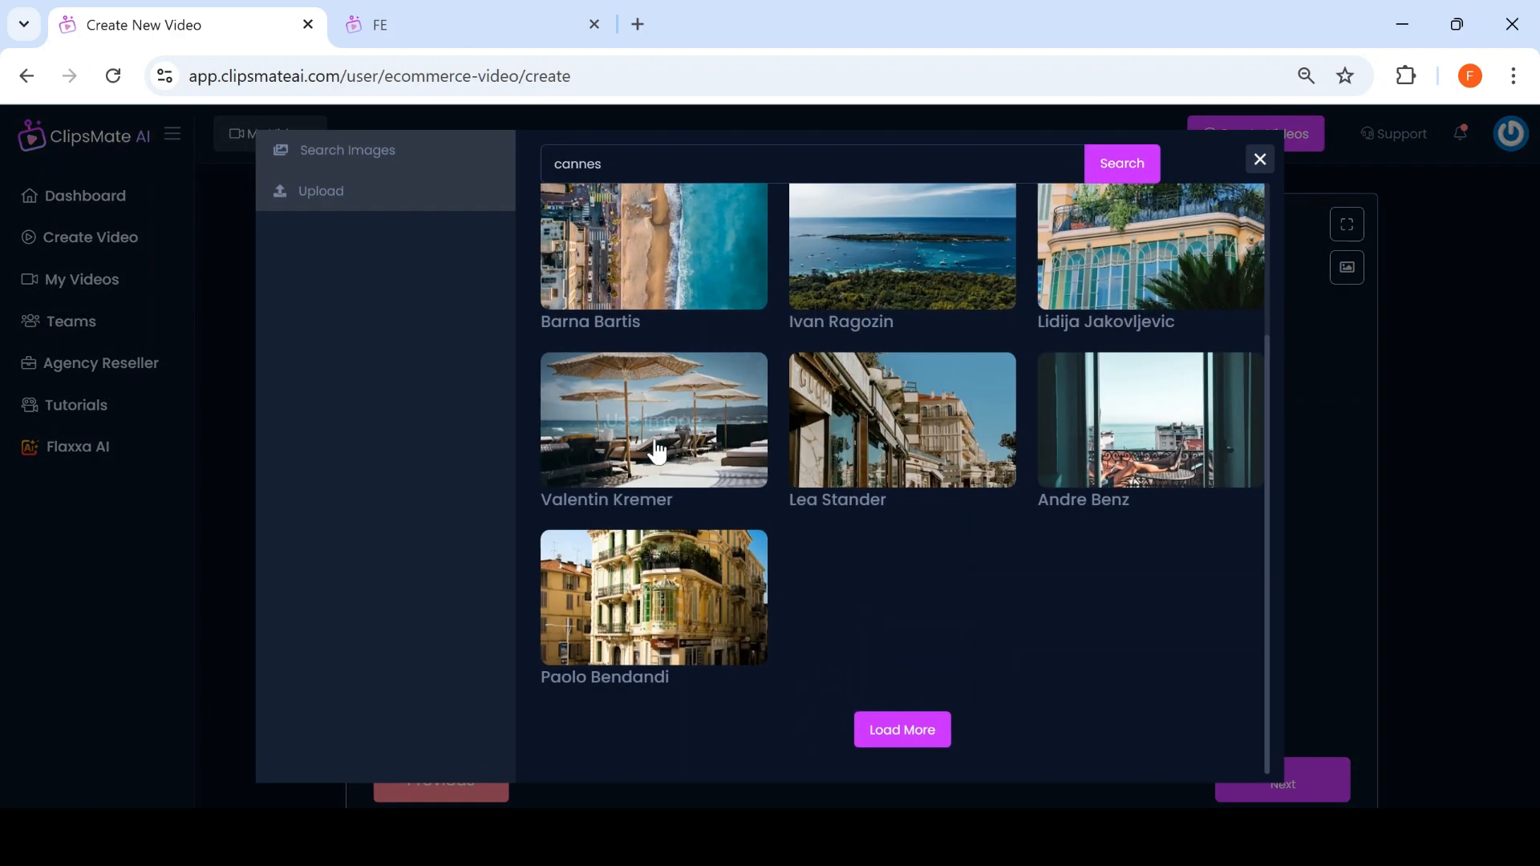
left_click(690, 433)
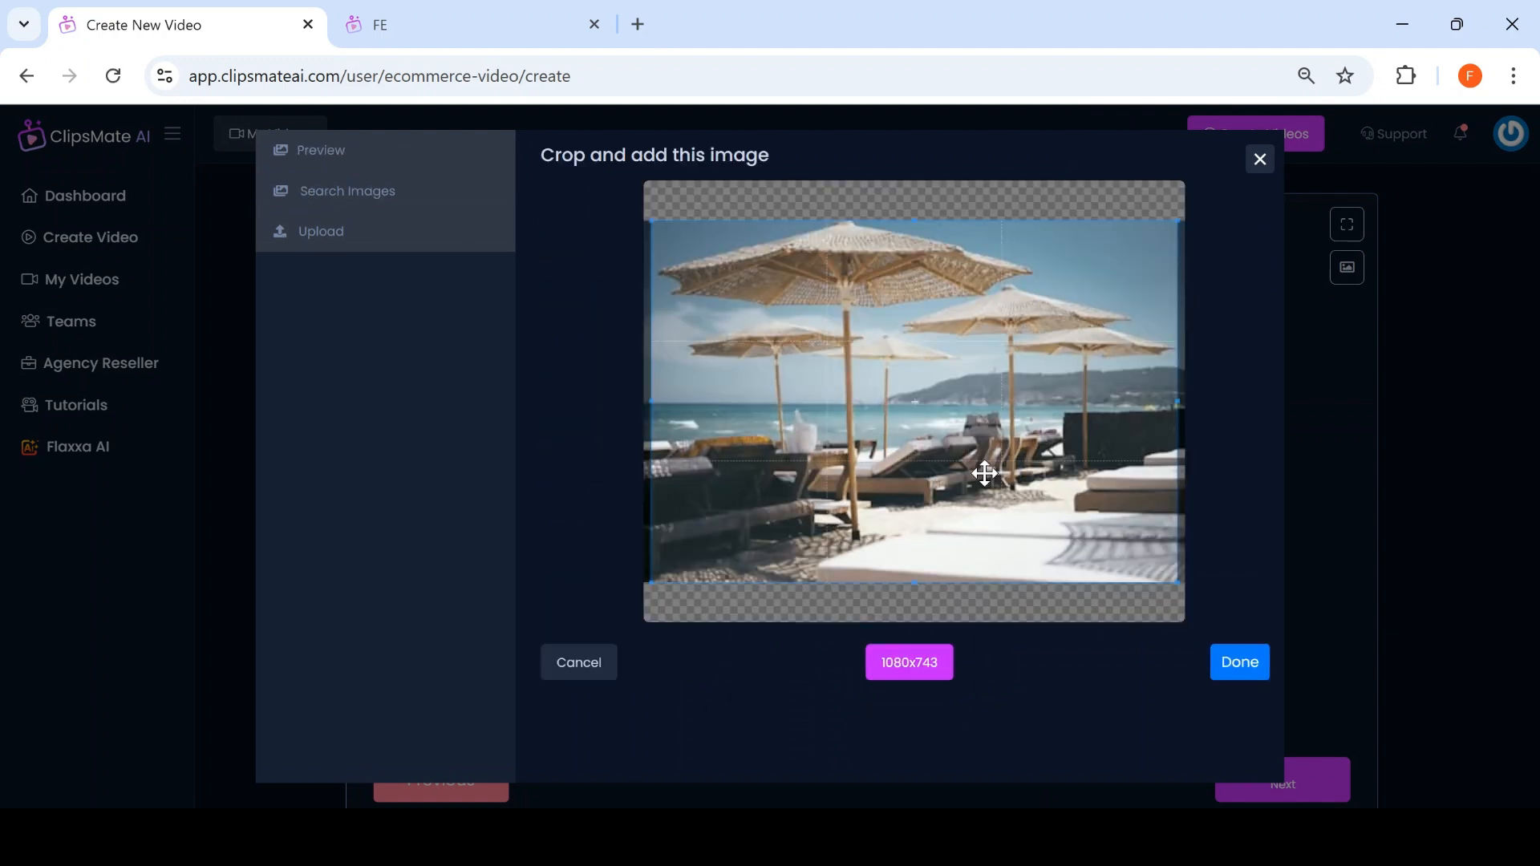
mouse_move(985, 464)
left_mouse_down()
mouse_move(966, 457)
mouse_move(1029, 472)
mouse_move(1015, 468)
left_mouse_up()
left_click(1235, 666)
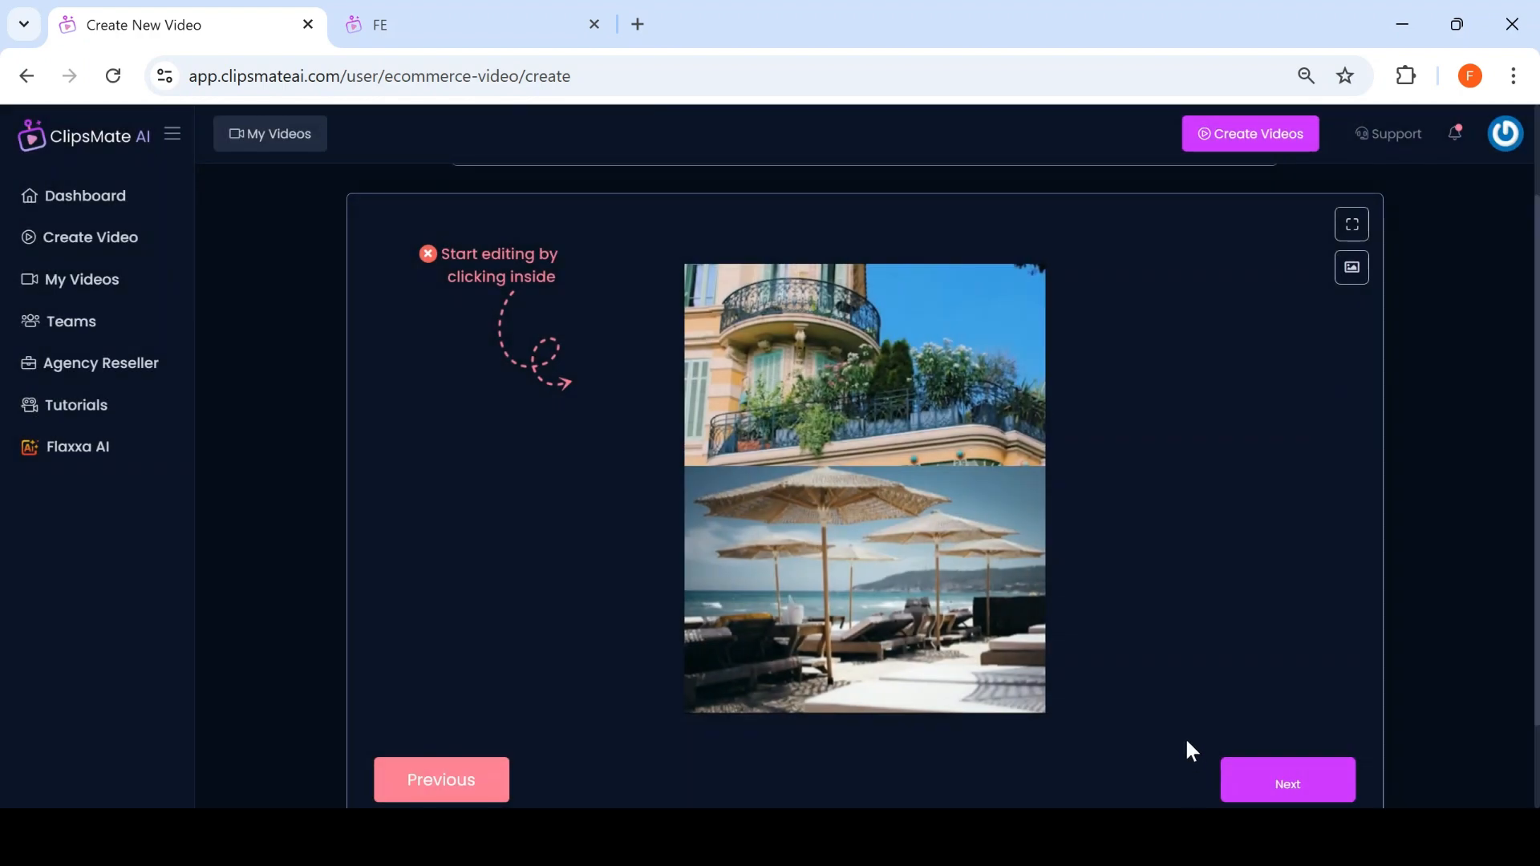
Step: Continue to the Add Animation stage and search the 3D animations for "swimming"
left_click(1282, 792)
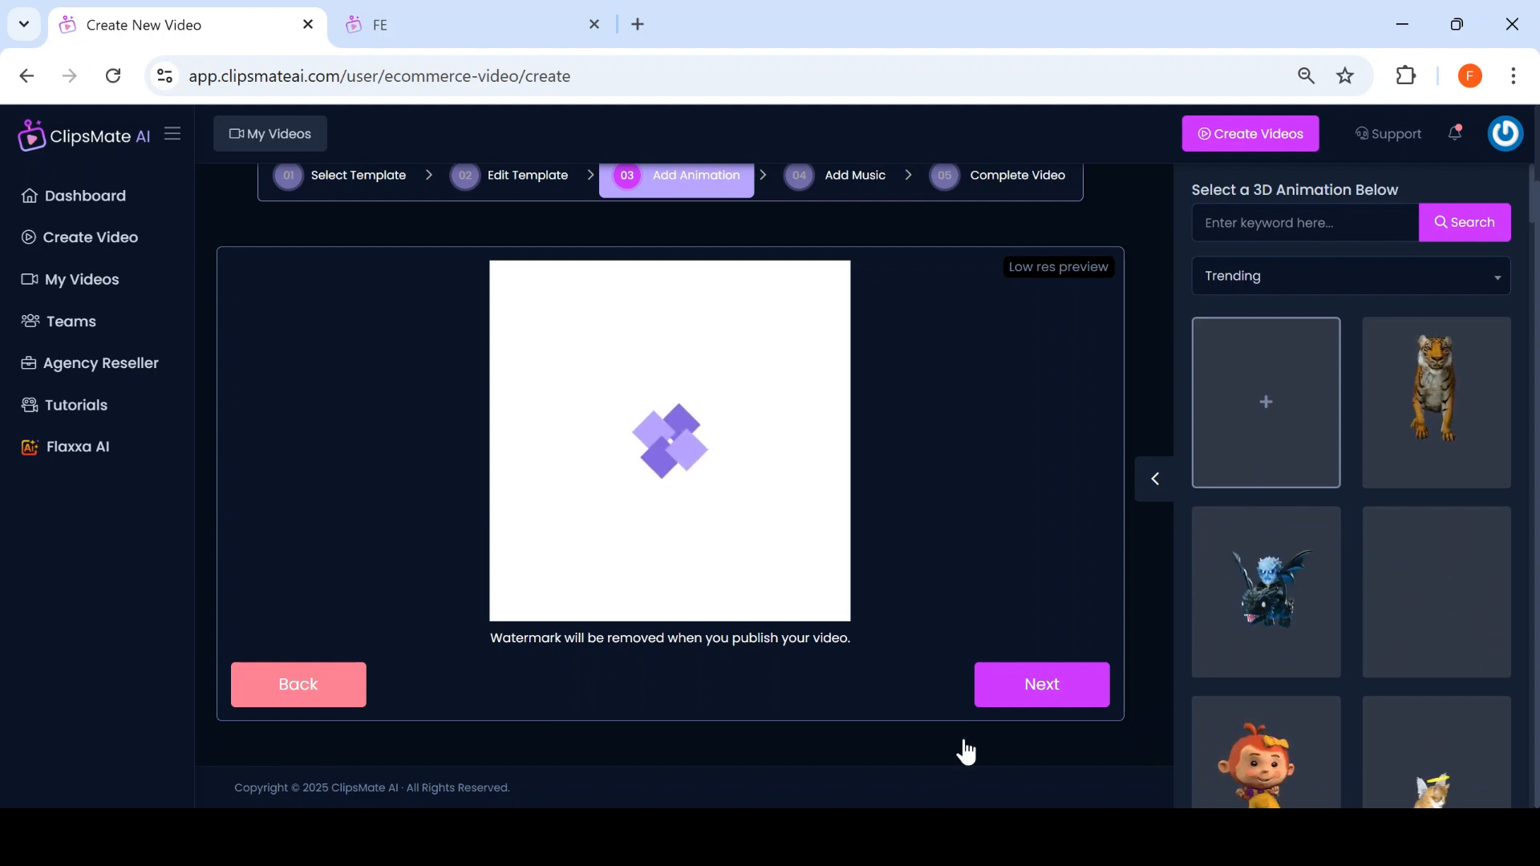
scroll(1327, 436, "down", 5)
scroll(1345, 547, "up", 5)
left_click(1289, 225)
type("swimming")
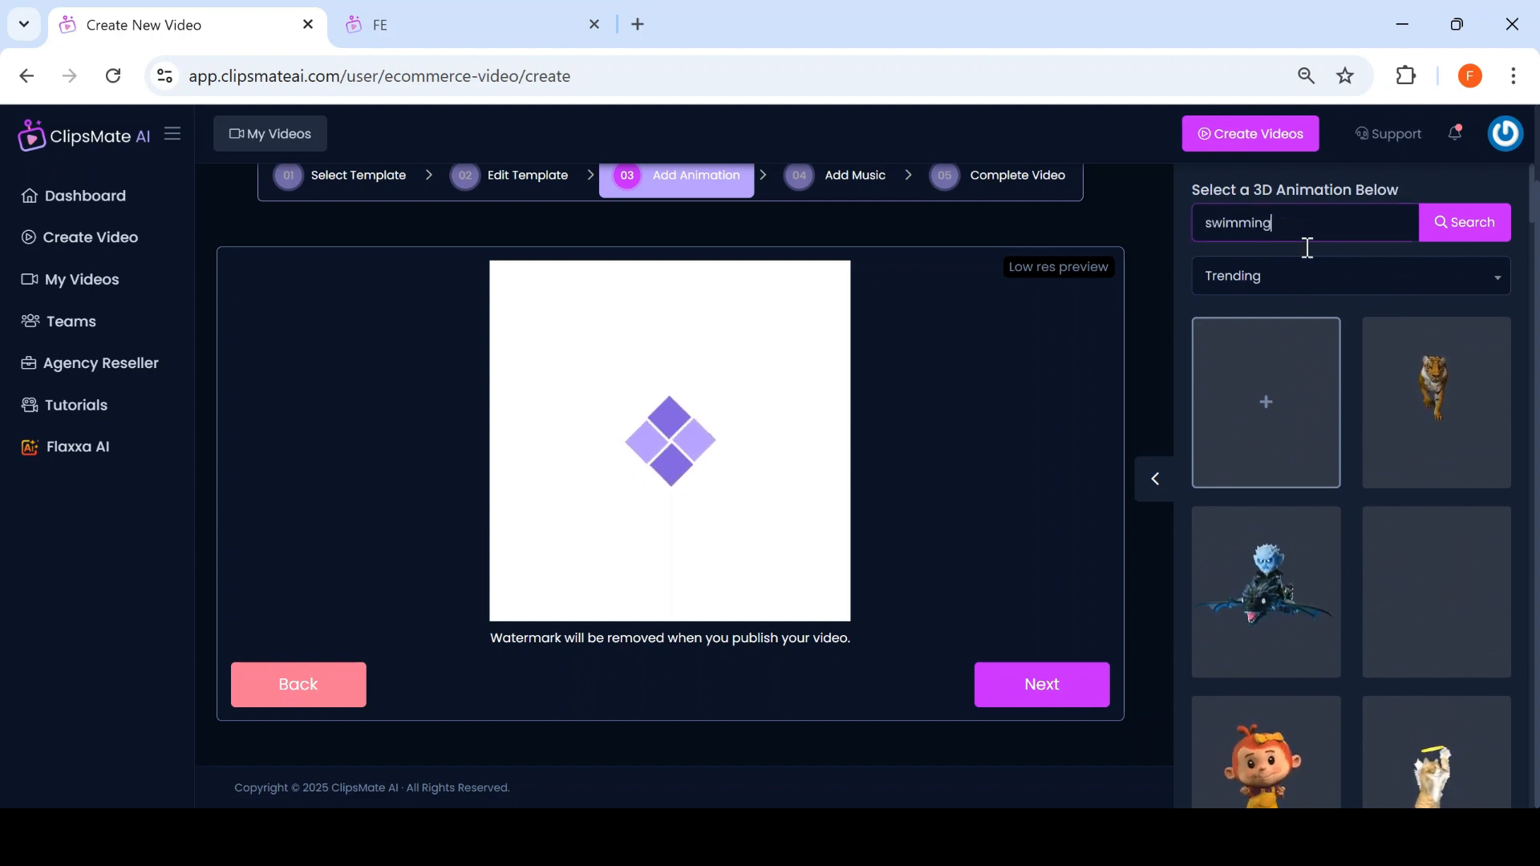
left_click(1460, 232)
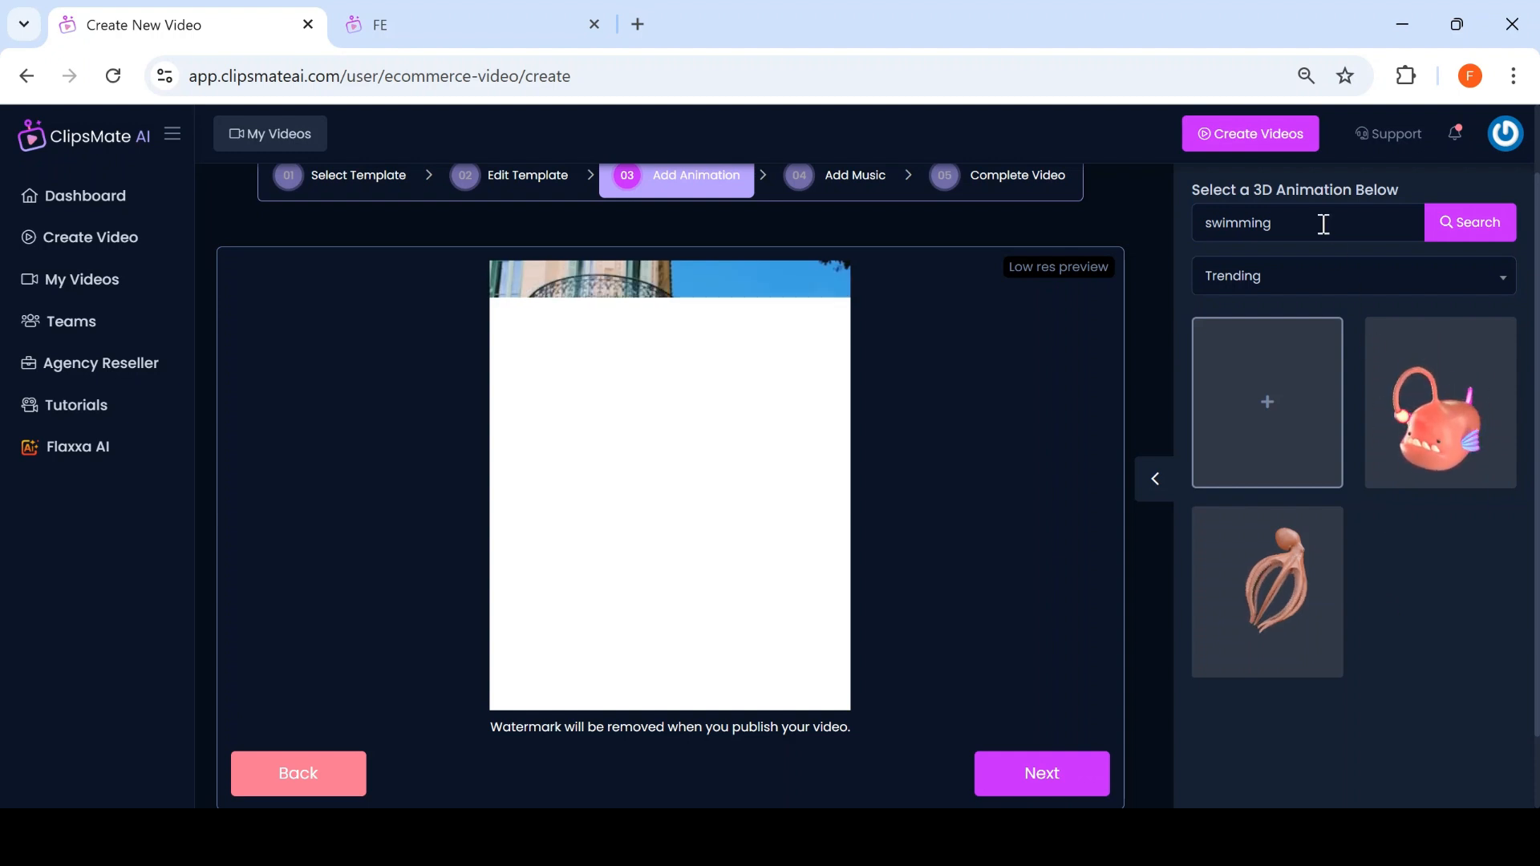
Step: Search the 3D animations for "vacation" instead and check the two-image preview
left_click_drag(1324, 224, 1093, 222)
type("vacation")
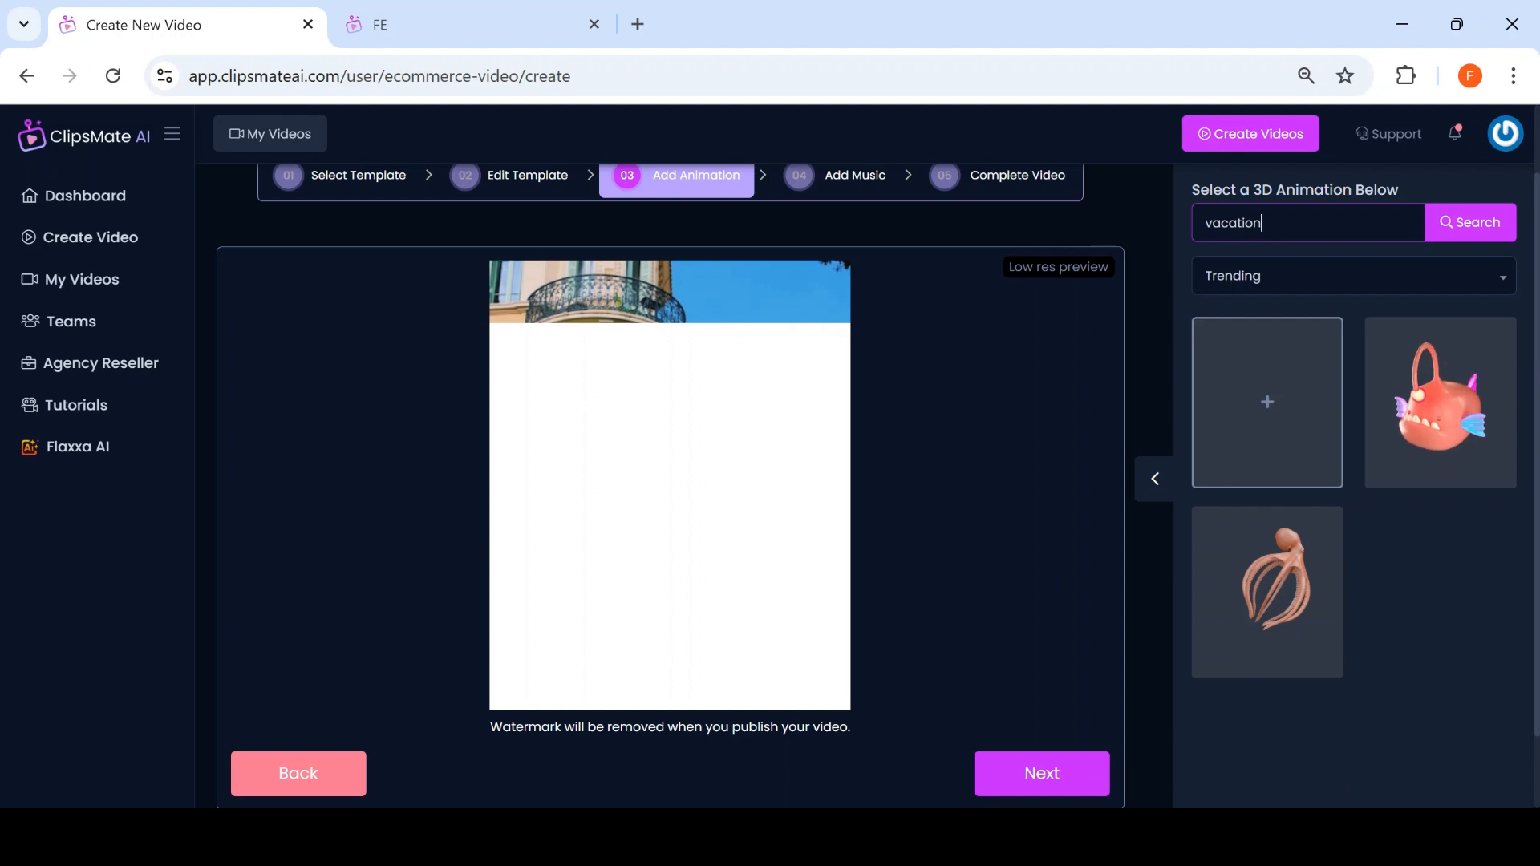
key("Return")
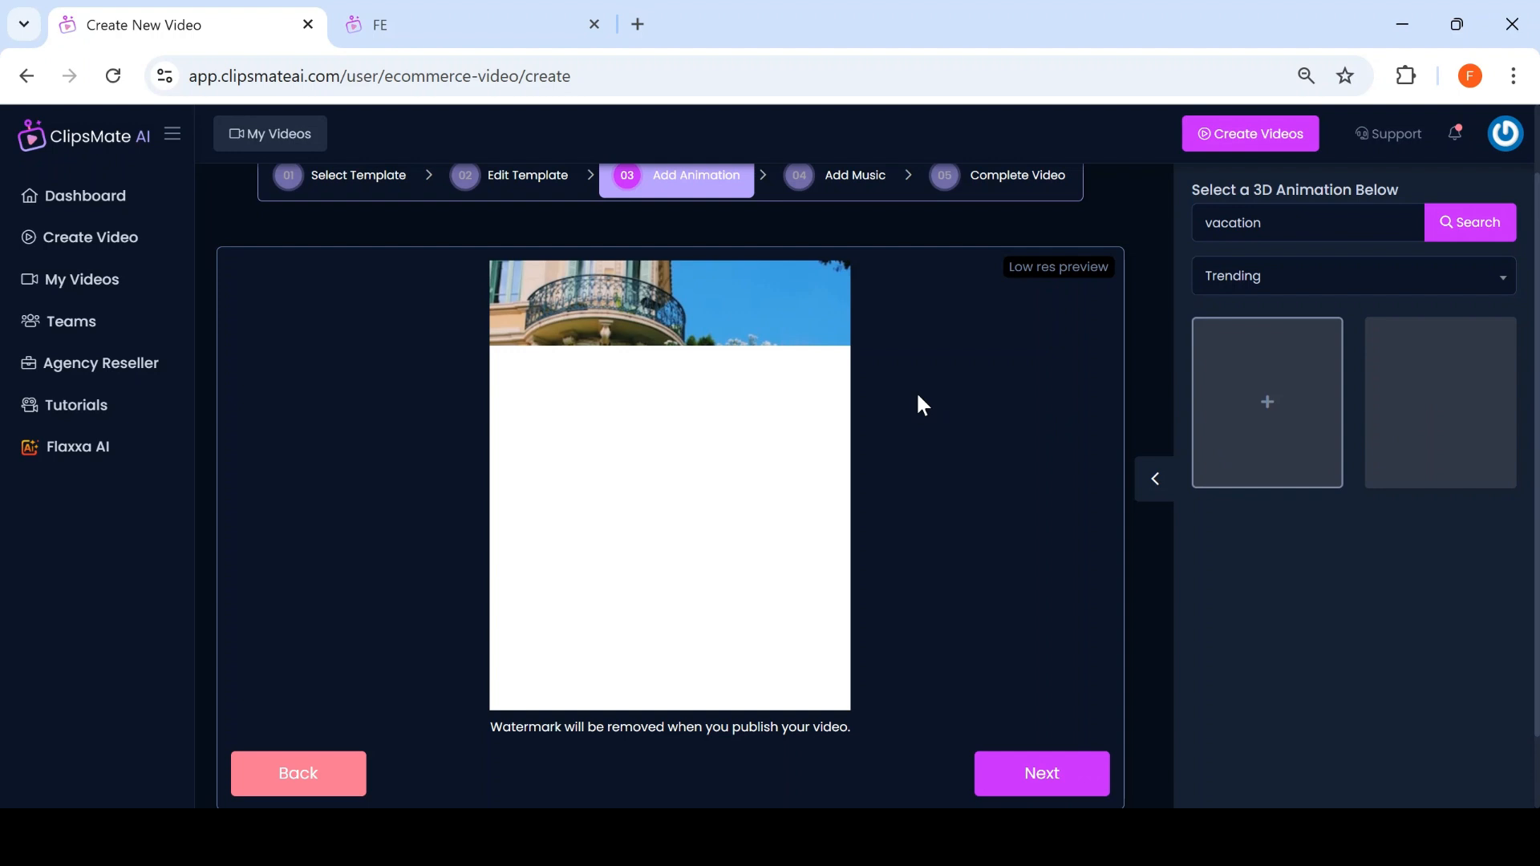
scroll(915, 398, "up", 2)
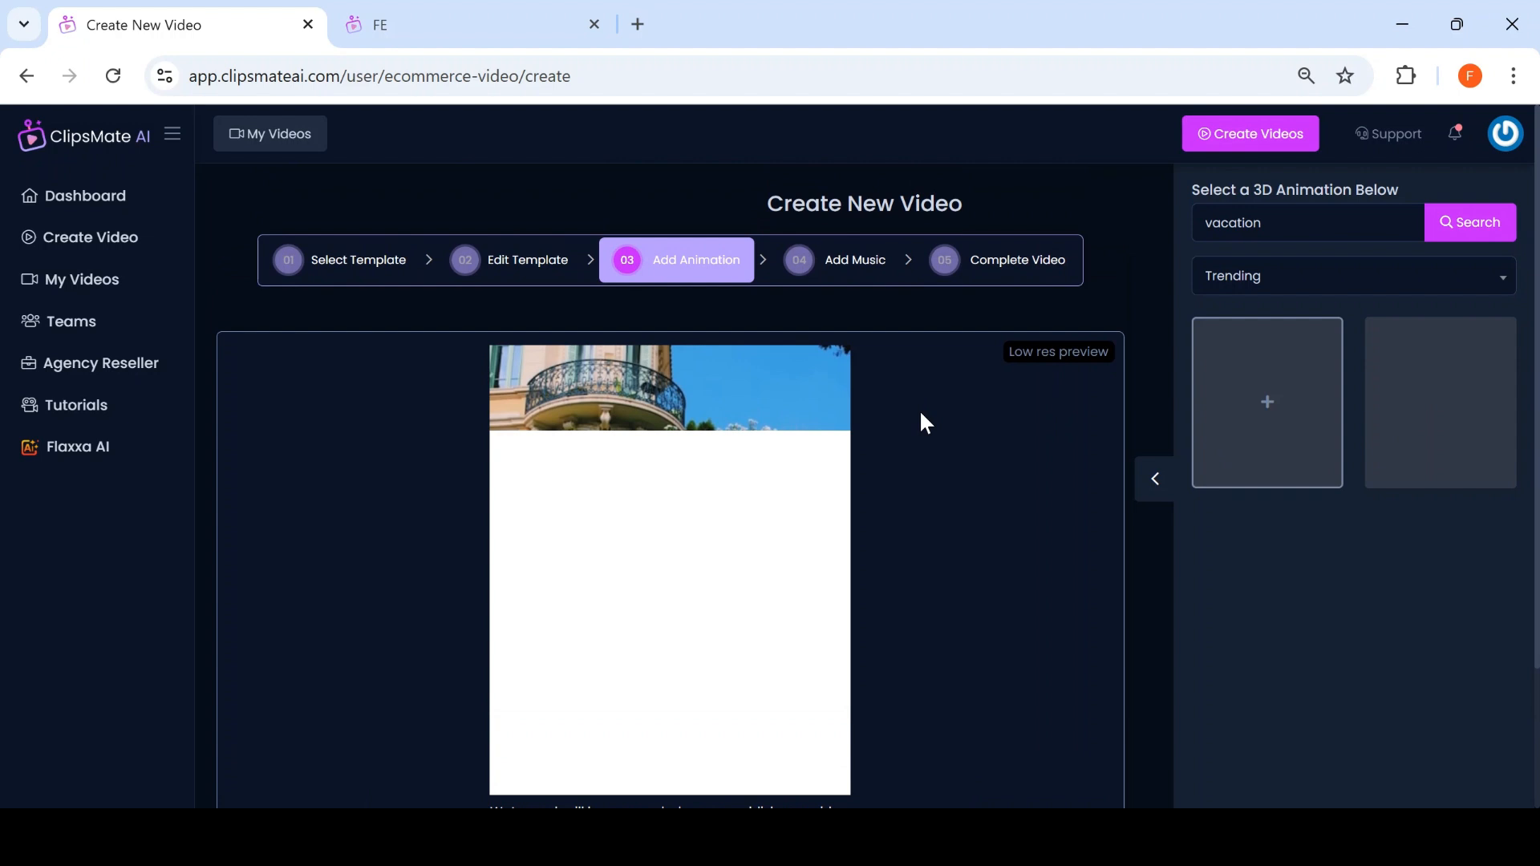
Step: Apply the blue airplane with a dashed heart trail to the two-image video and check the preview
scroll(767, 561, "down", 4)
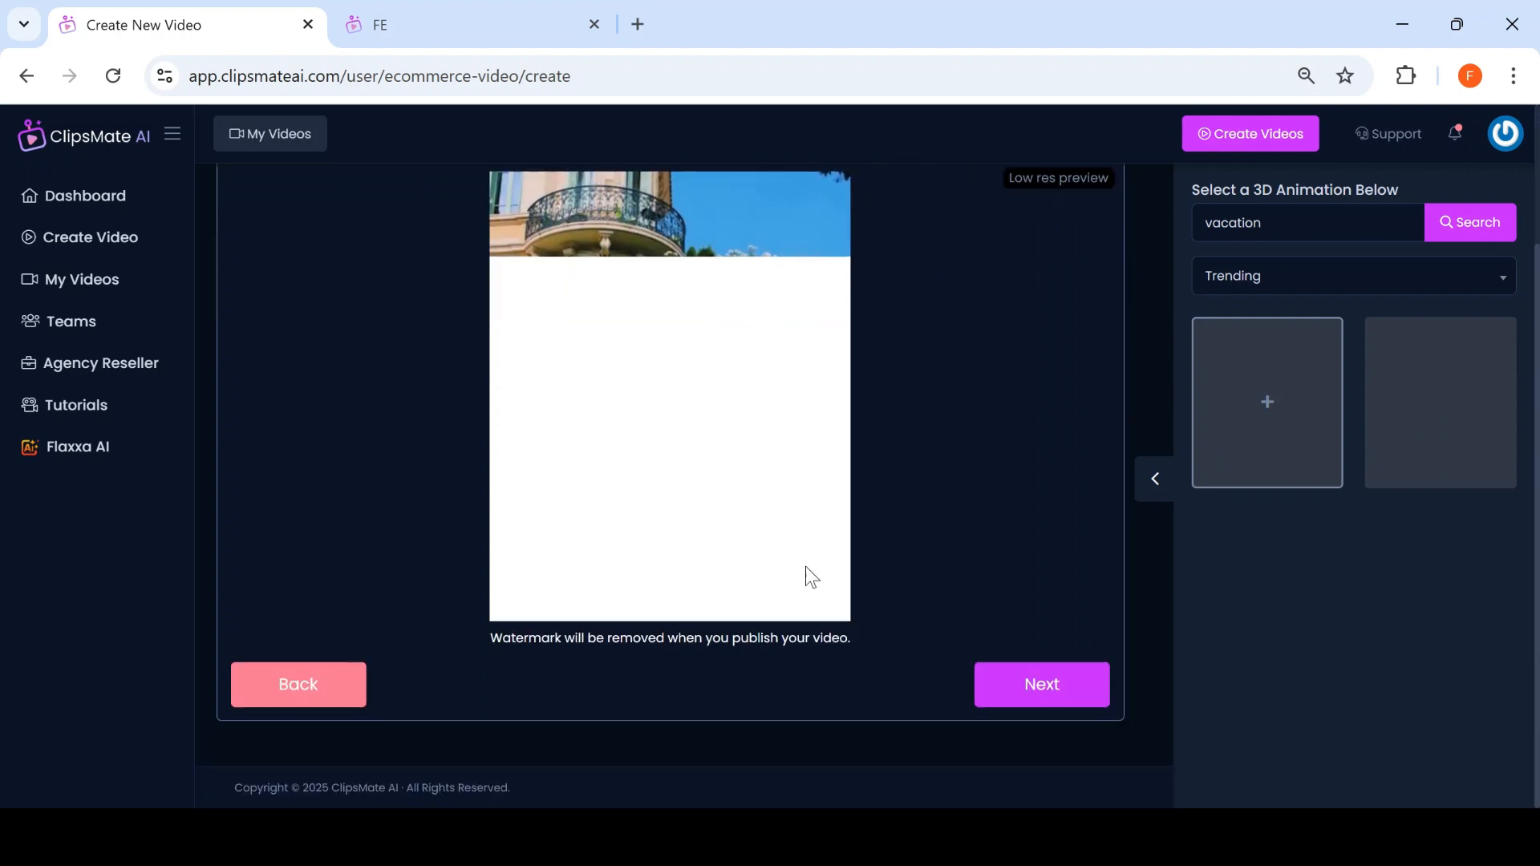
scroll(1284, 272, "up", 4)
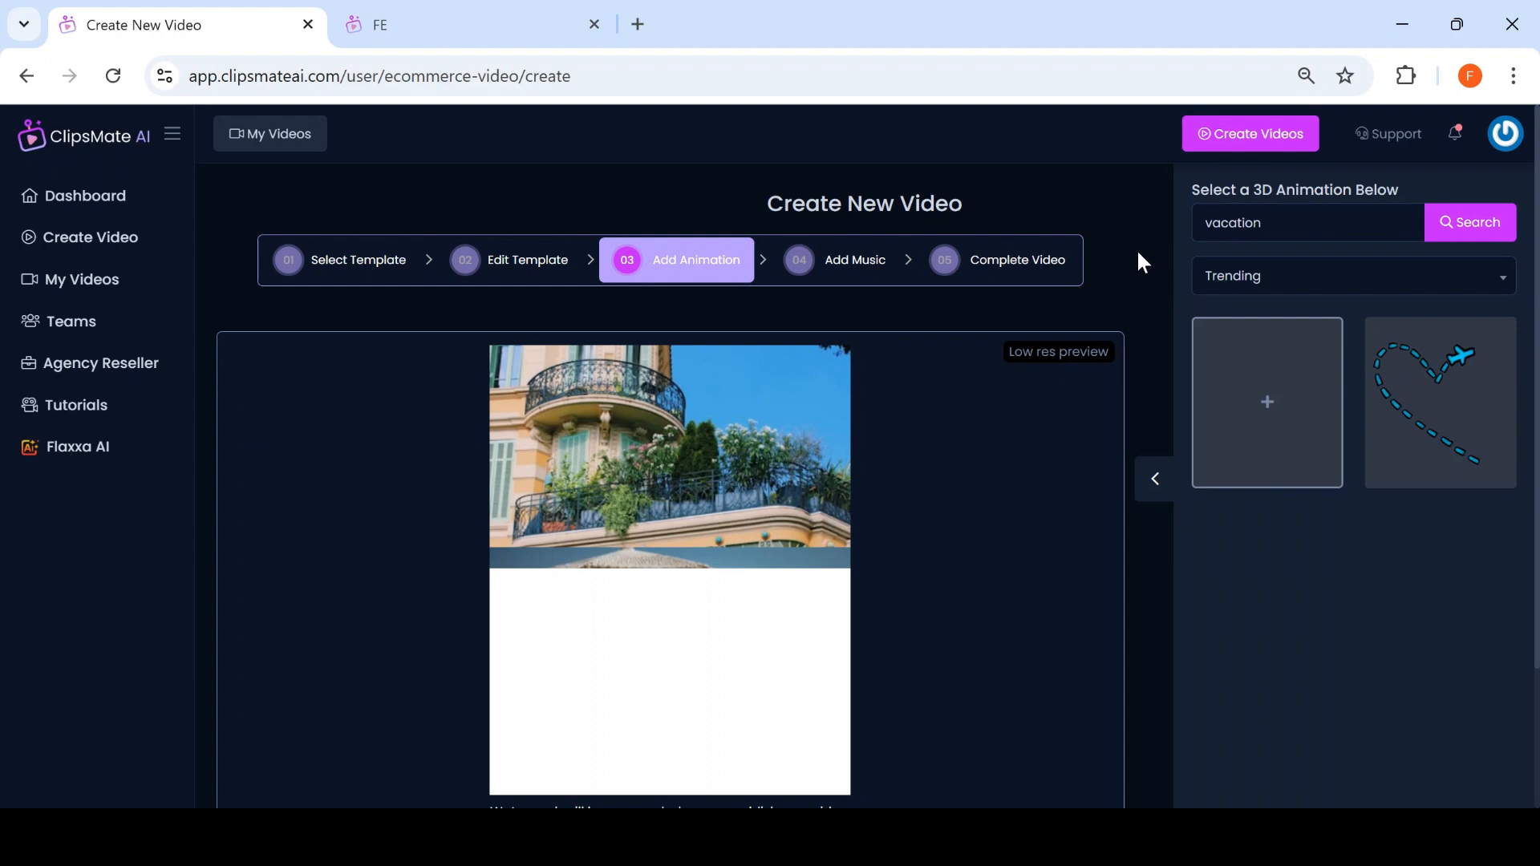
left_click(1441, 392)
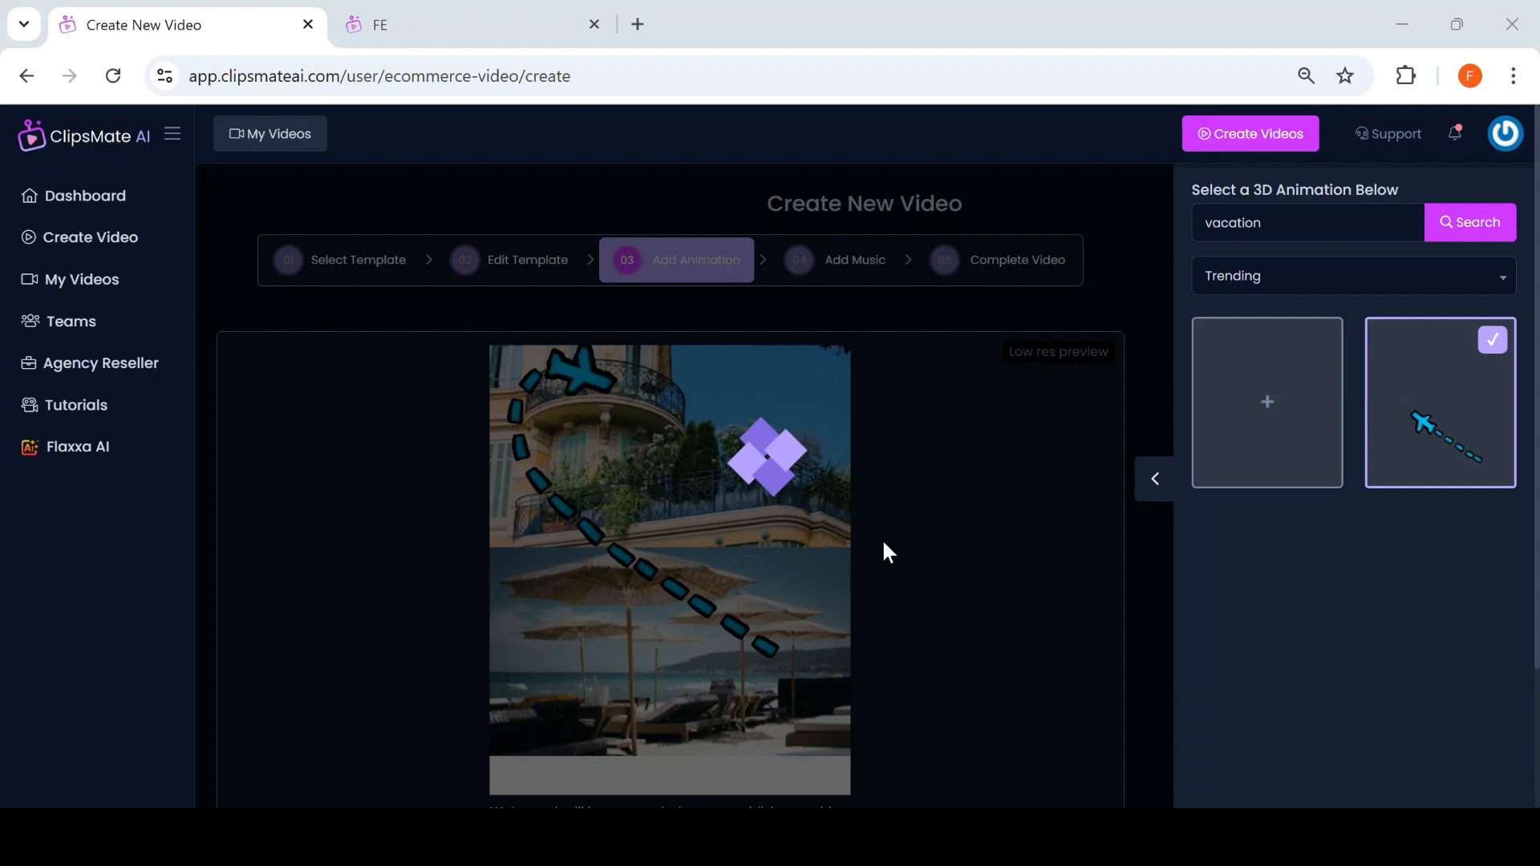
scroll(1119, 385, "down", 2)
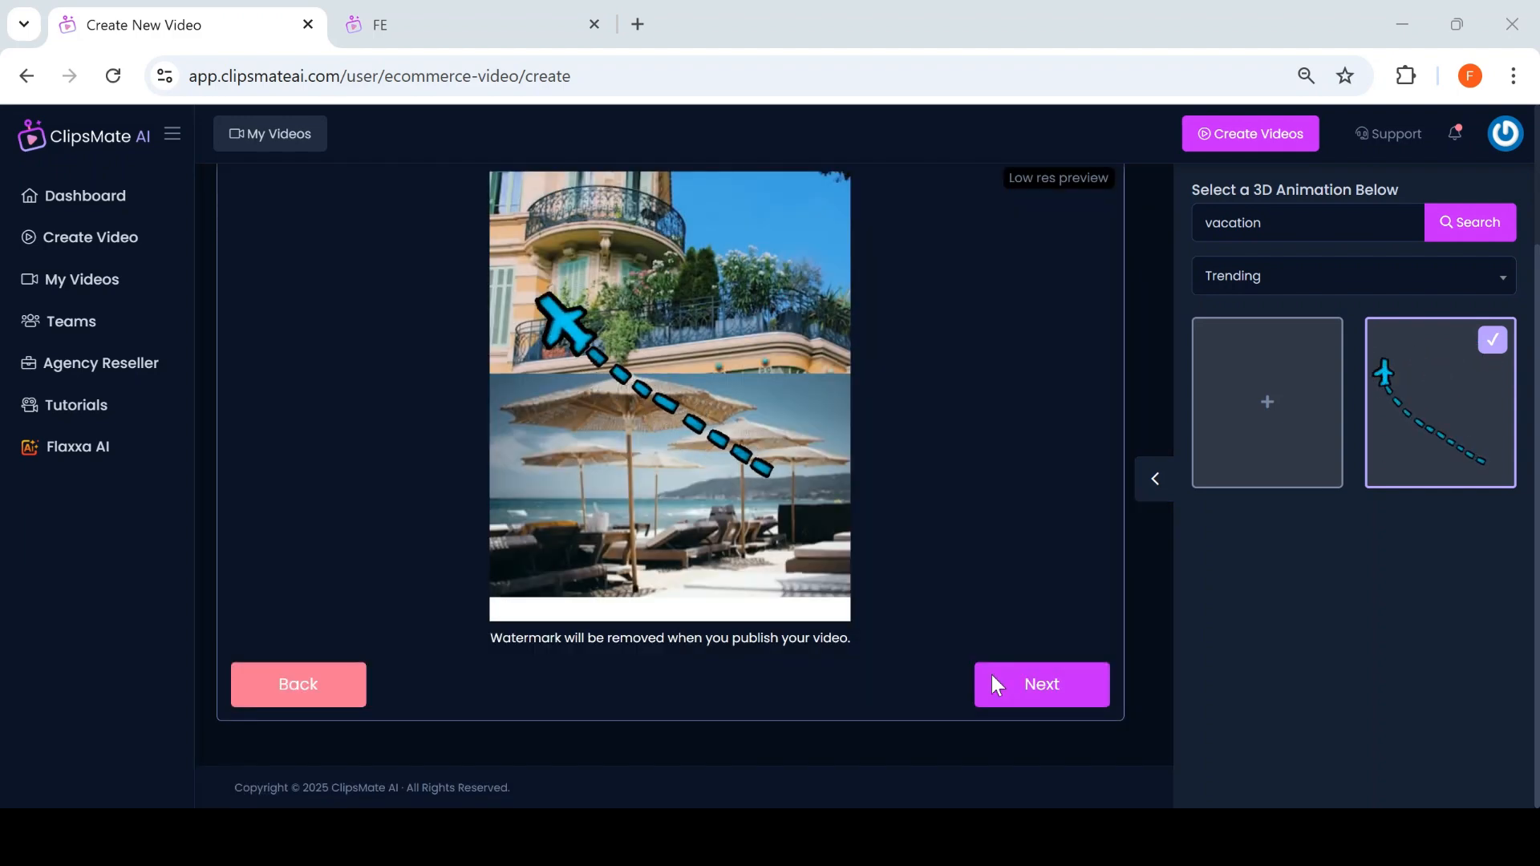
scroll(884, 624, "up", 3)
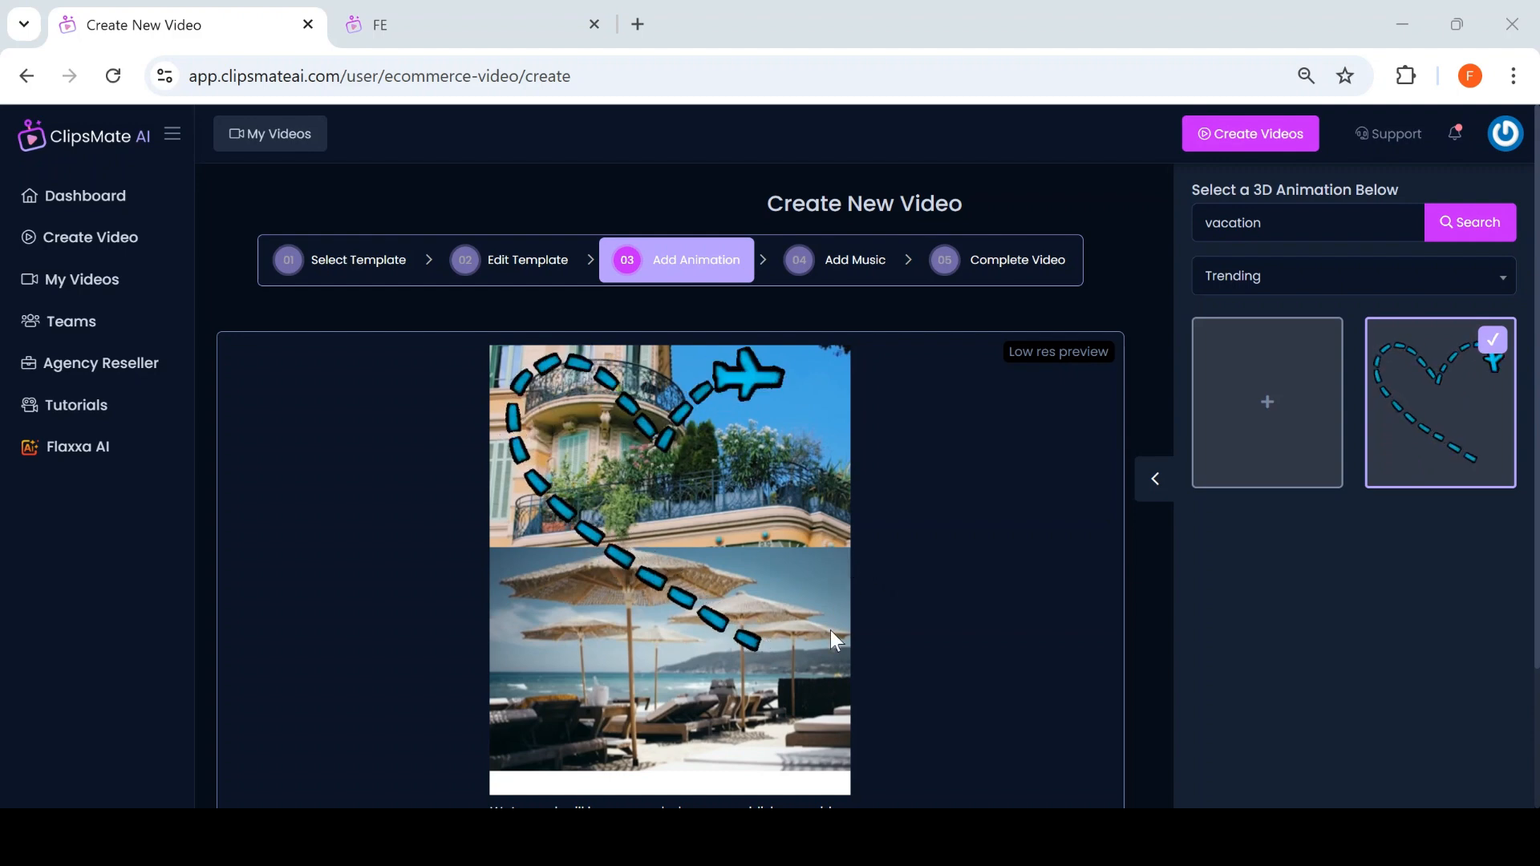
scroll(850, 666, "down", 2)
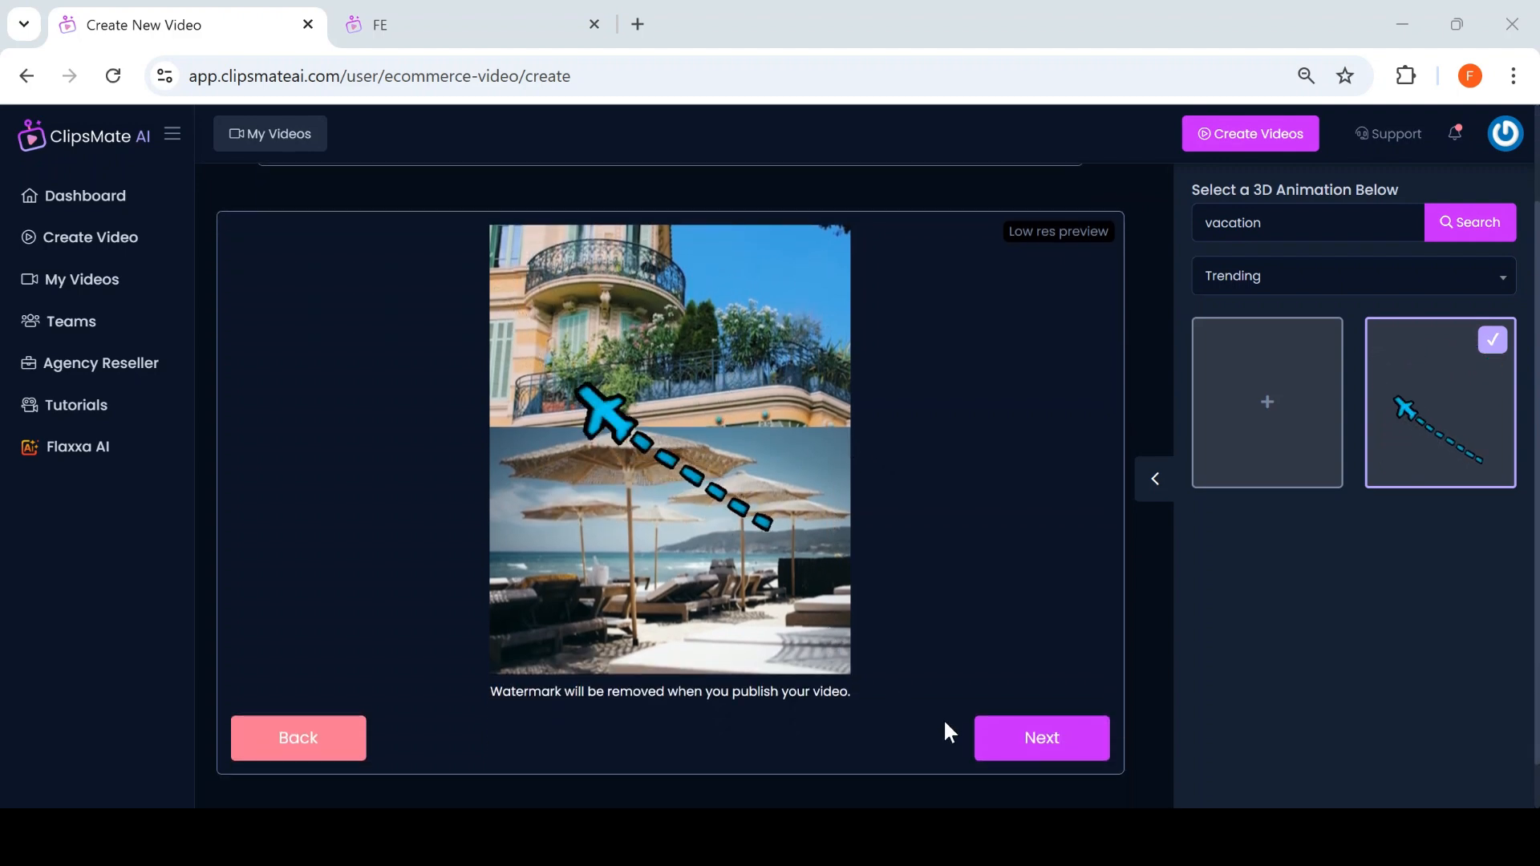
Step: Add the "Merry christmas and a happy new year" track as the video's music and start rendering
left_click(1034, 749)
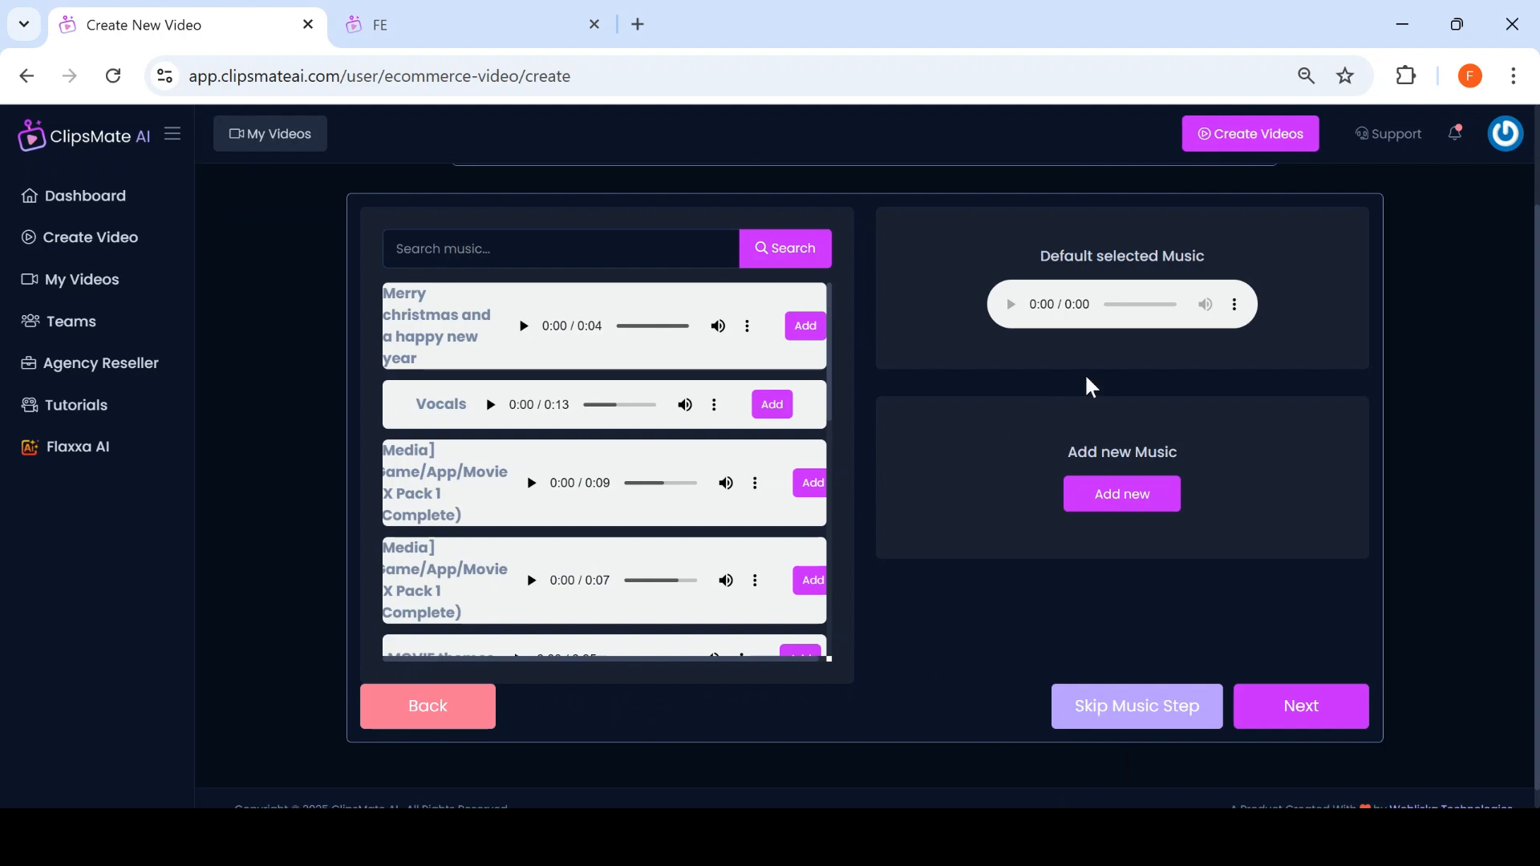
left_click(816, 325)
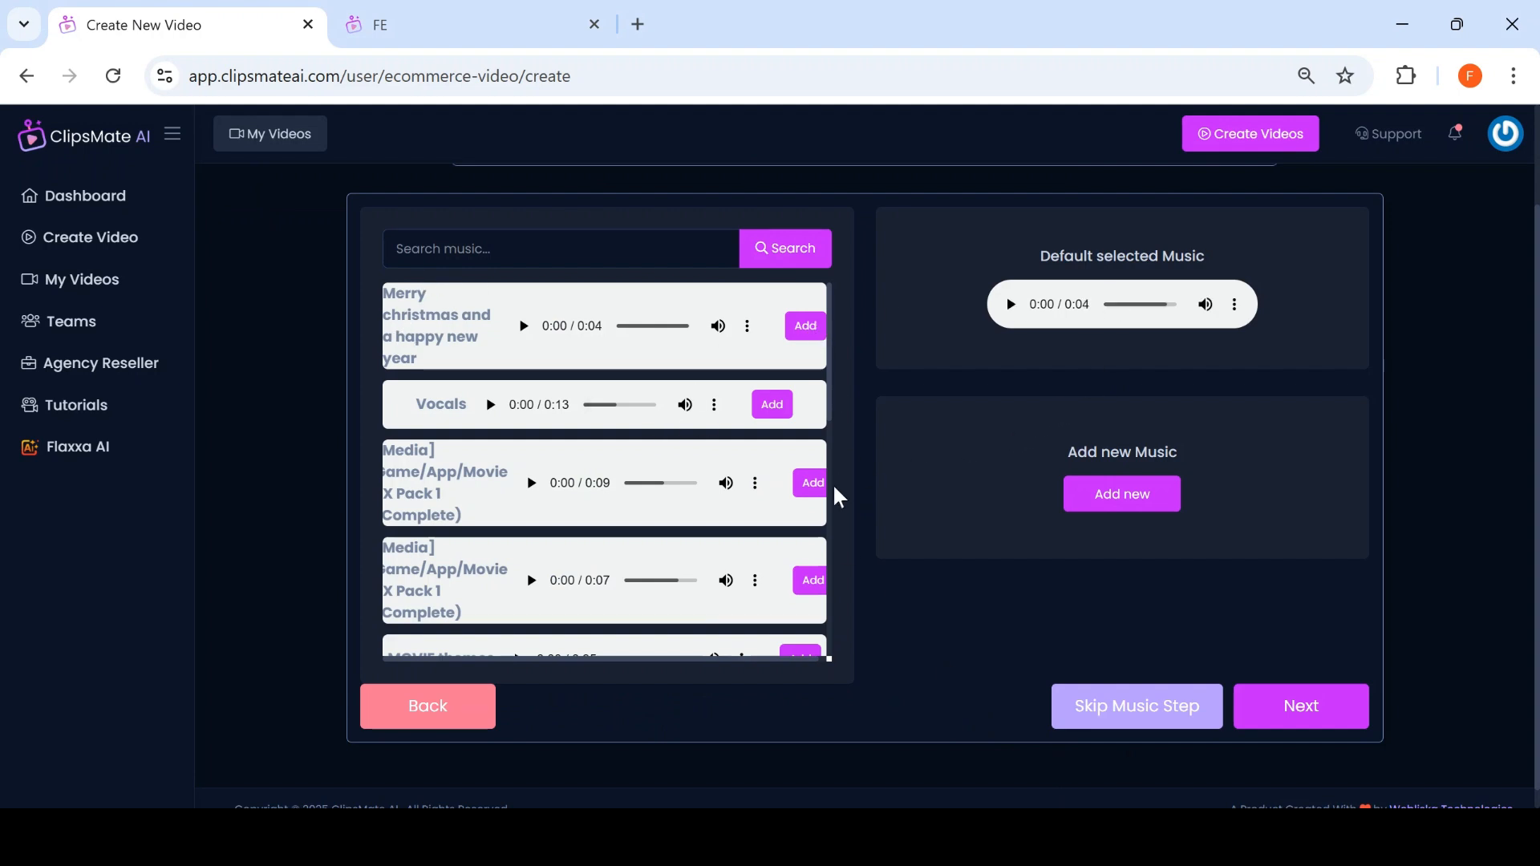
left_click(1303, 706)
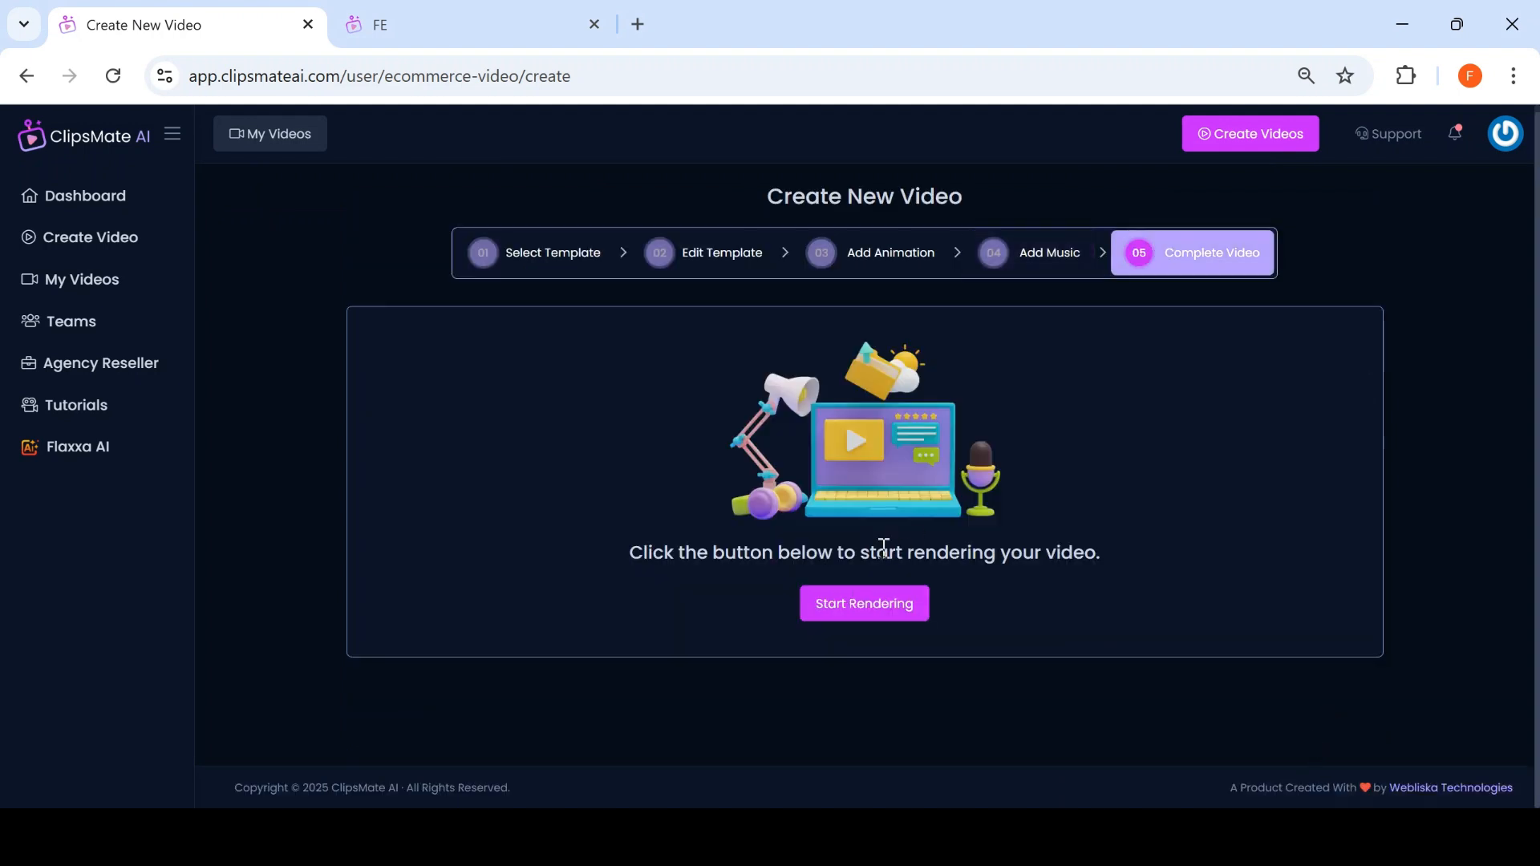
left_click(856, 616)
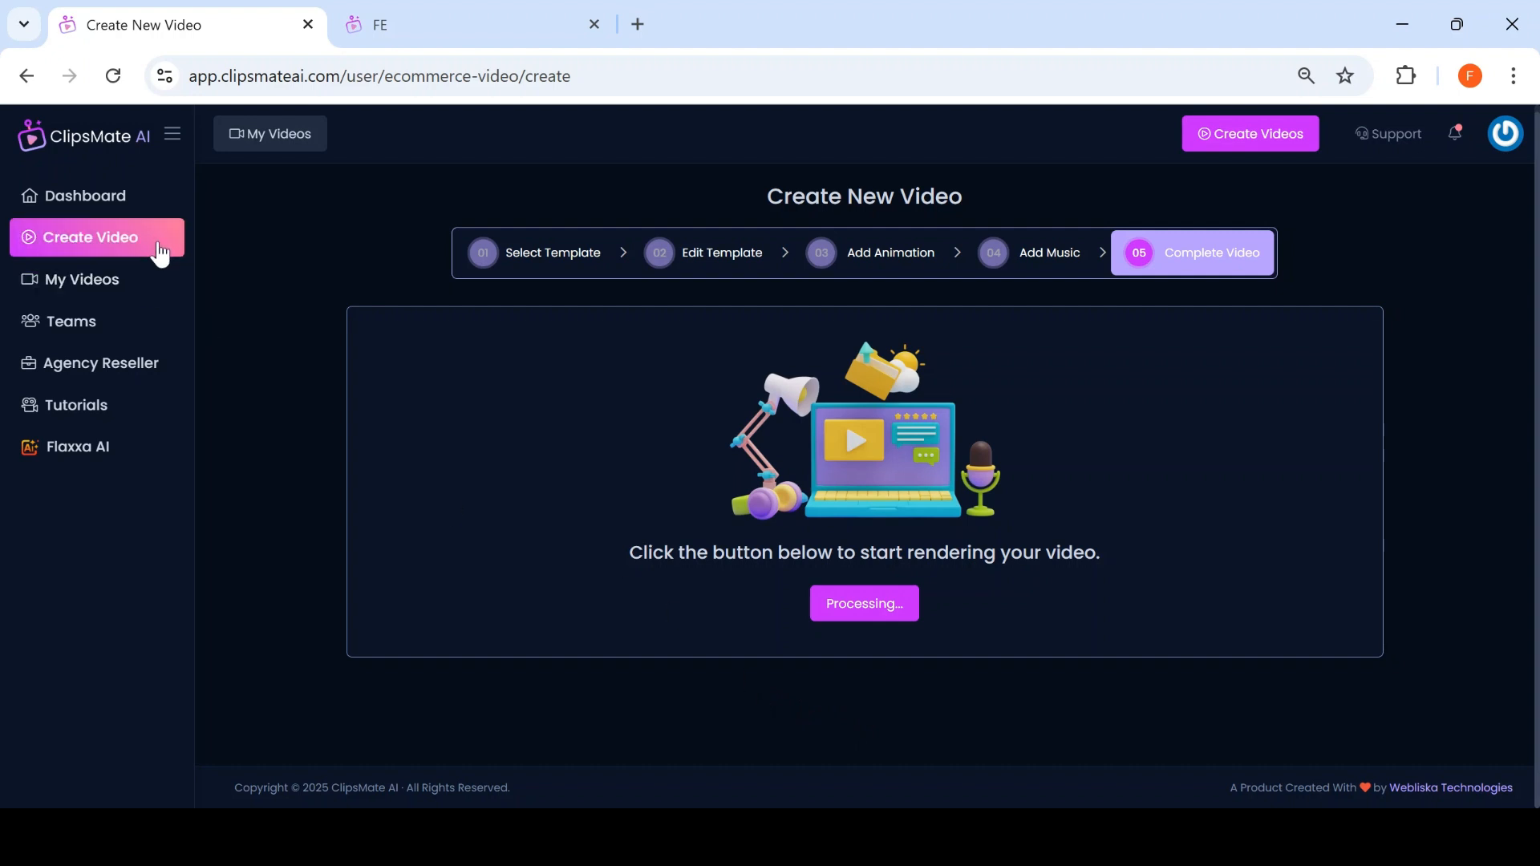
Step: Open My Videos in a separate browser tab and check on the rendered two-image video
middle_click(142, 287)
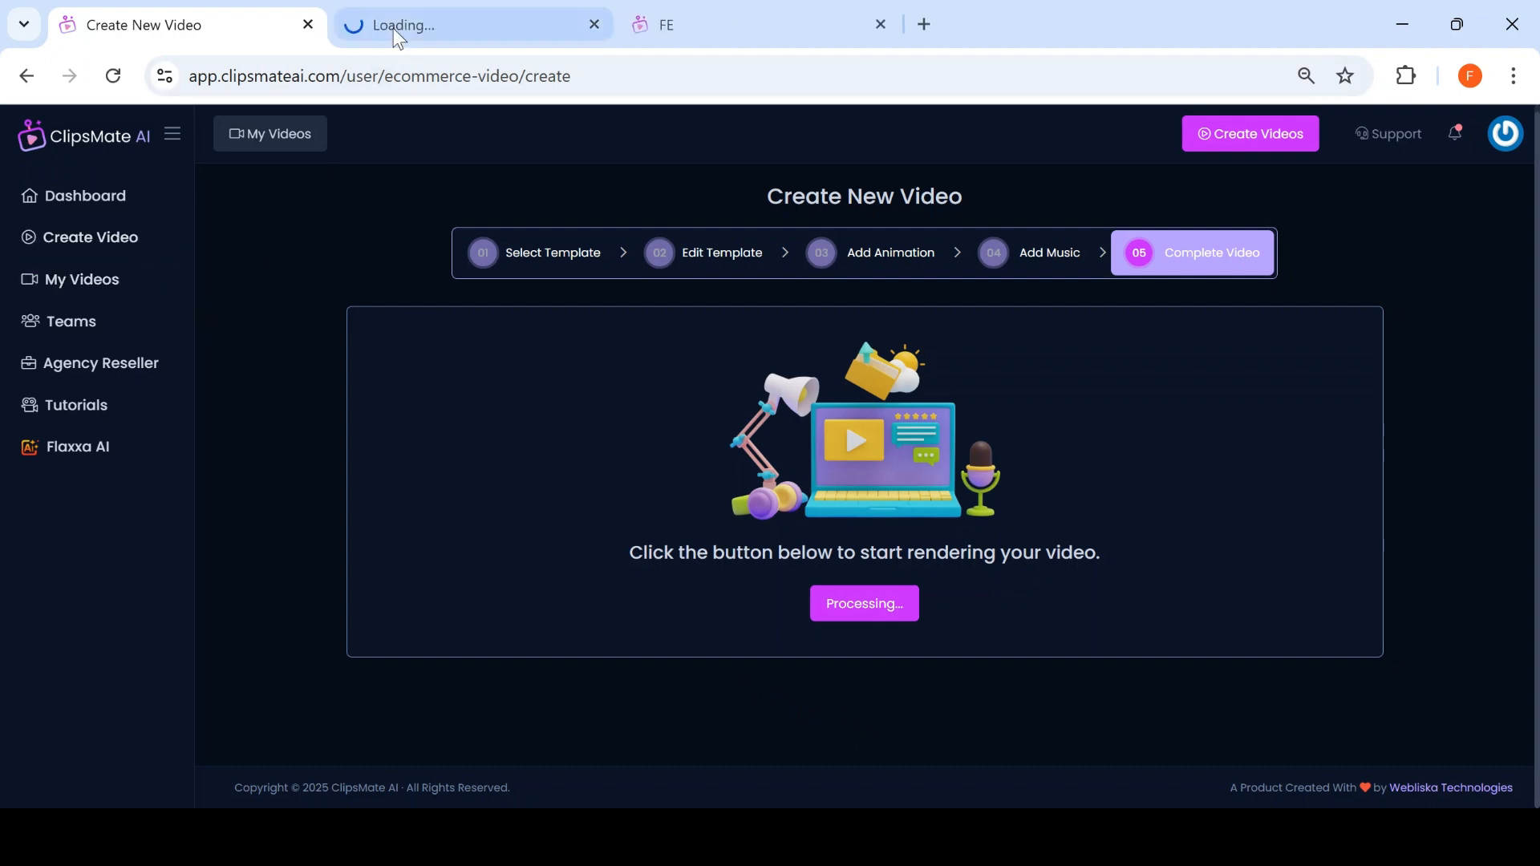
left_click(393, 29)
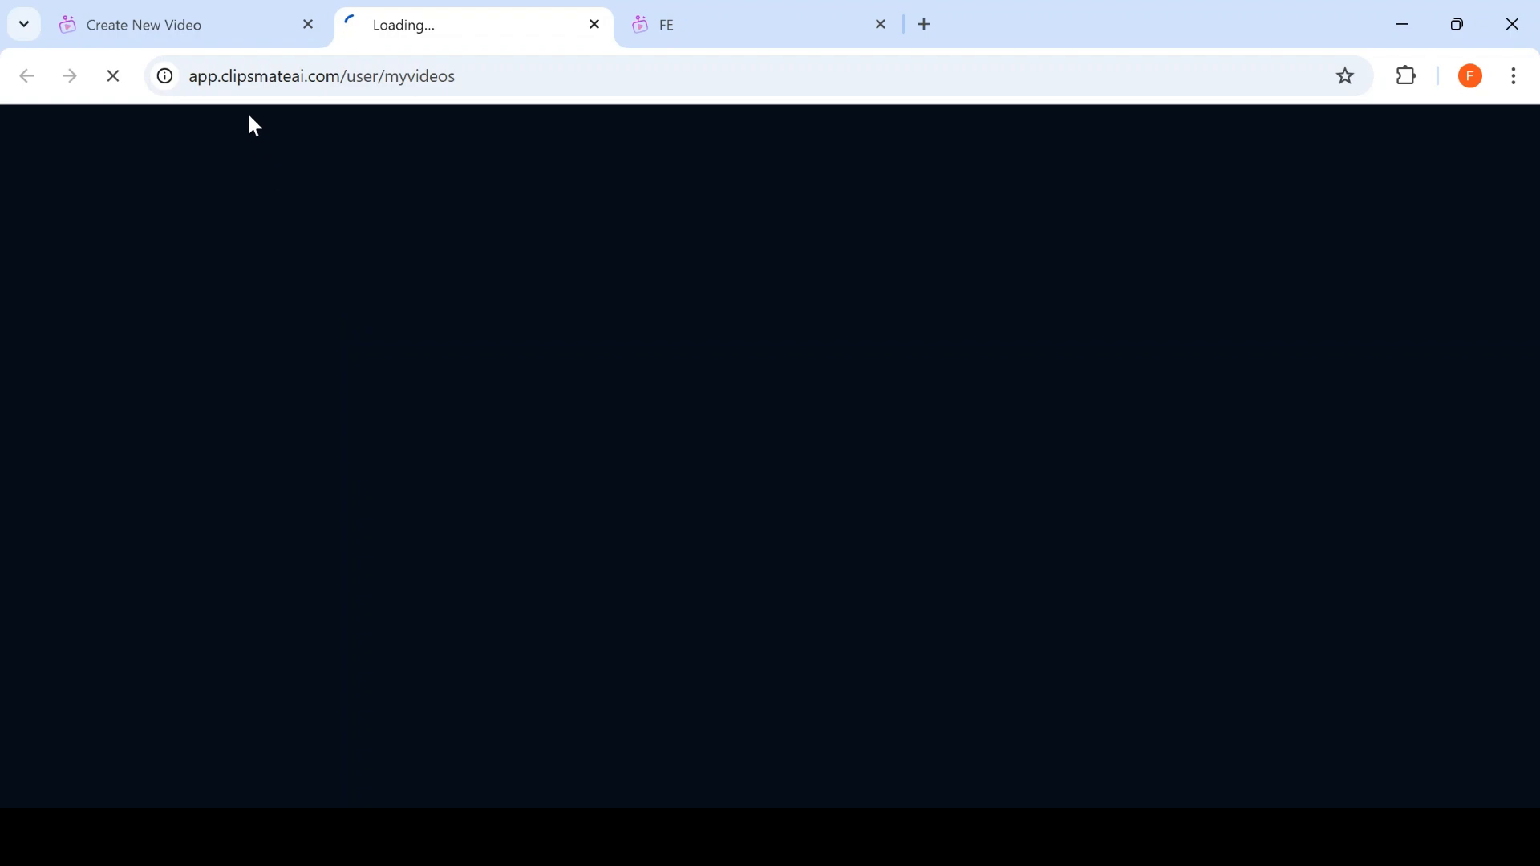
left_click(214, 26)
left_click(449, 30)
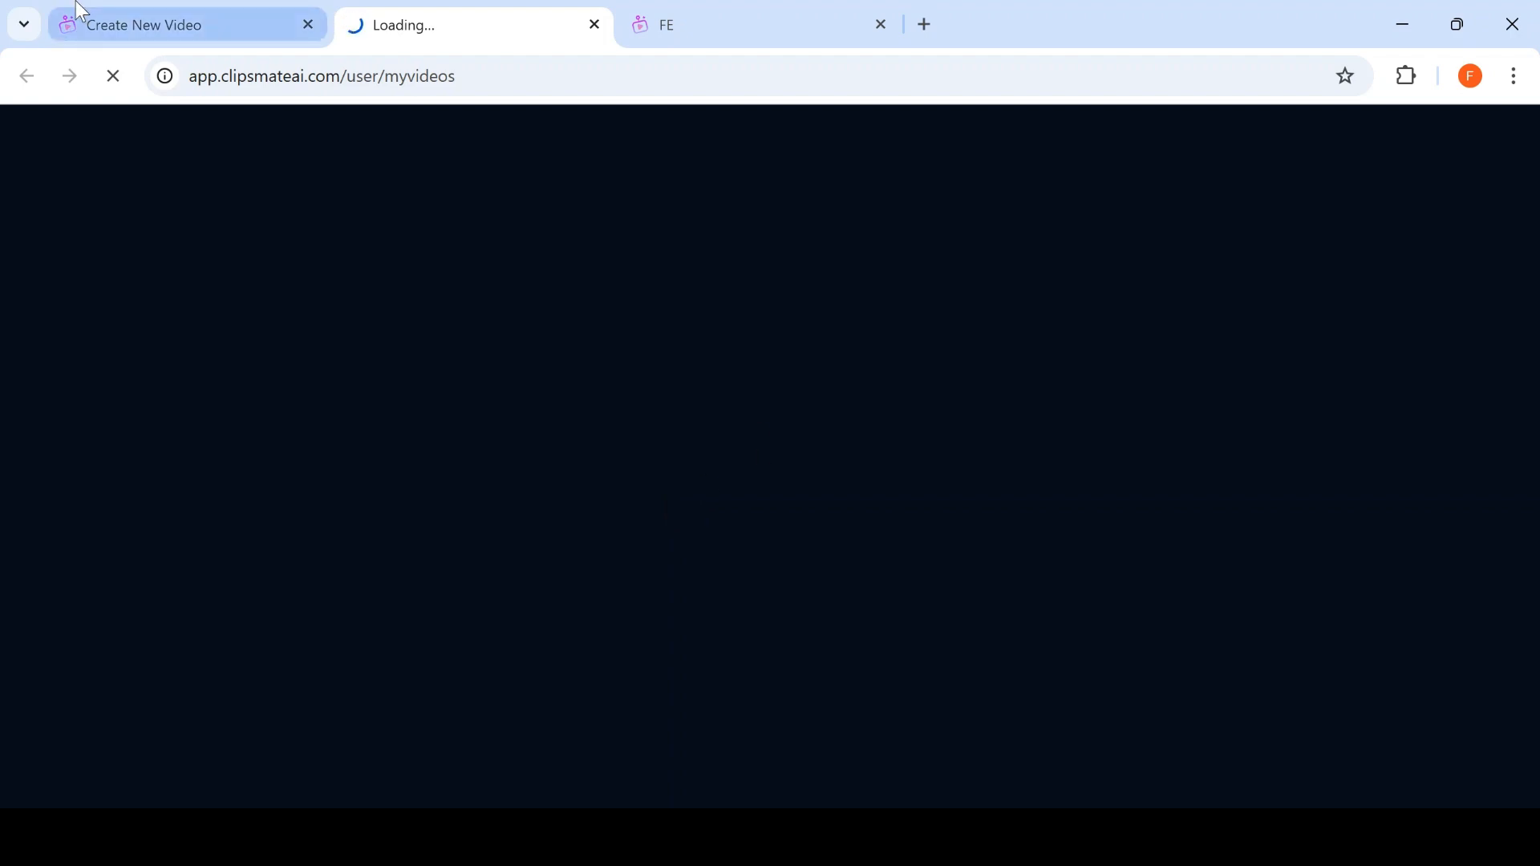
left_click(145, 25)
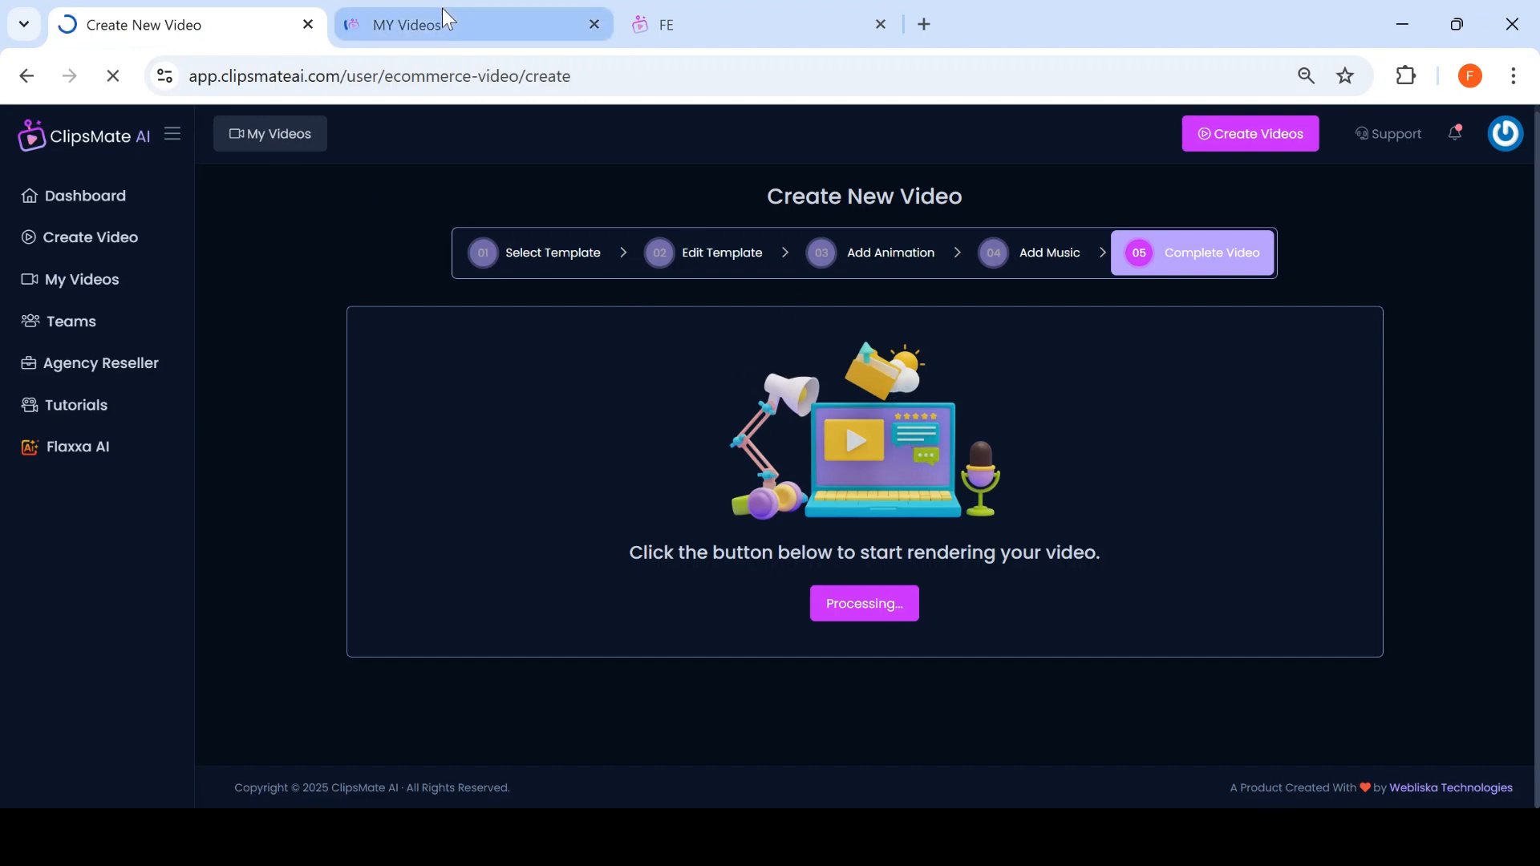
left_click(448, 17)
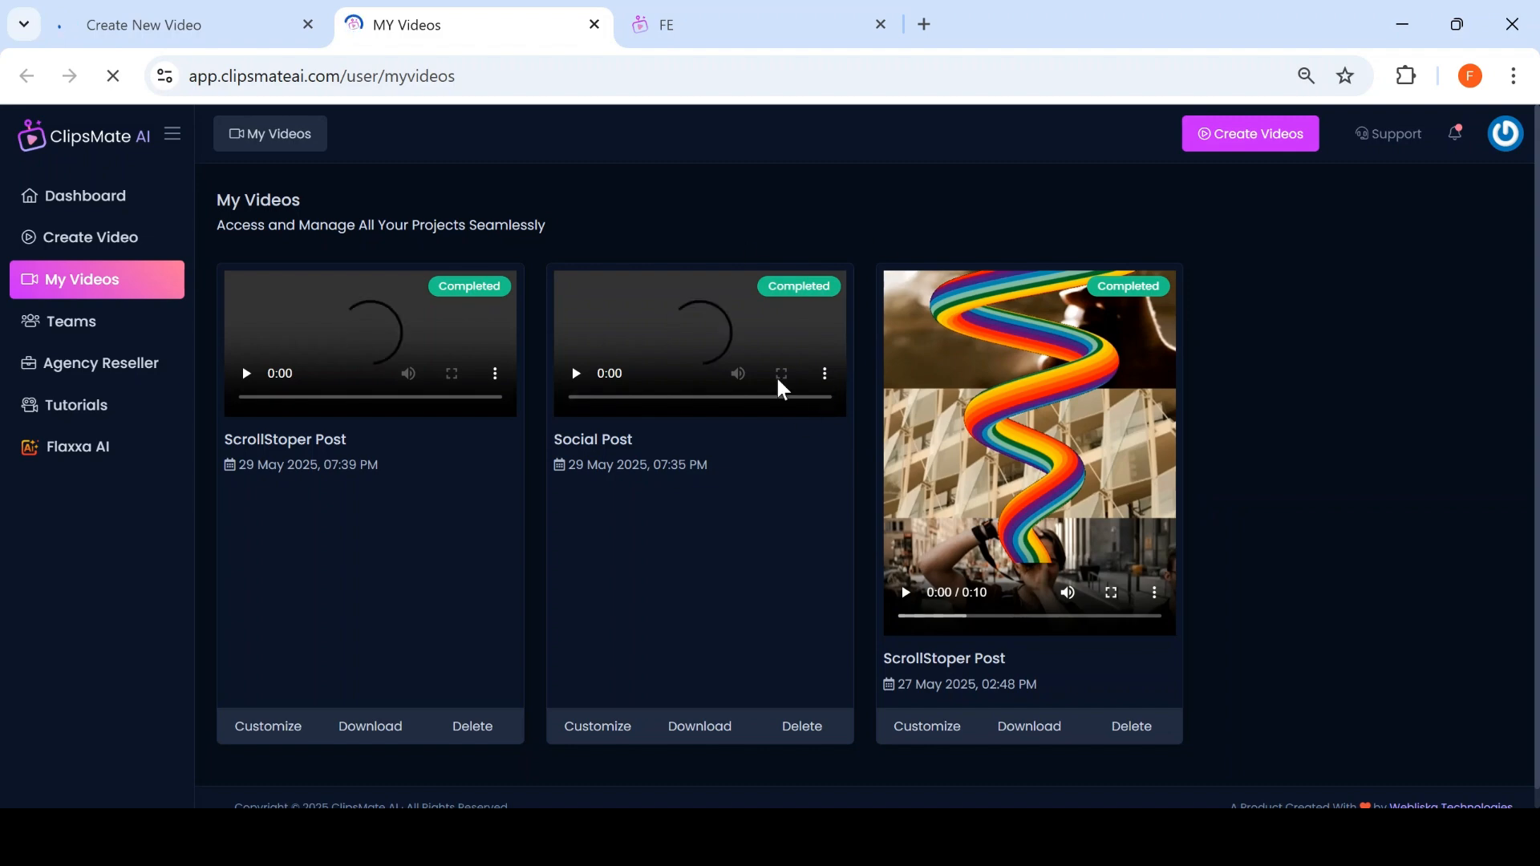
left_click(204, 30)
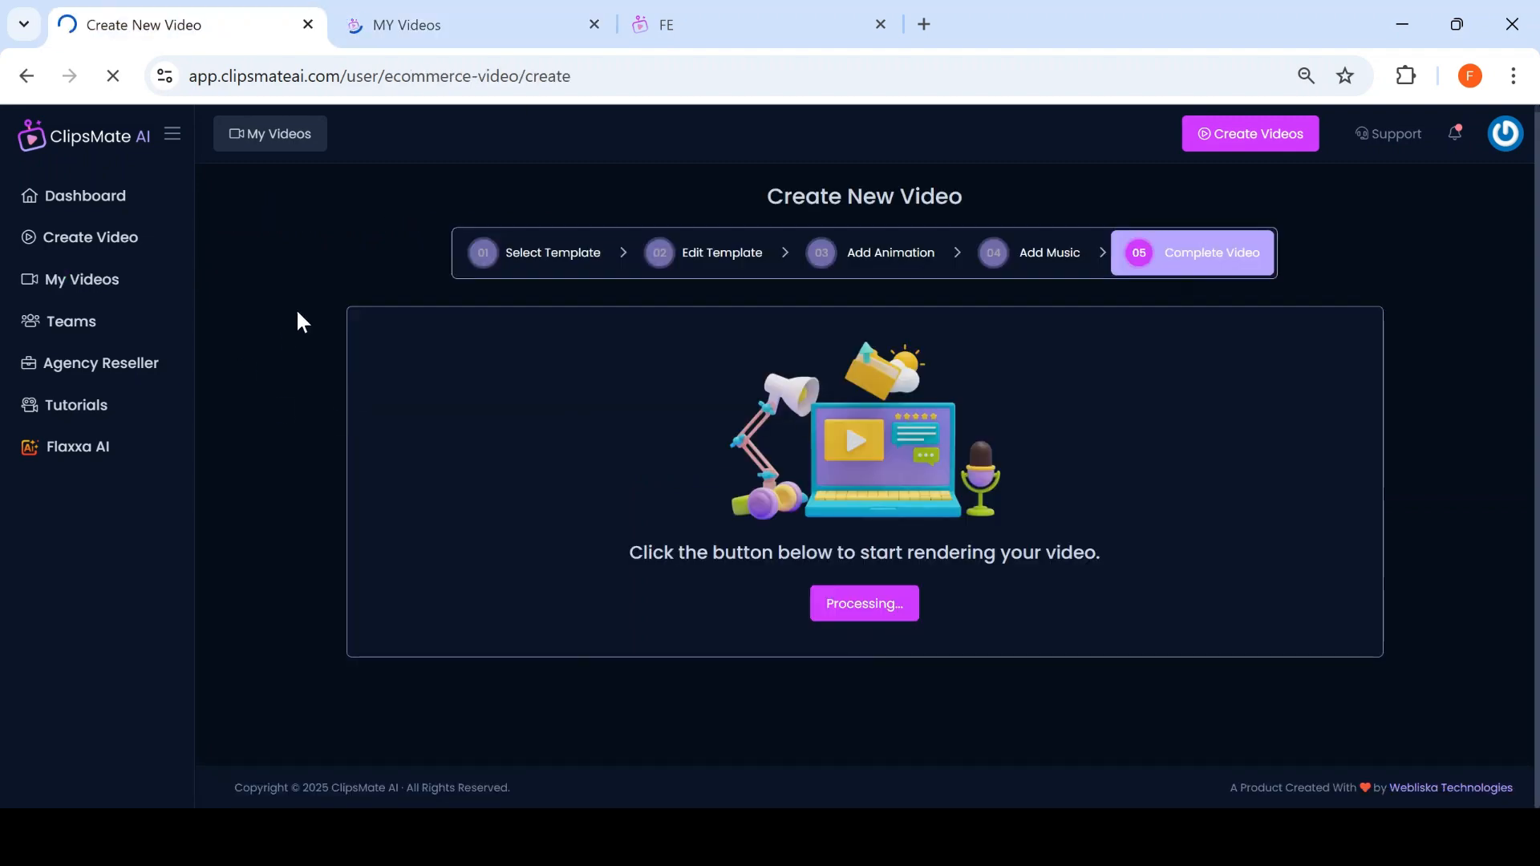
left_click(475, 11)
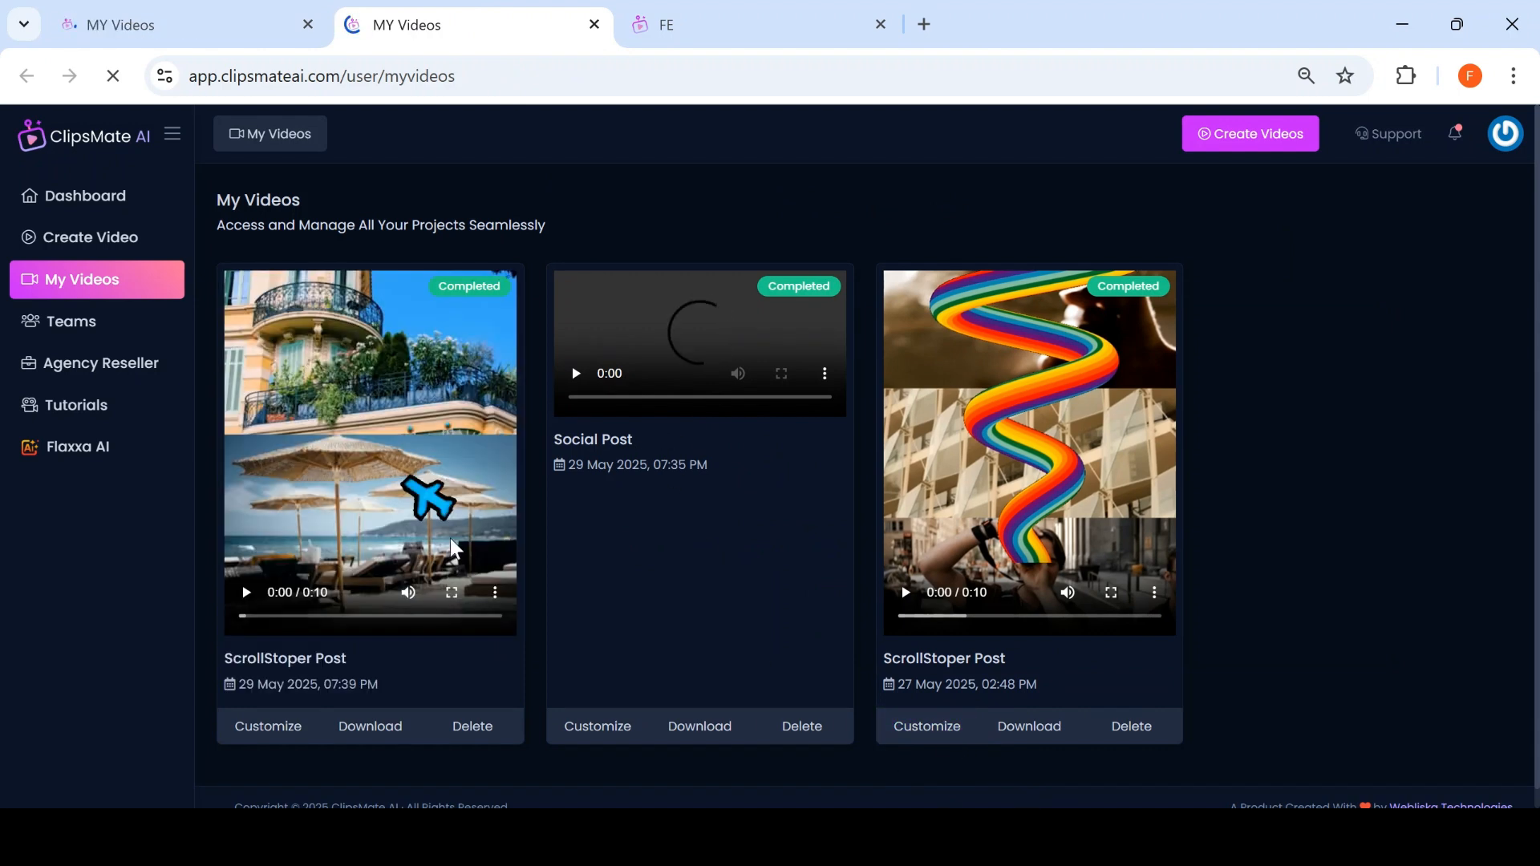
Step: Play the newest ScrollStoper Post, view the Social Post in full screen, and pause the ScrollStoper Post
left_click(247, 593)
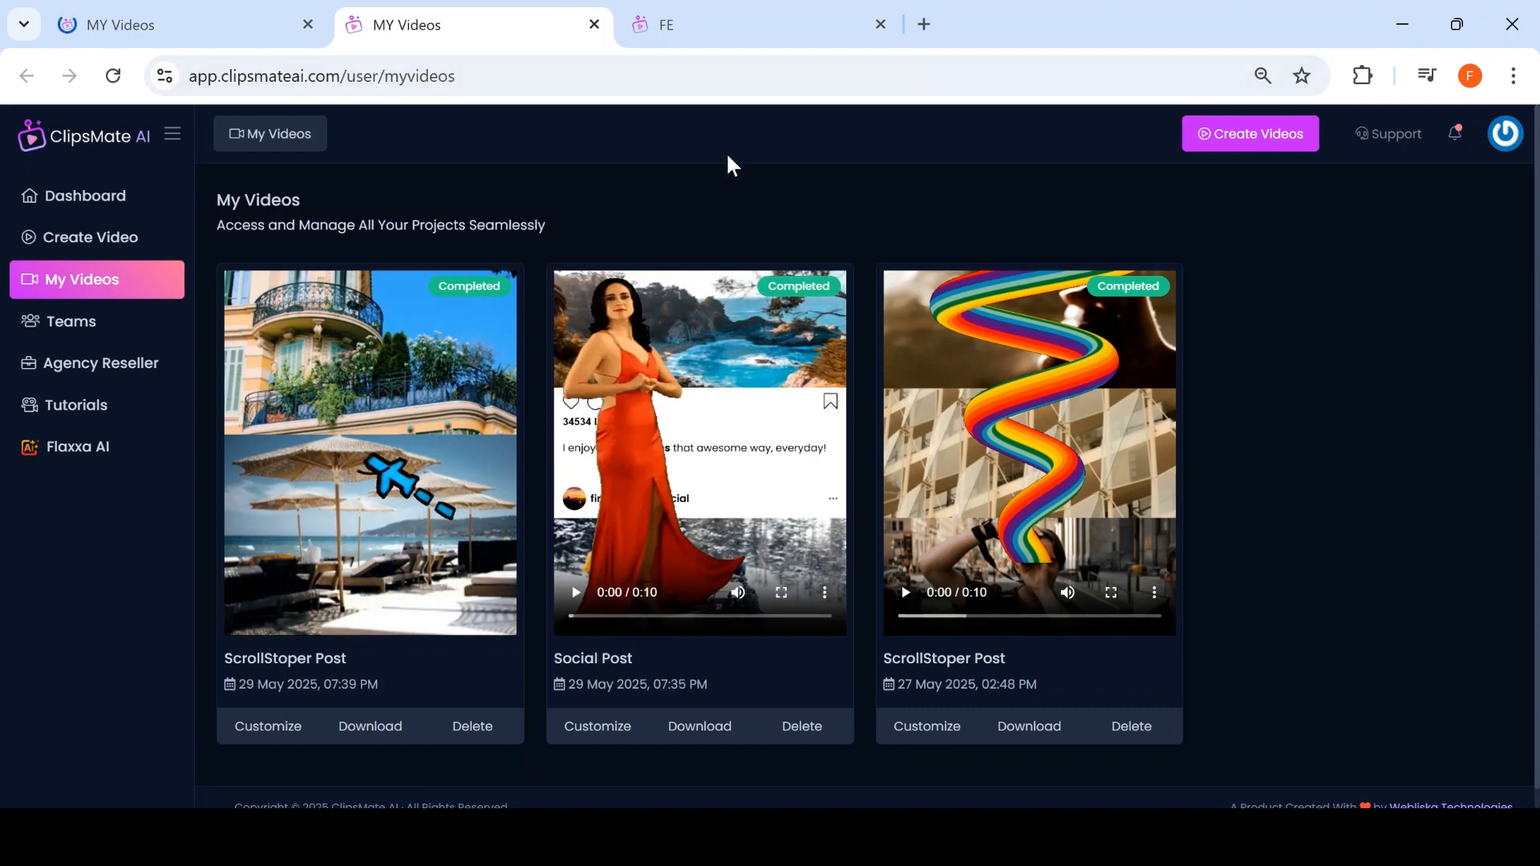
left_click(216, 22)
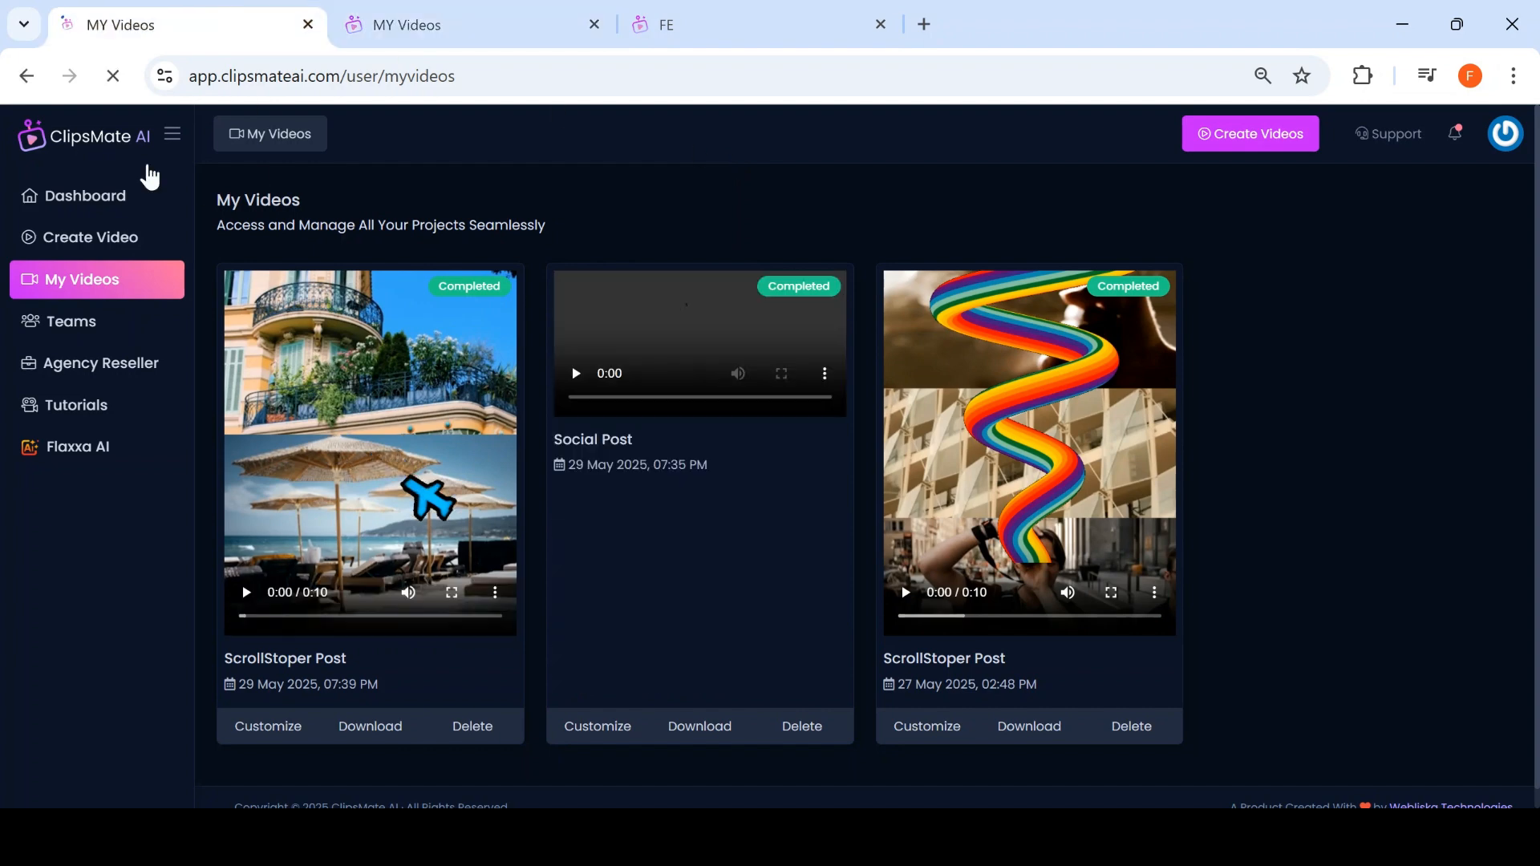
key("ctrl+Tab")
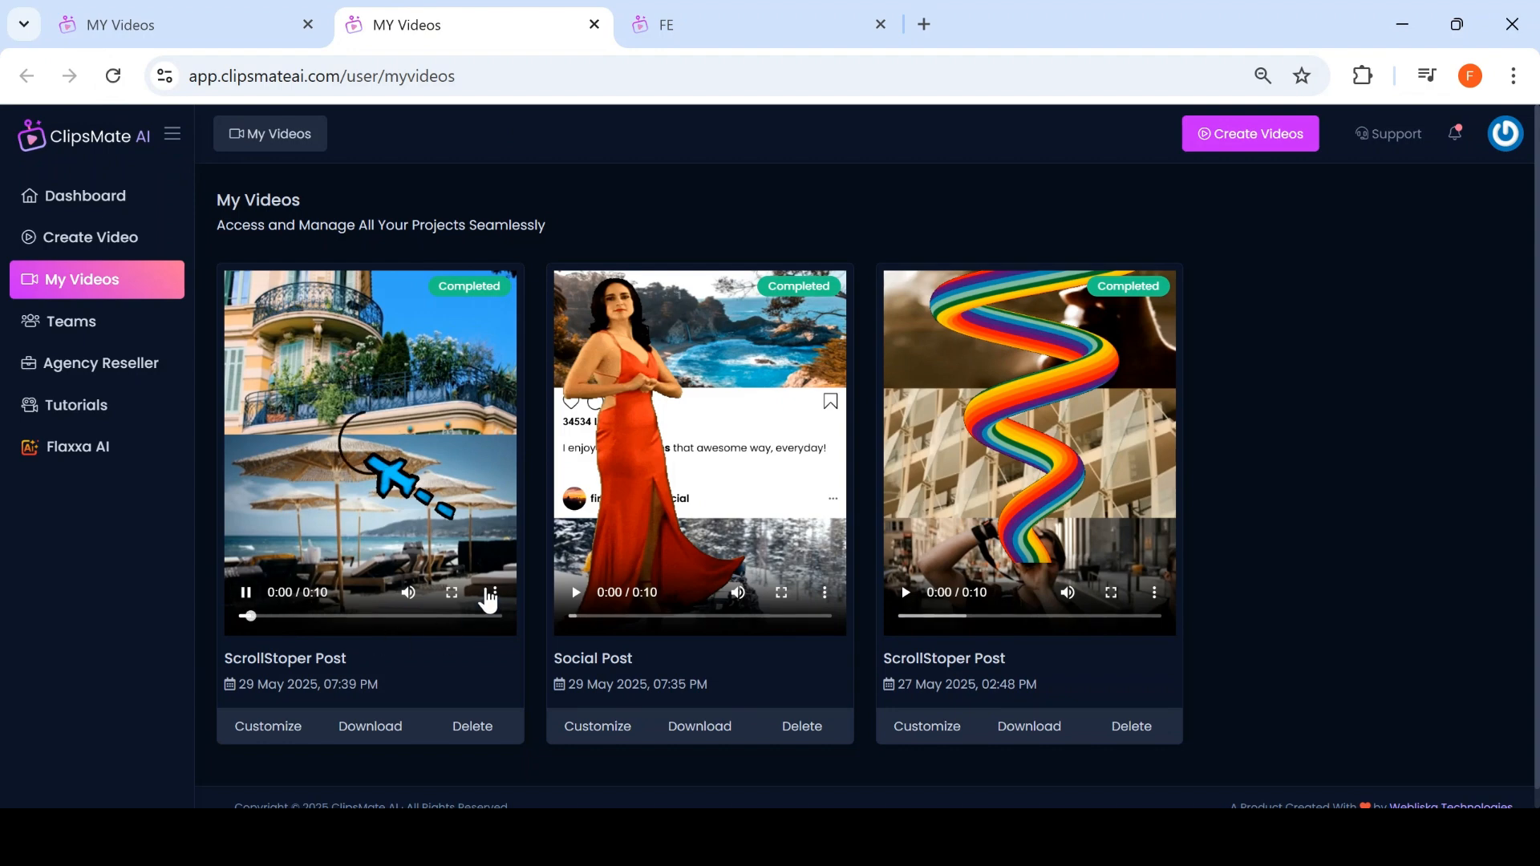
left_click(591, 595)
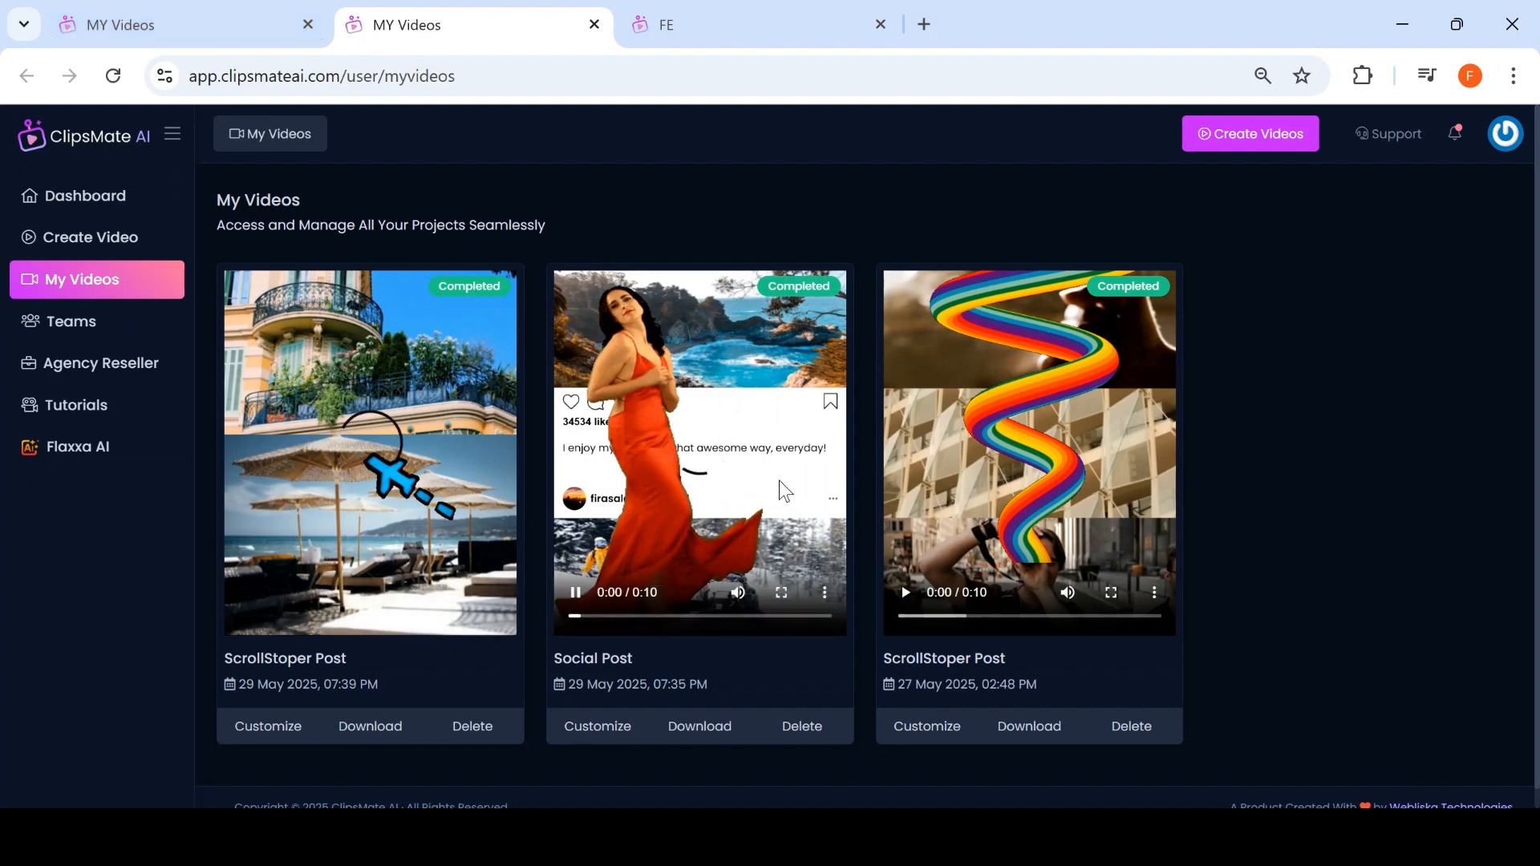
left_click(783, 592)
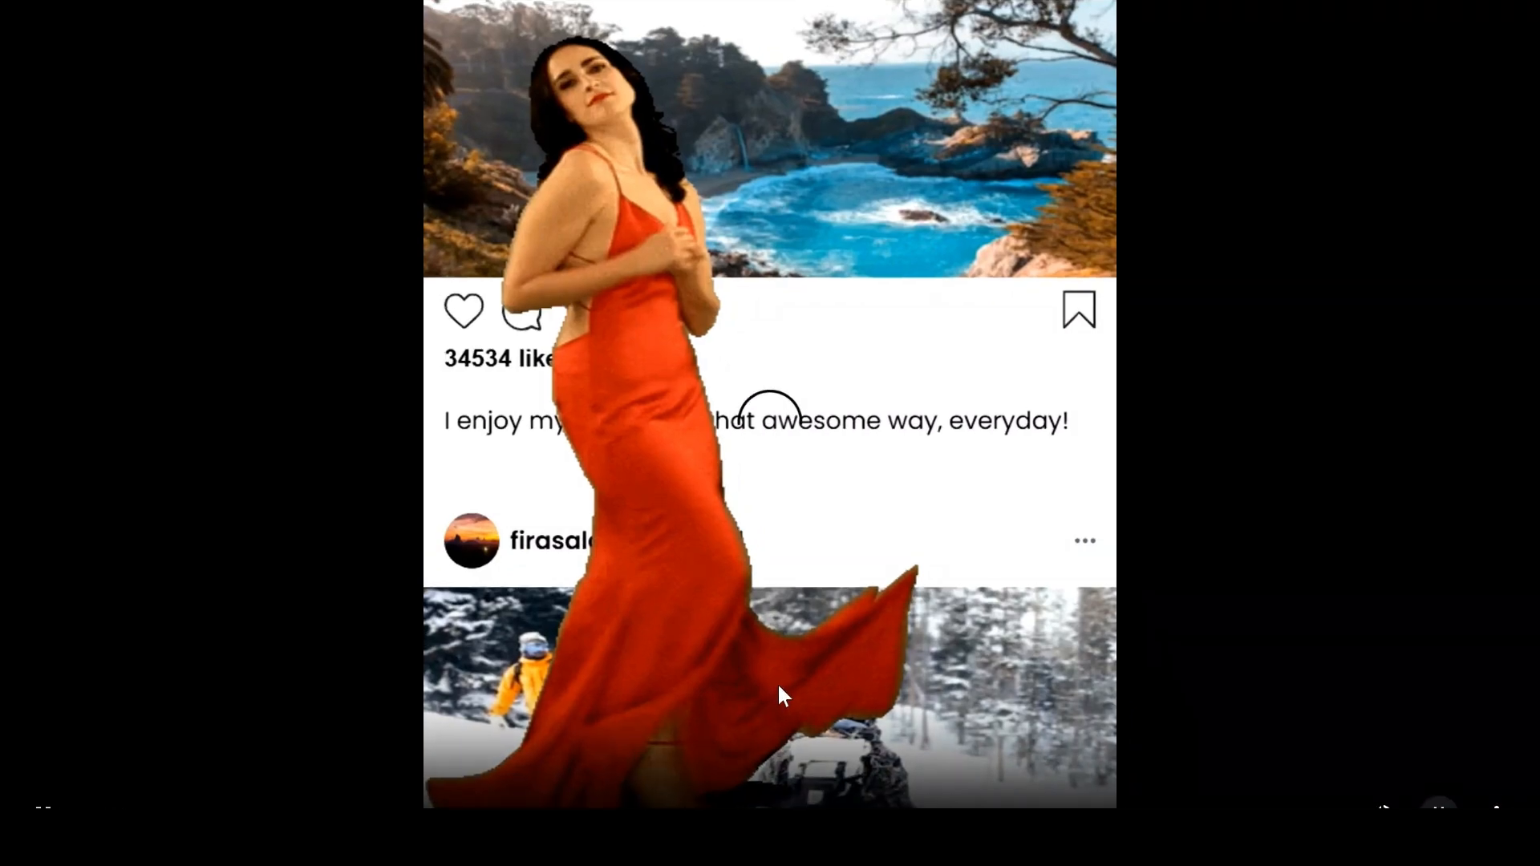
key("Escape")
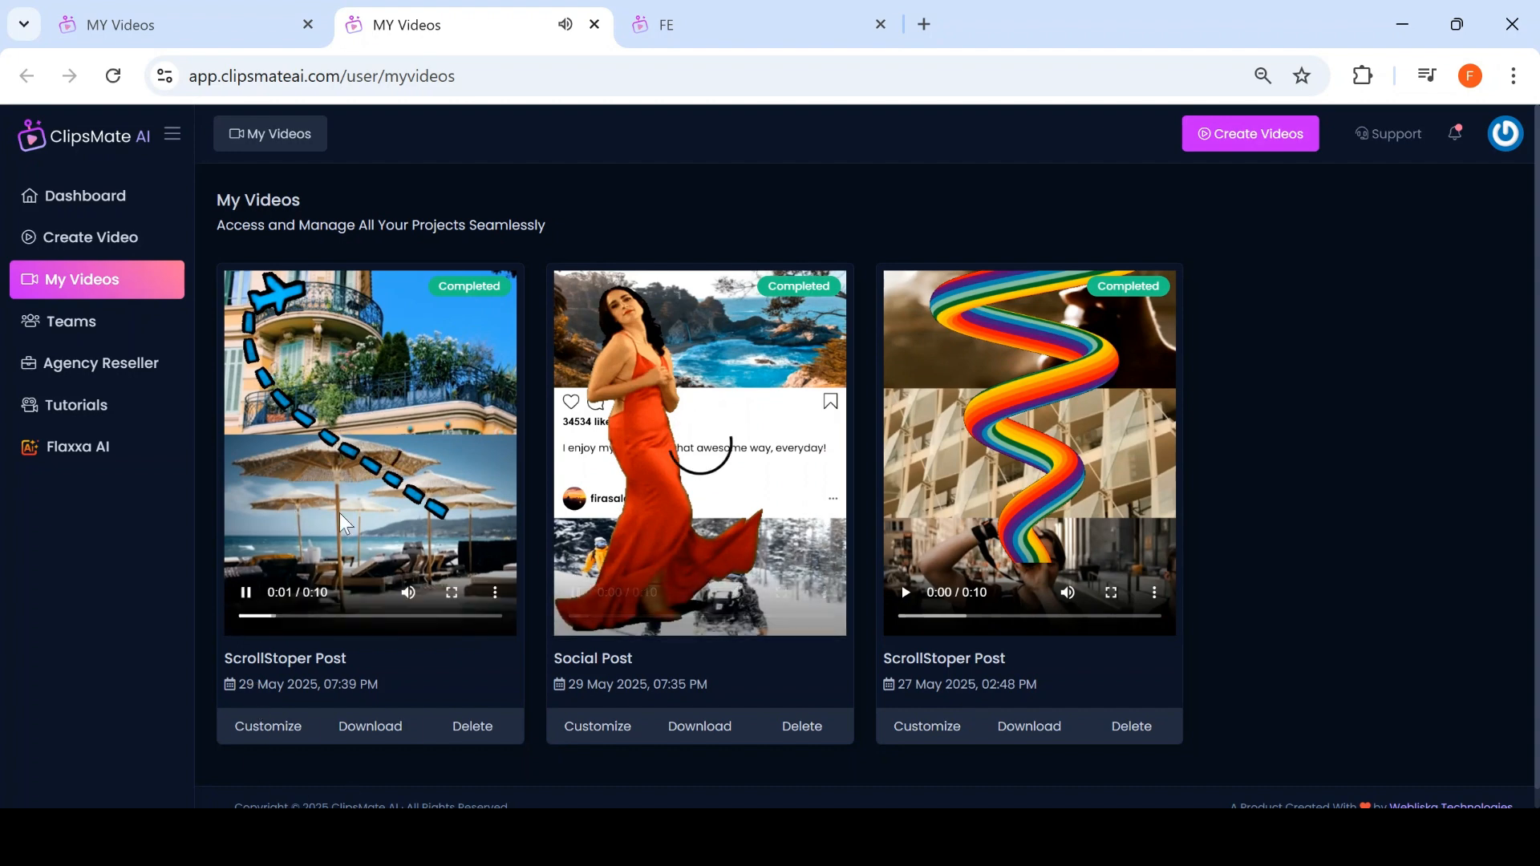
left_click(246, 592)
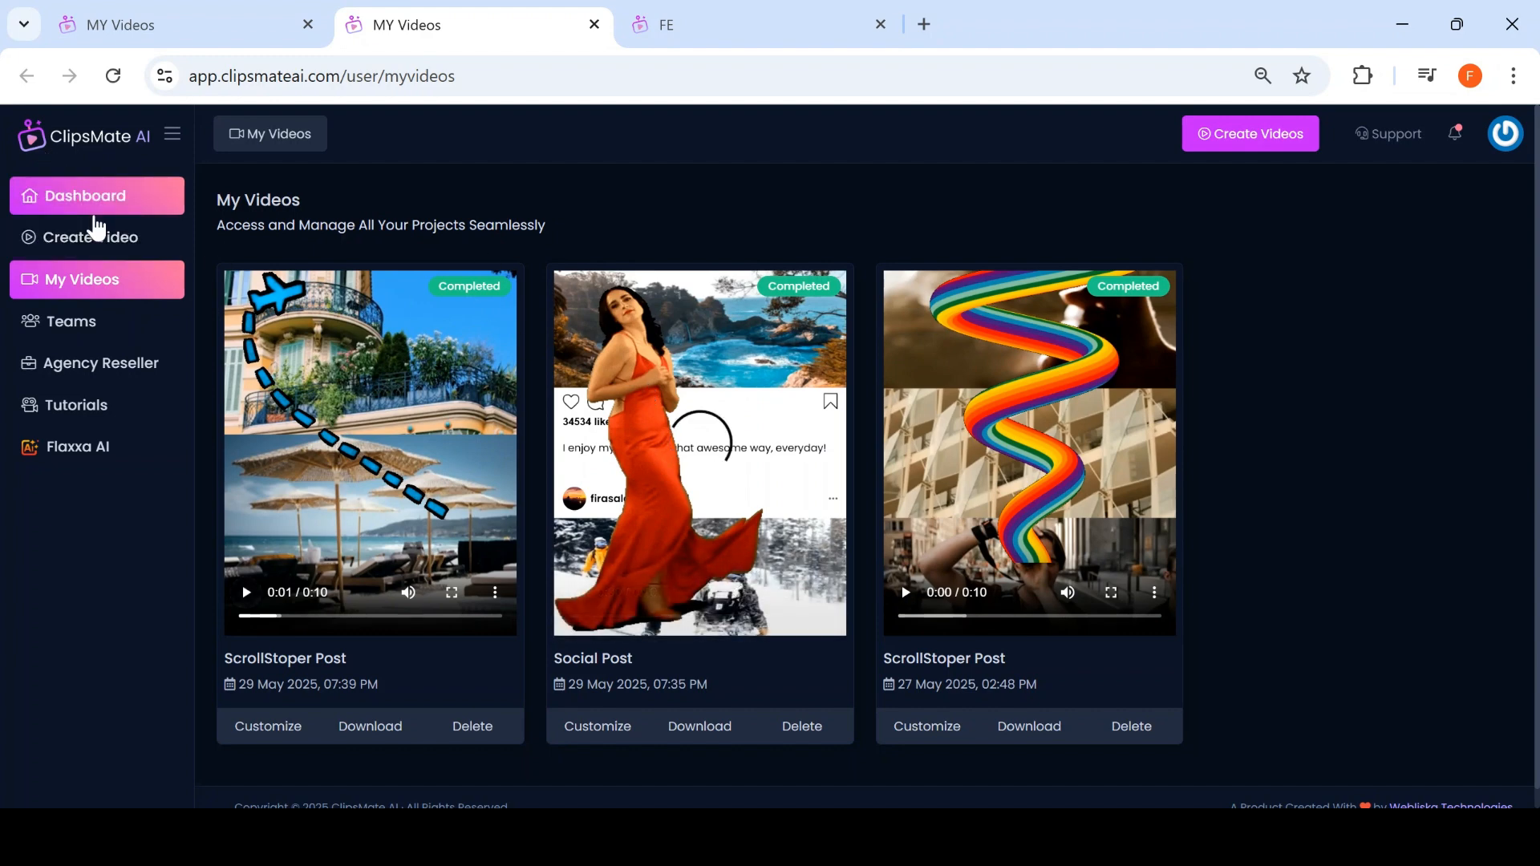
Step: Start a new Story & Reels video and fill its template with the cropped photo of a sunset over a beach
left_click(105, 238)
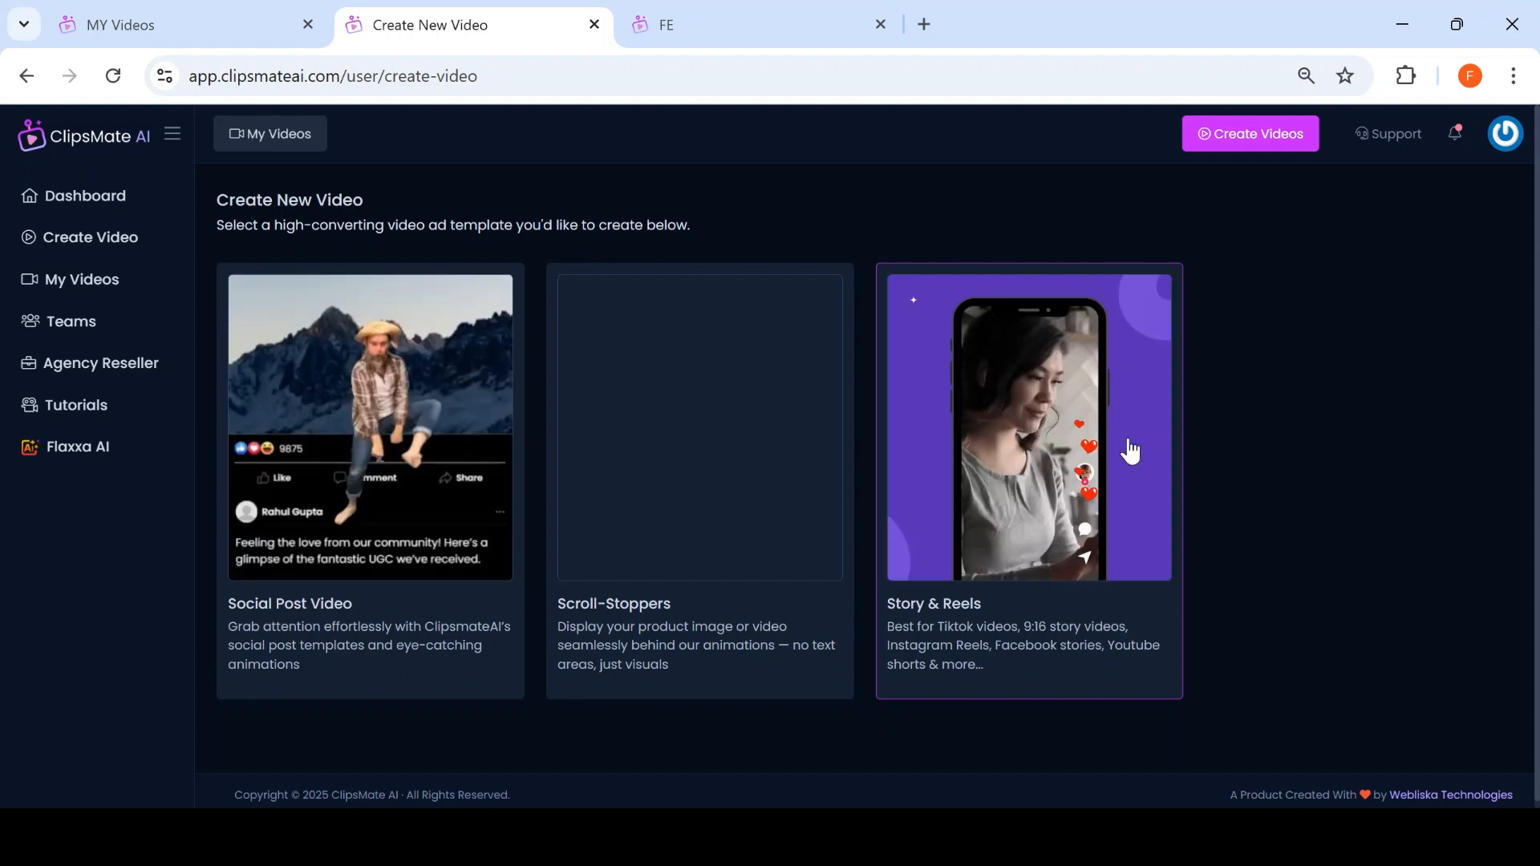
left_click(1131, 451)
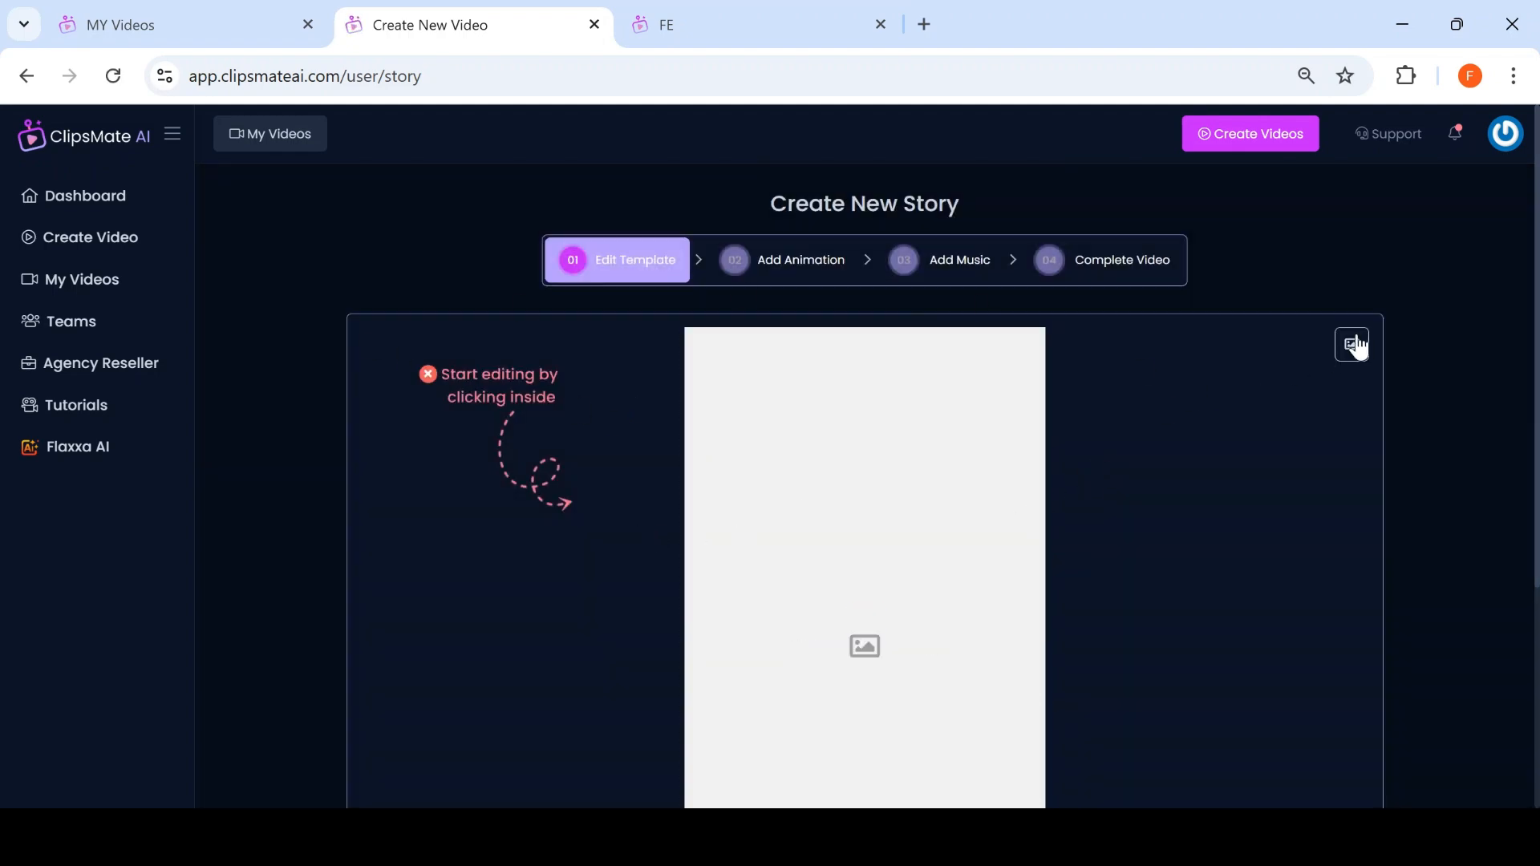
left_click(1354, 347)
scroll(970, 432, "down", 5)
scroll(973, 438, "up", 3)
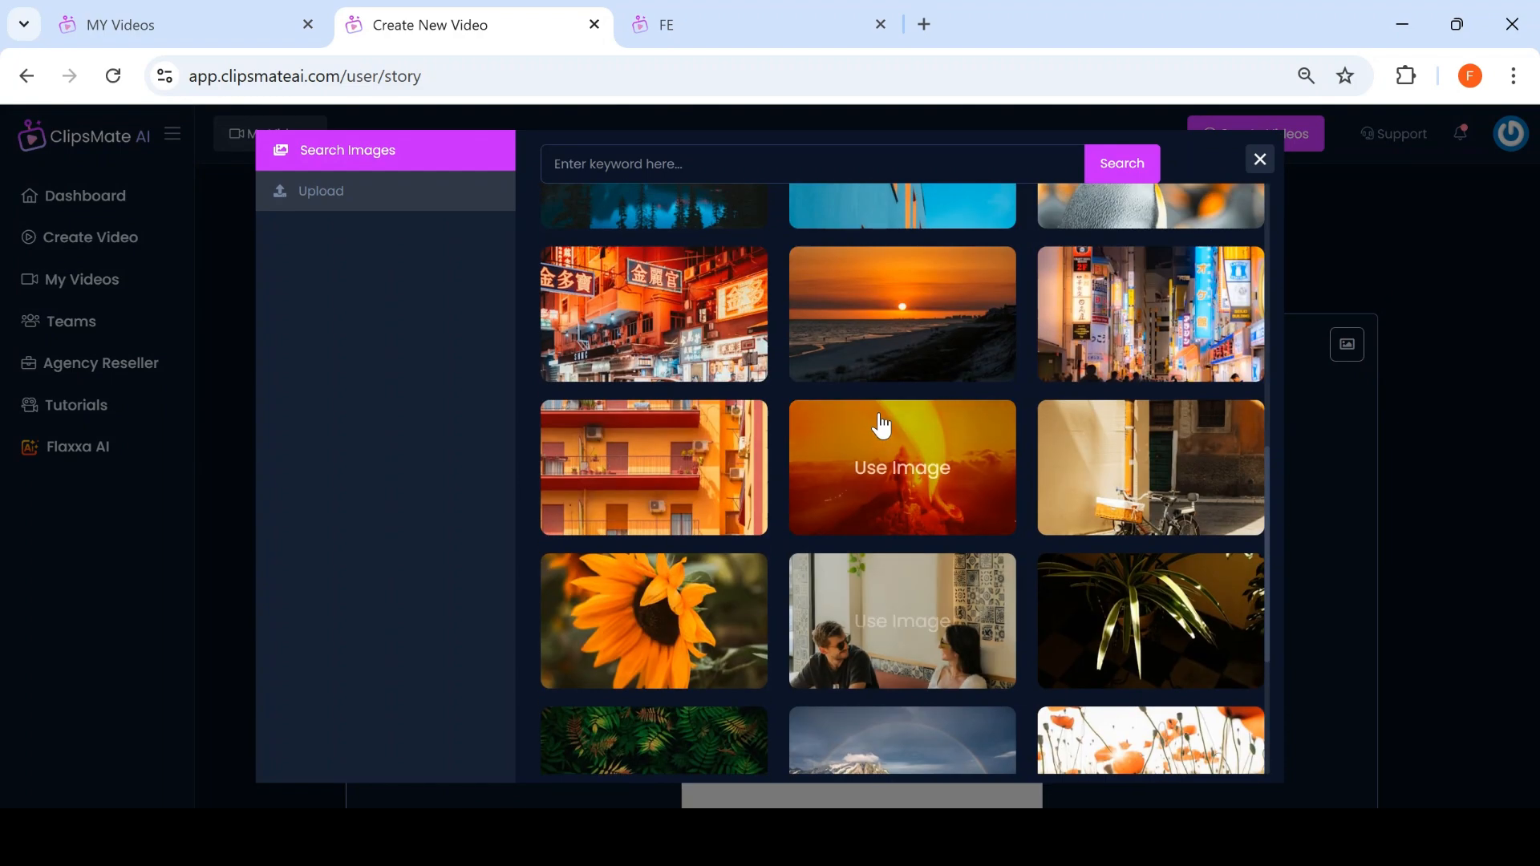
left_click(914, 326)
left_click_drag(932, 482, 927, 484)
left_click(1215, 664)
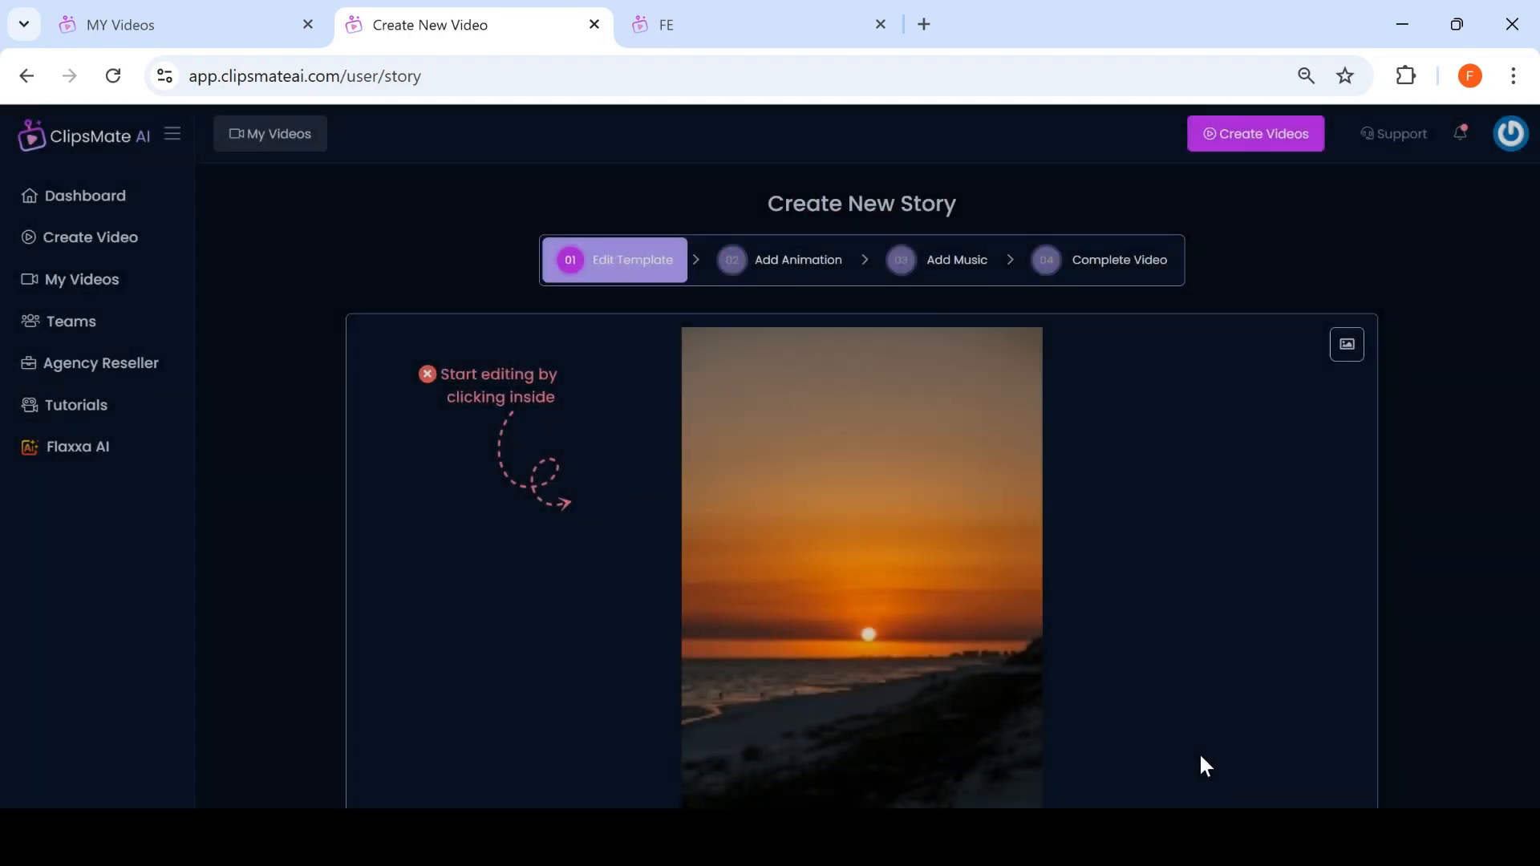
scroll(1147, 561, "down", 3)
scroll(1190, 587, "up", 3)
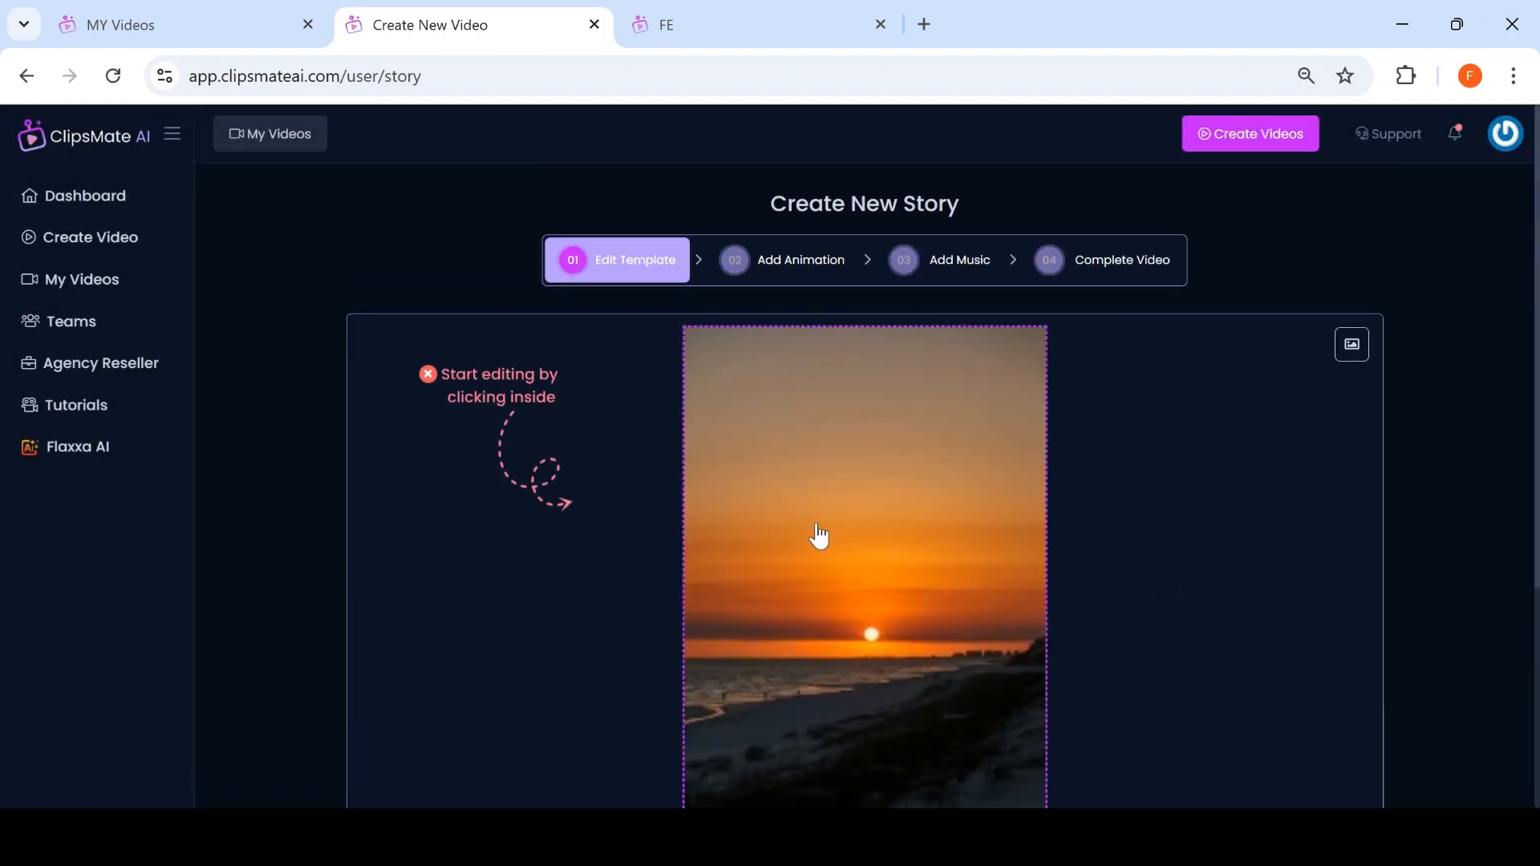
left_click(818, 534)
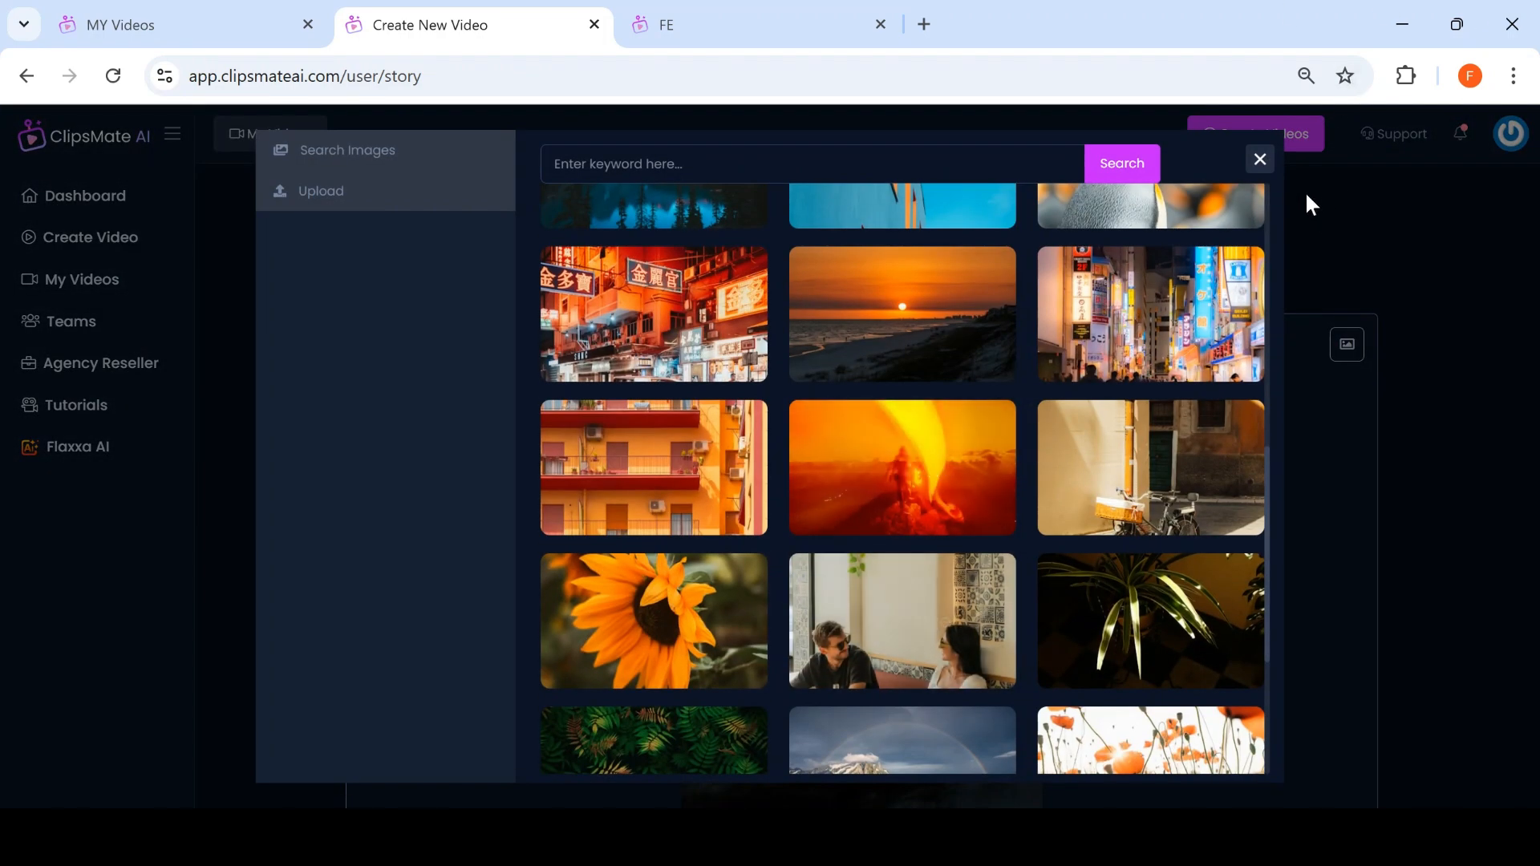
left_click(1266, 163)
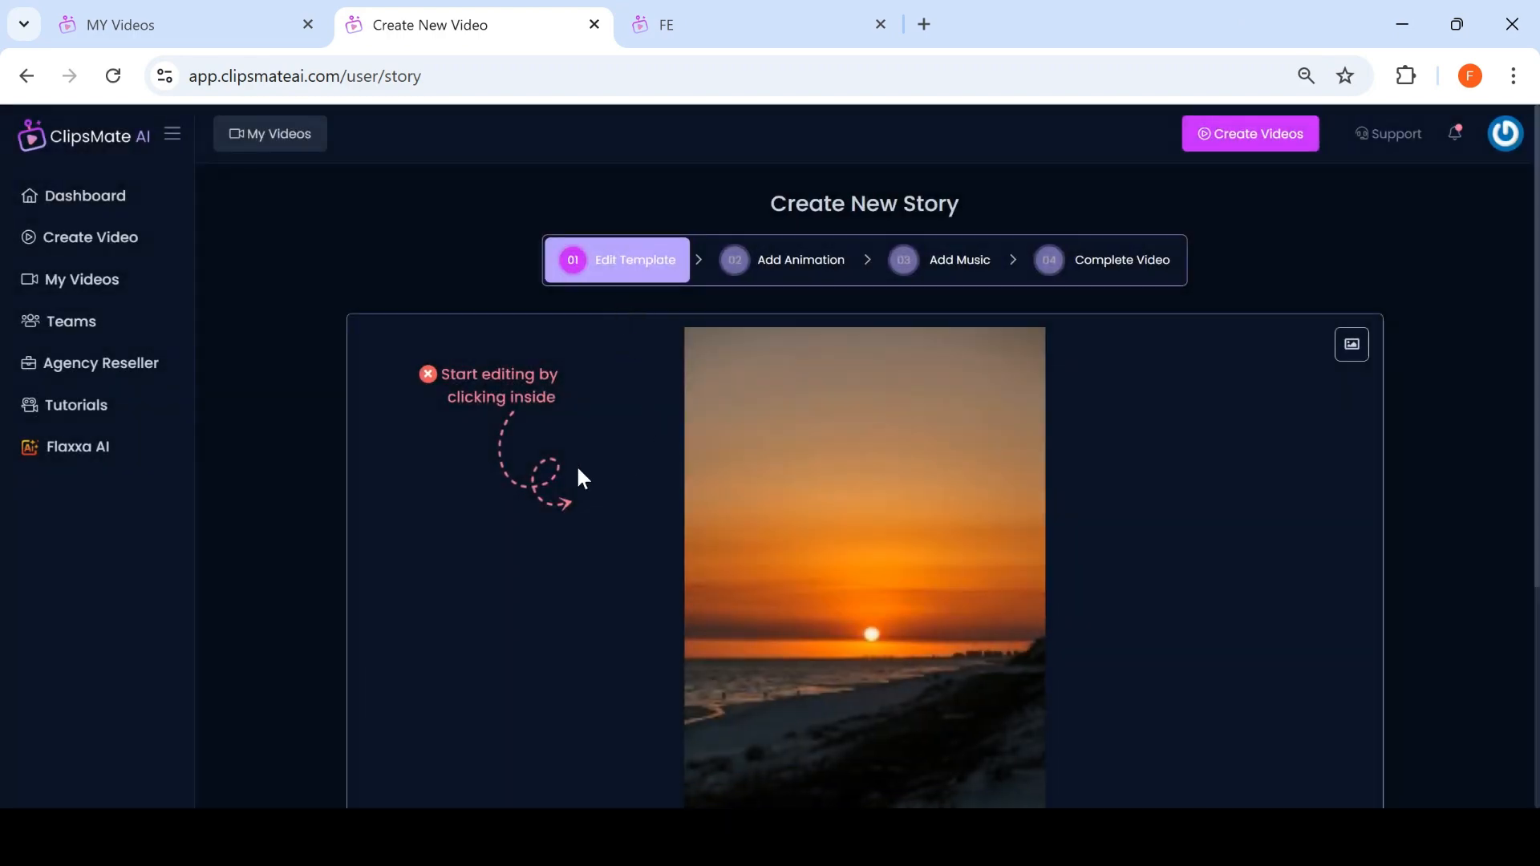
left_click(856, 492)
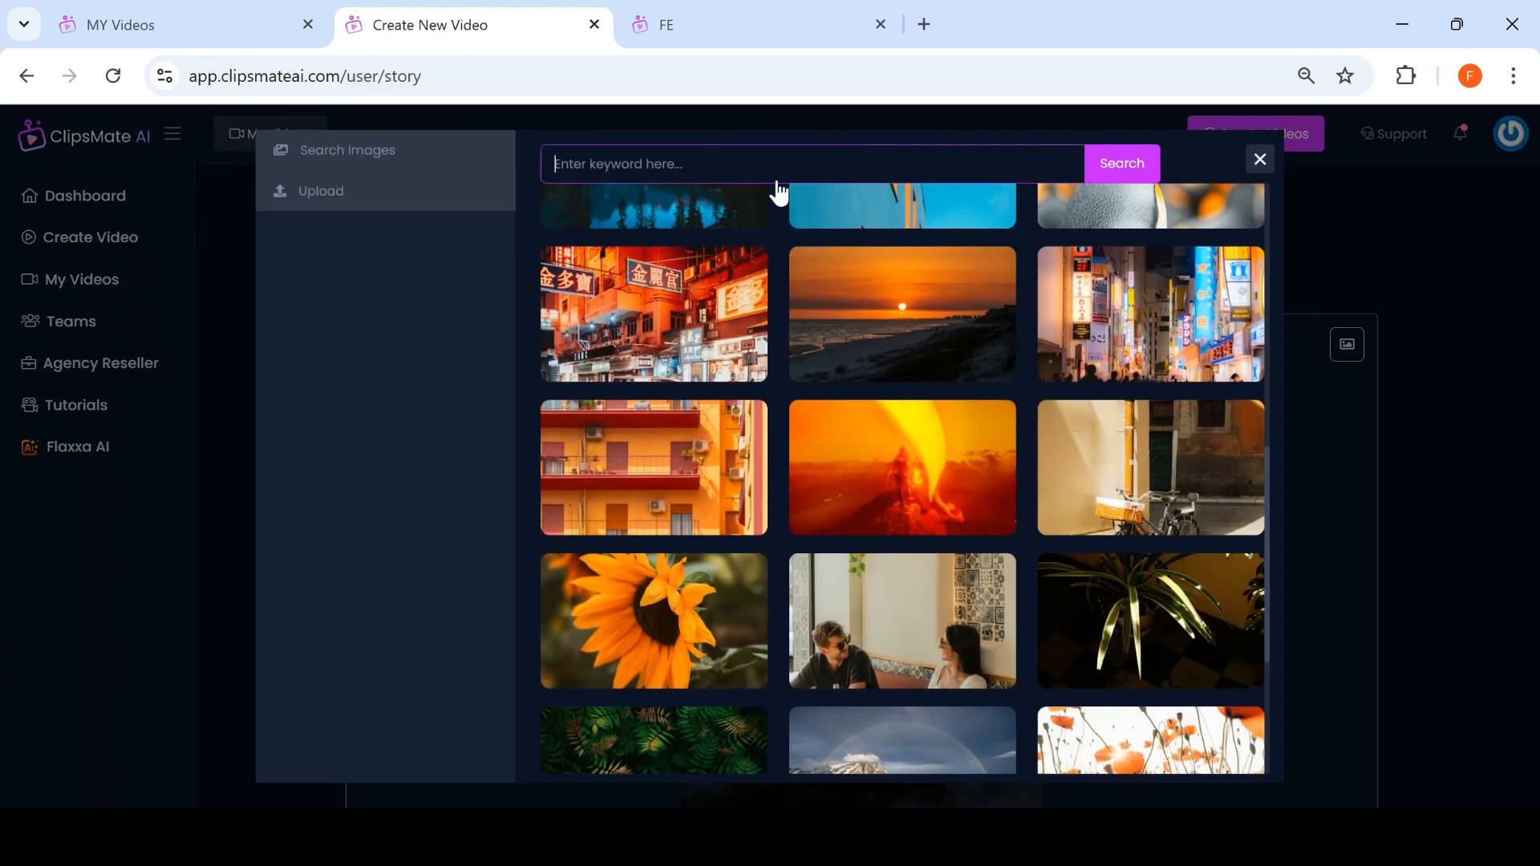
left_click(904, 373)
Step: Add the surfer 3D animation from the Trending category over the sunset photo and continue to the music selection
scroll(904, 377, "down", 4)
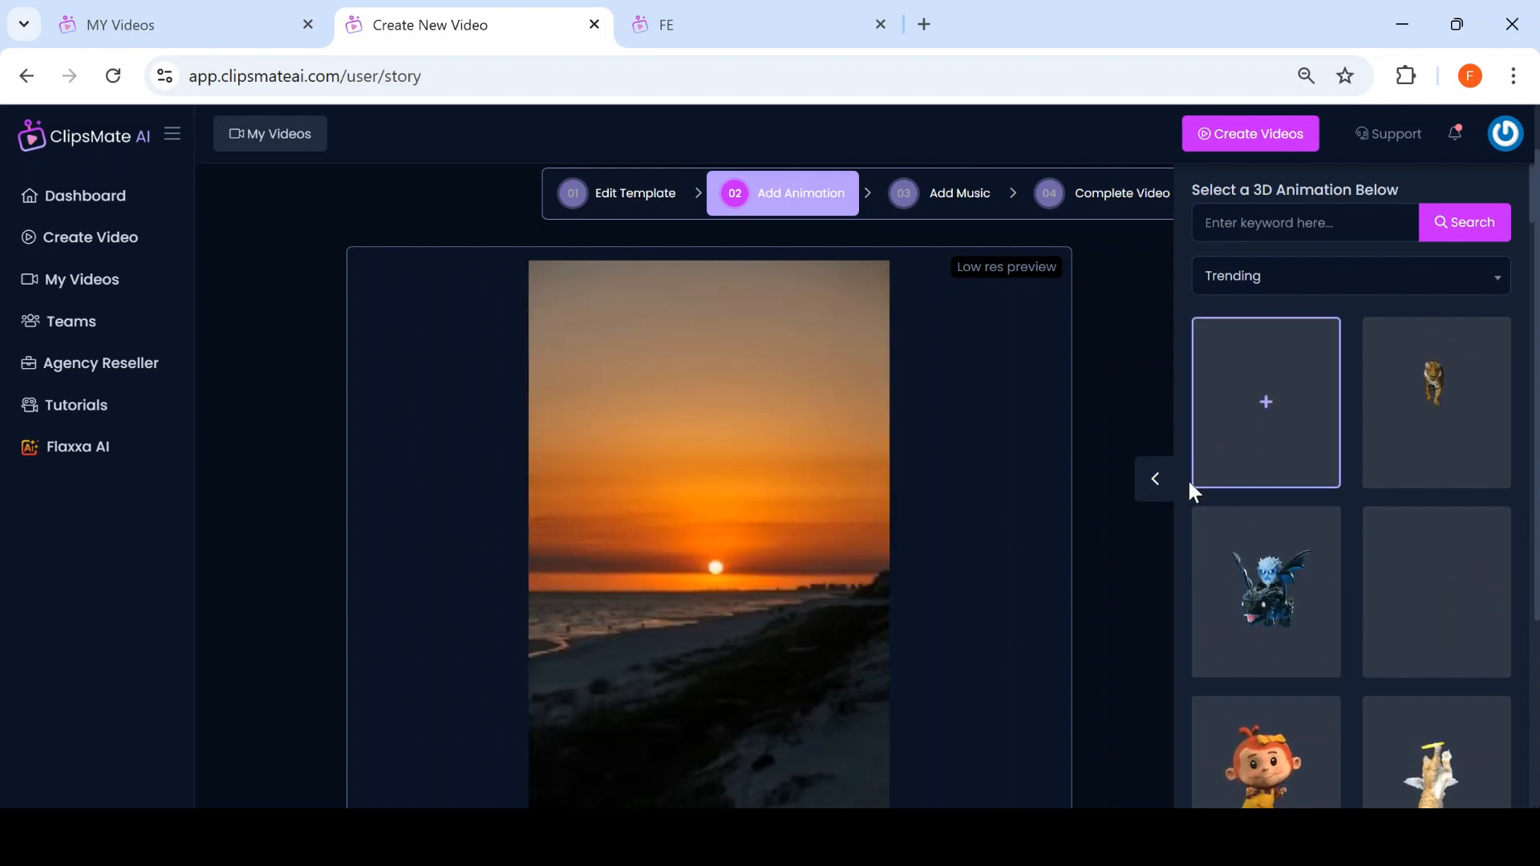
scroll(1195, 479, "down", 10)
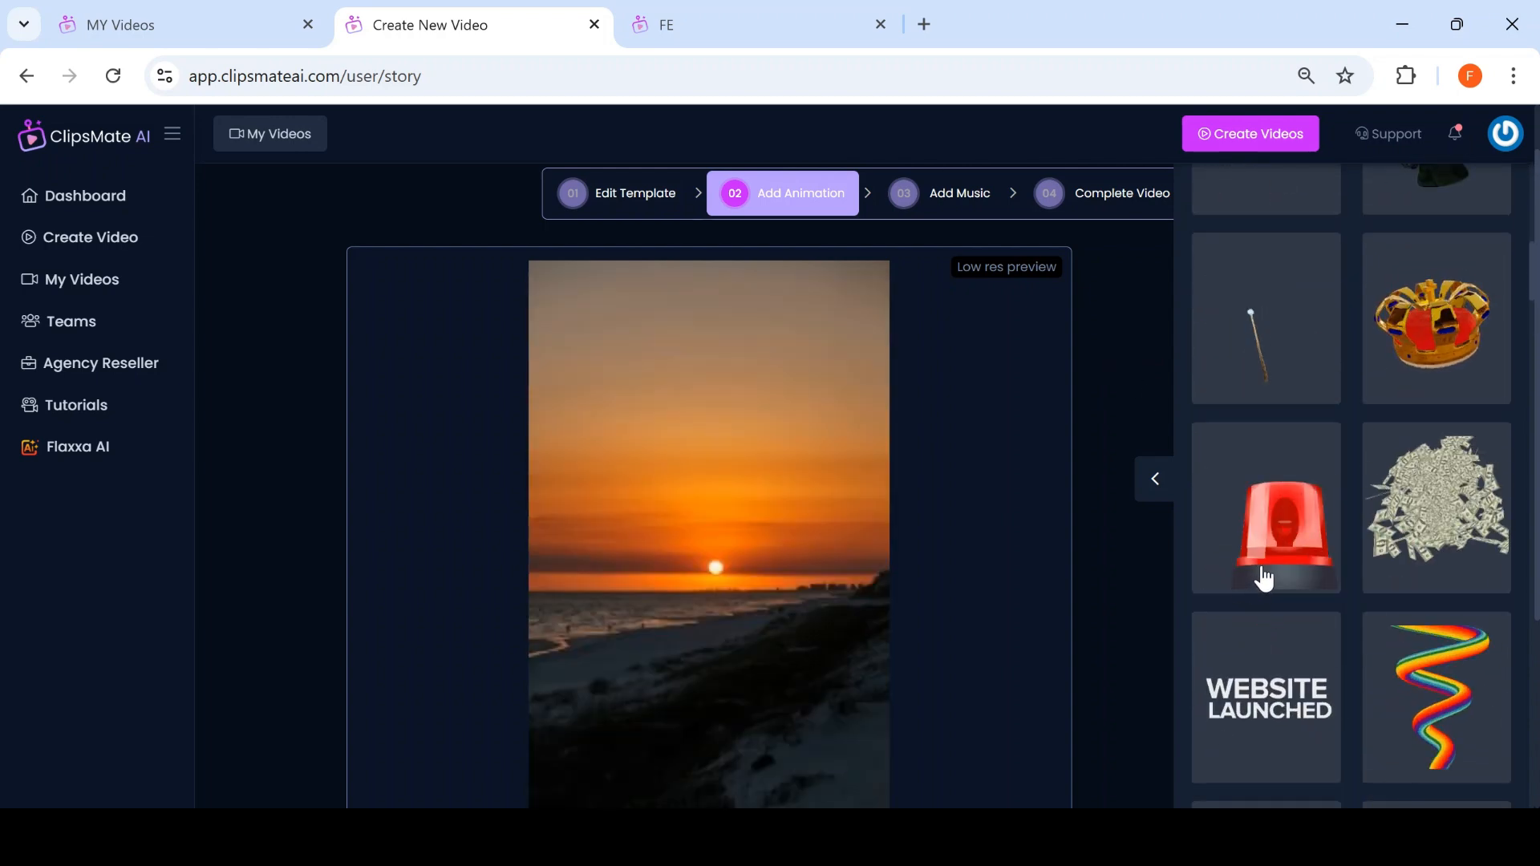
scroll(1259, 579, "down", 7)
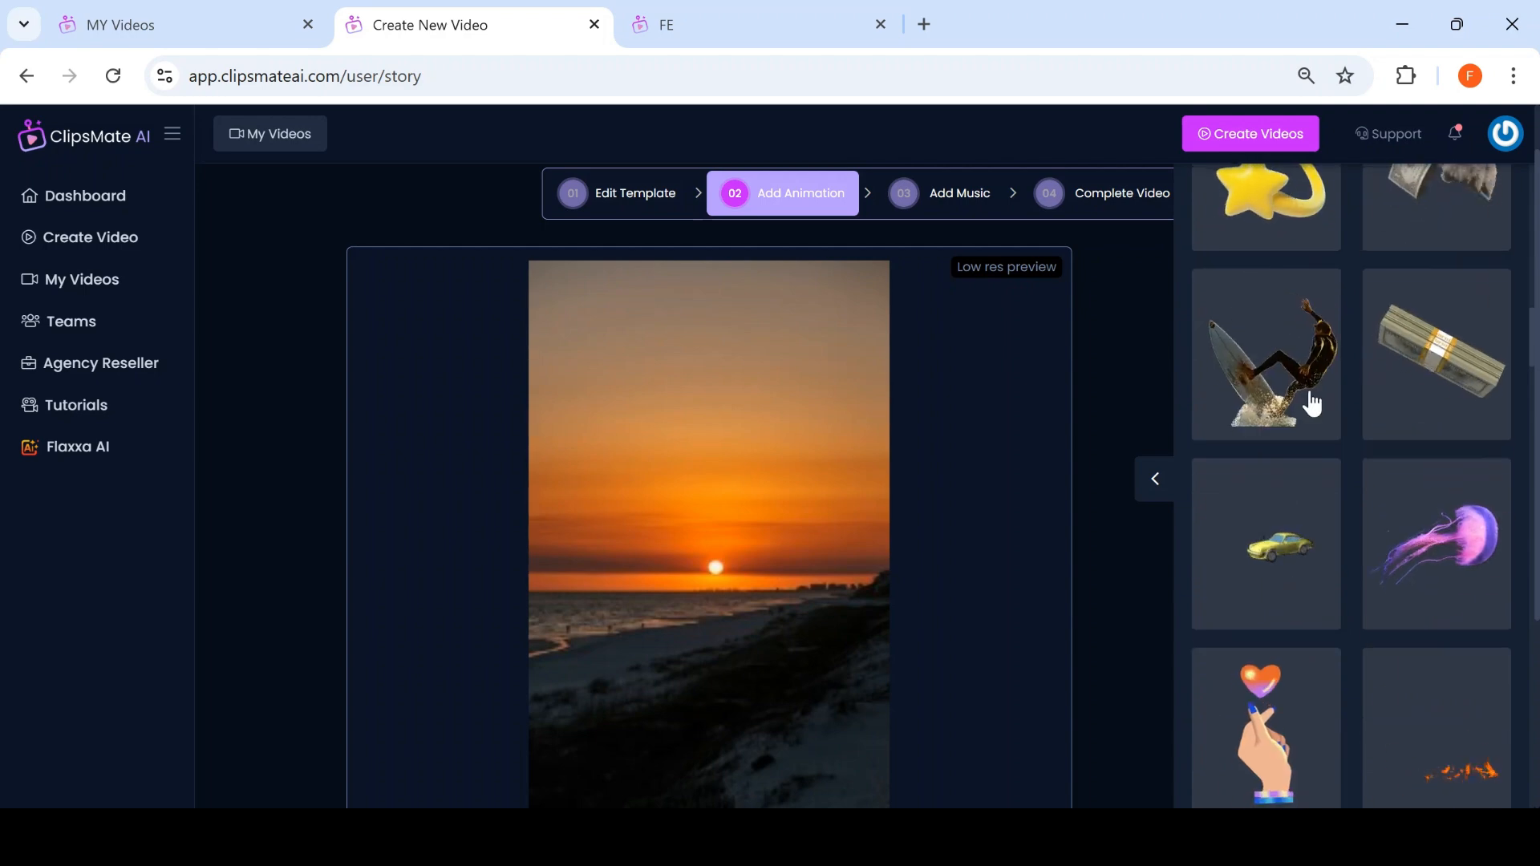
scroll(1334, 378, "up", 2)
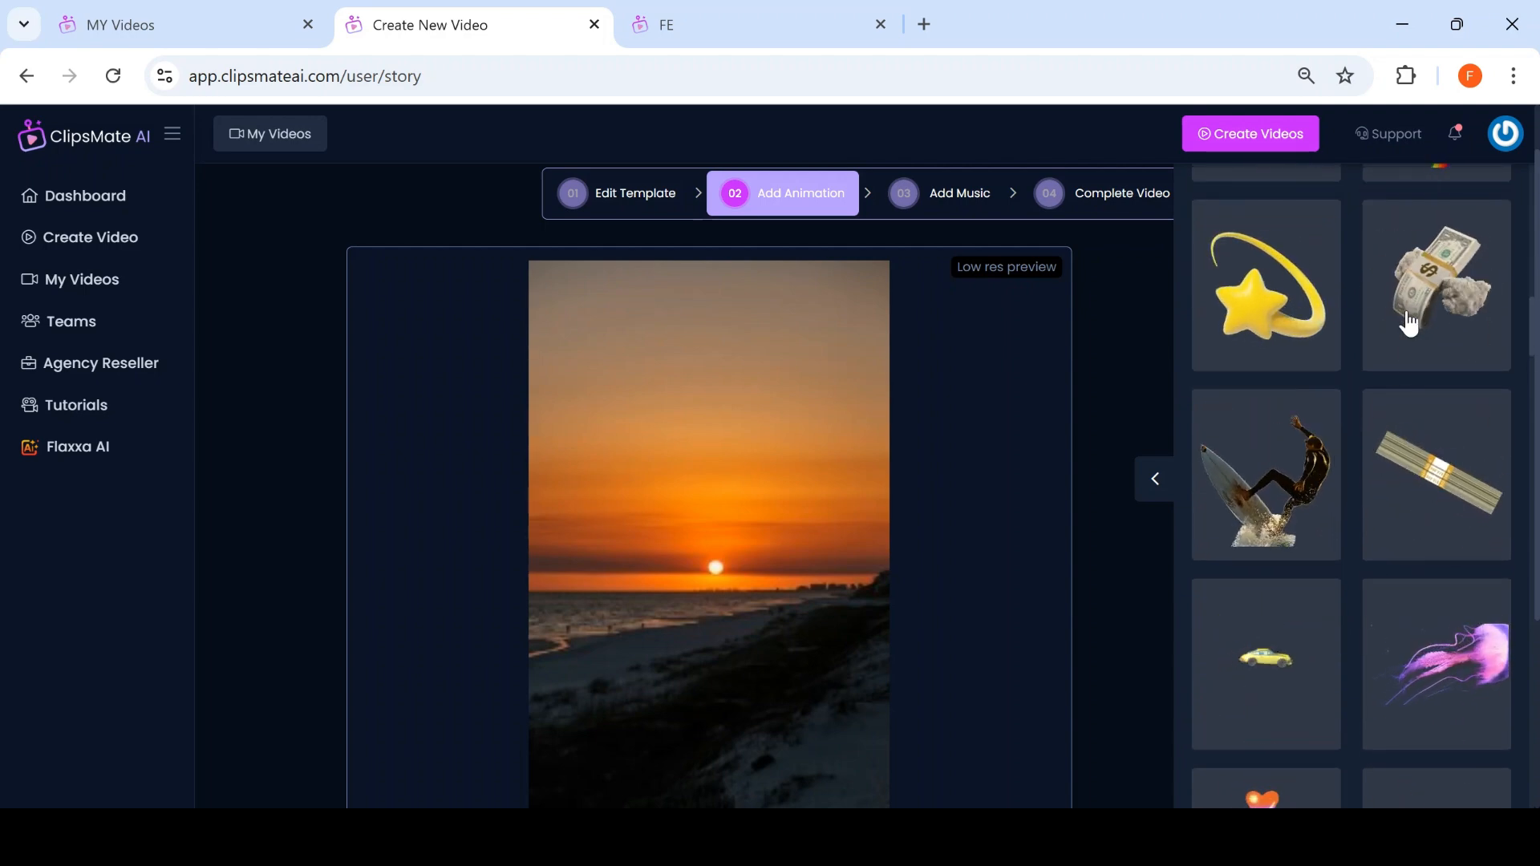
left_click(1313, 440)
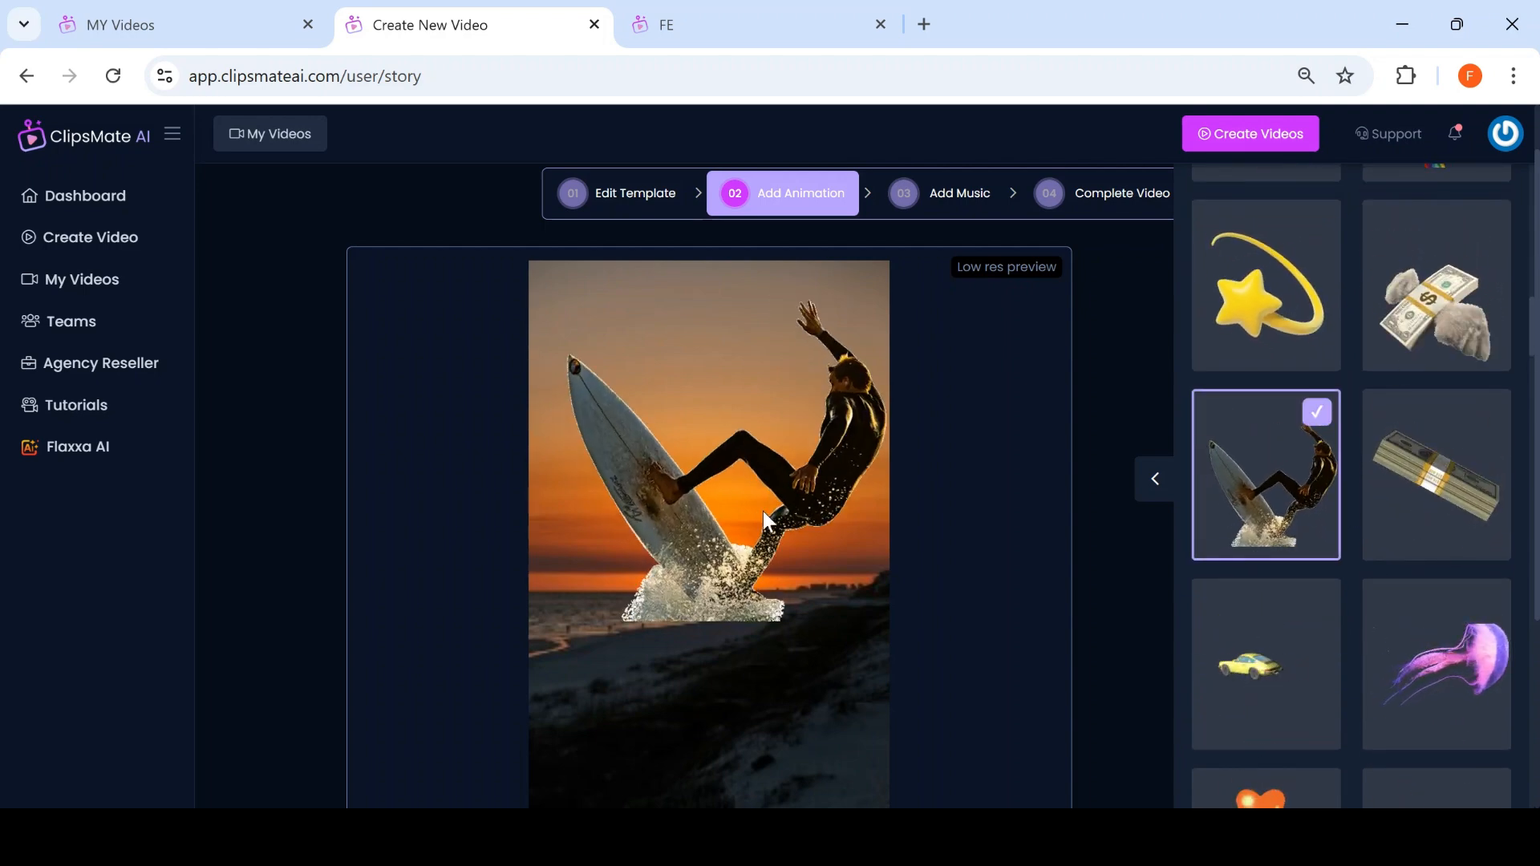
scroll(680, 478, "down", 3)
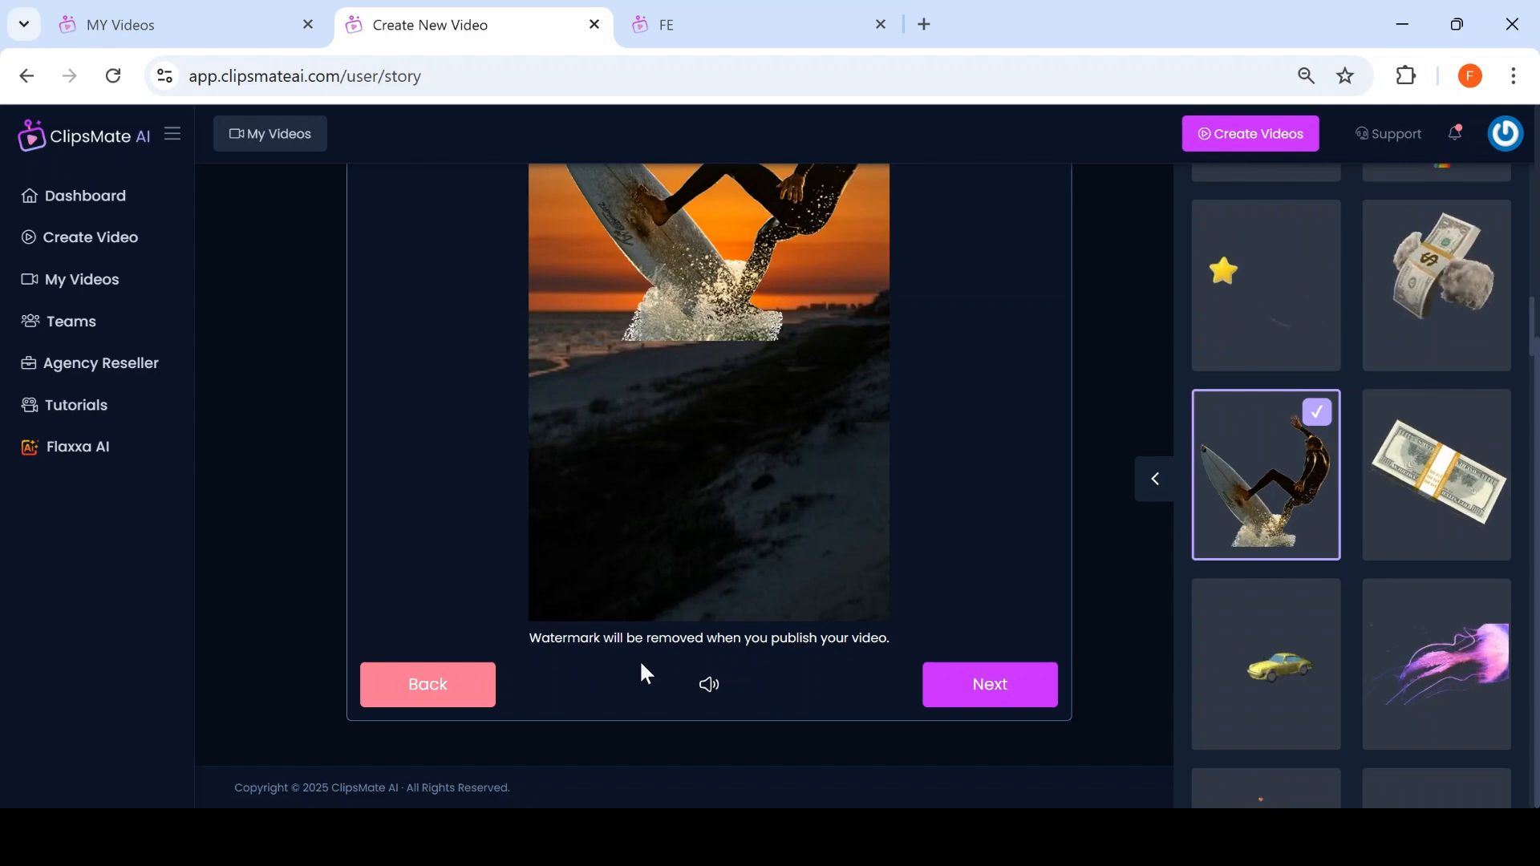
scroll(620, 674, "up", 4)
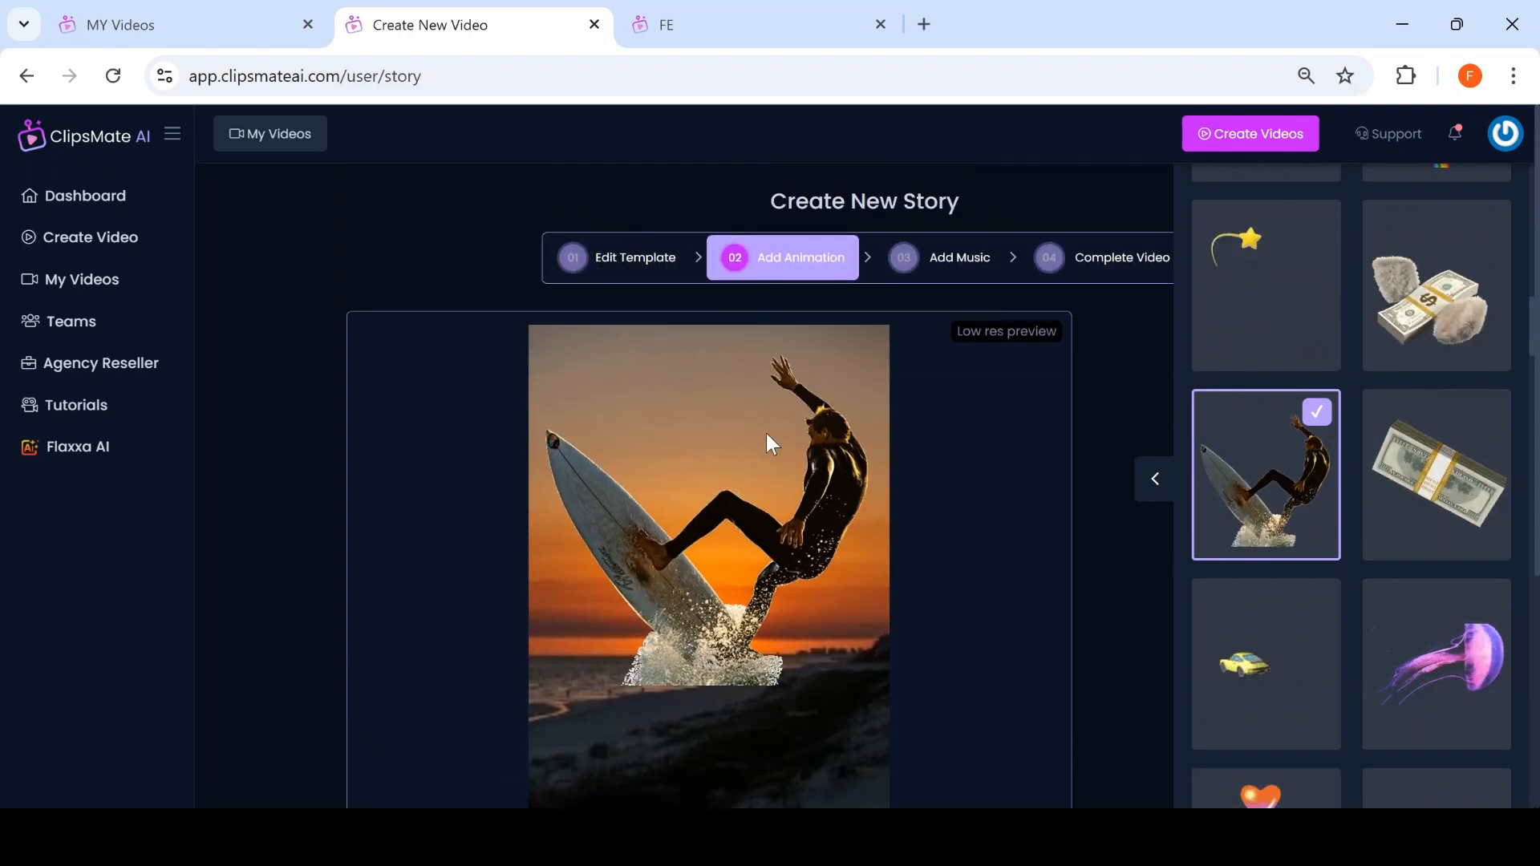
scroll(763, 433, "down", 5)
left_click(986, 684)
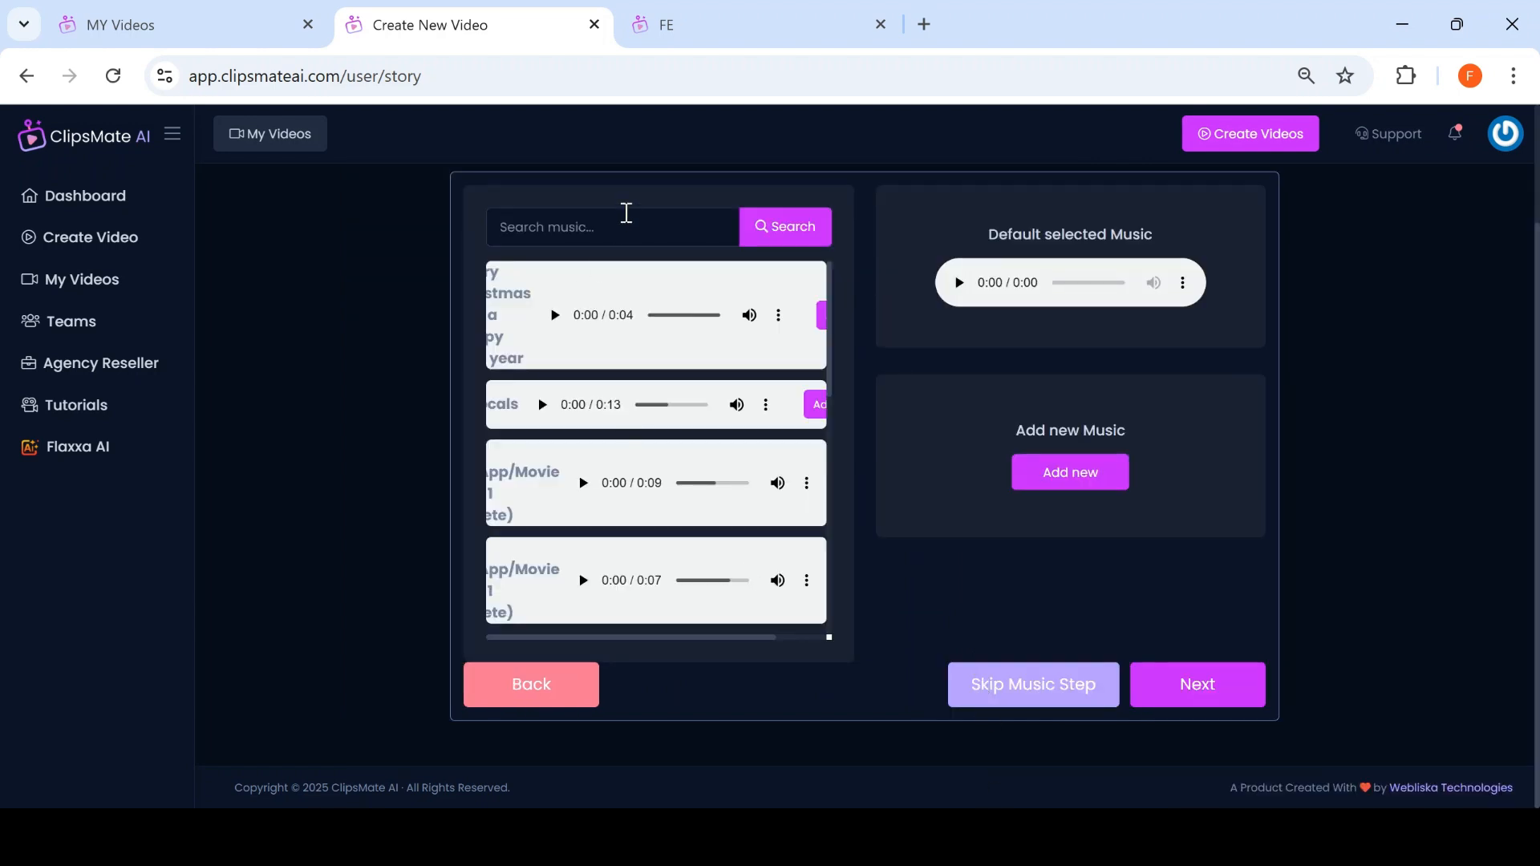
Step: Add the 0:17 track as the story's music and start rendering the video
scroll(663, 495, "down", 5)
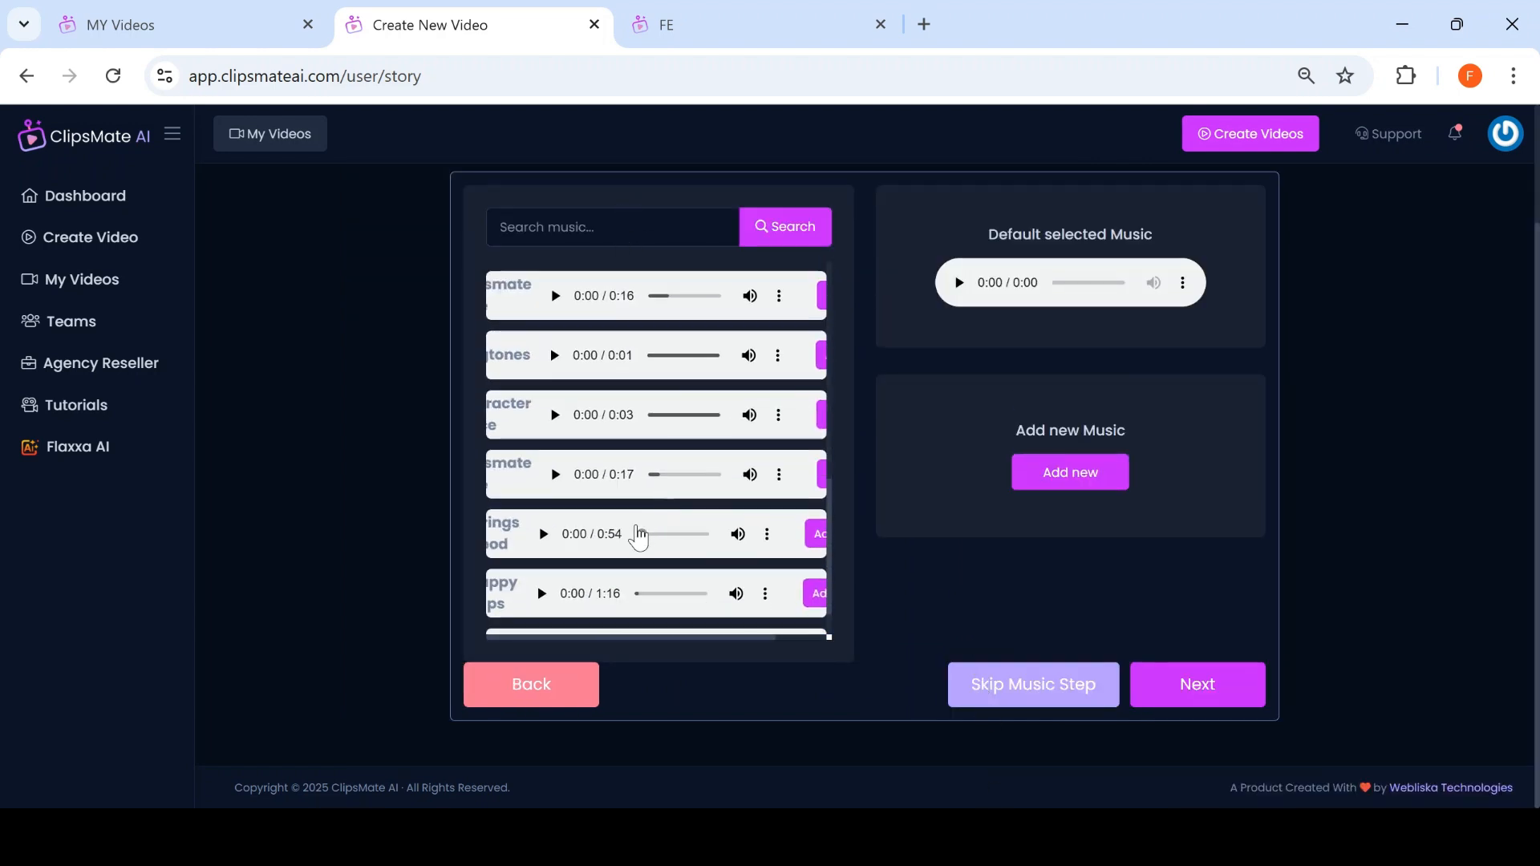
left_click(827, 485)
left_click(1188, 688)
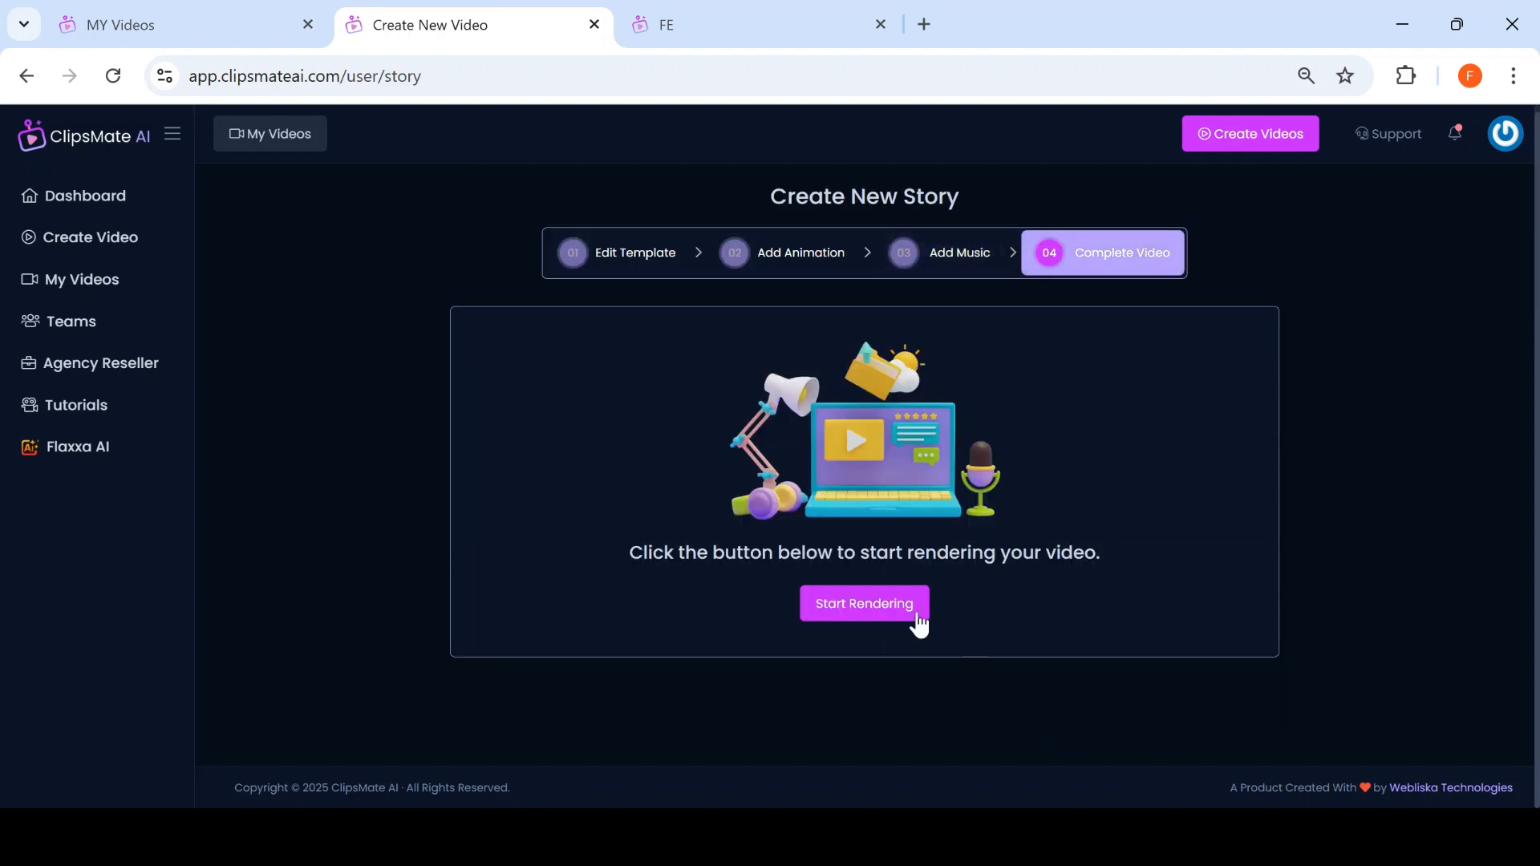
left_click(880, 613)
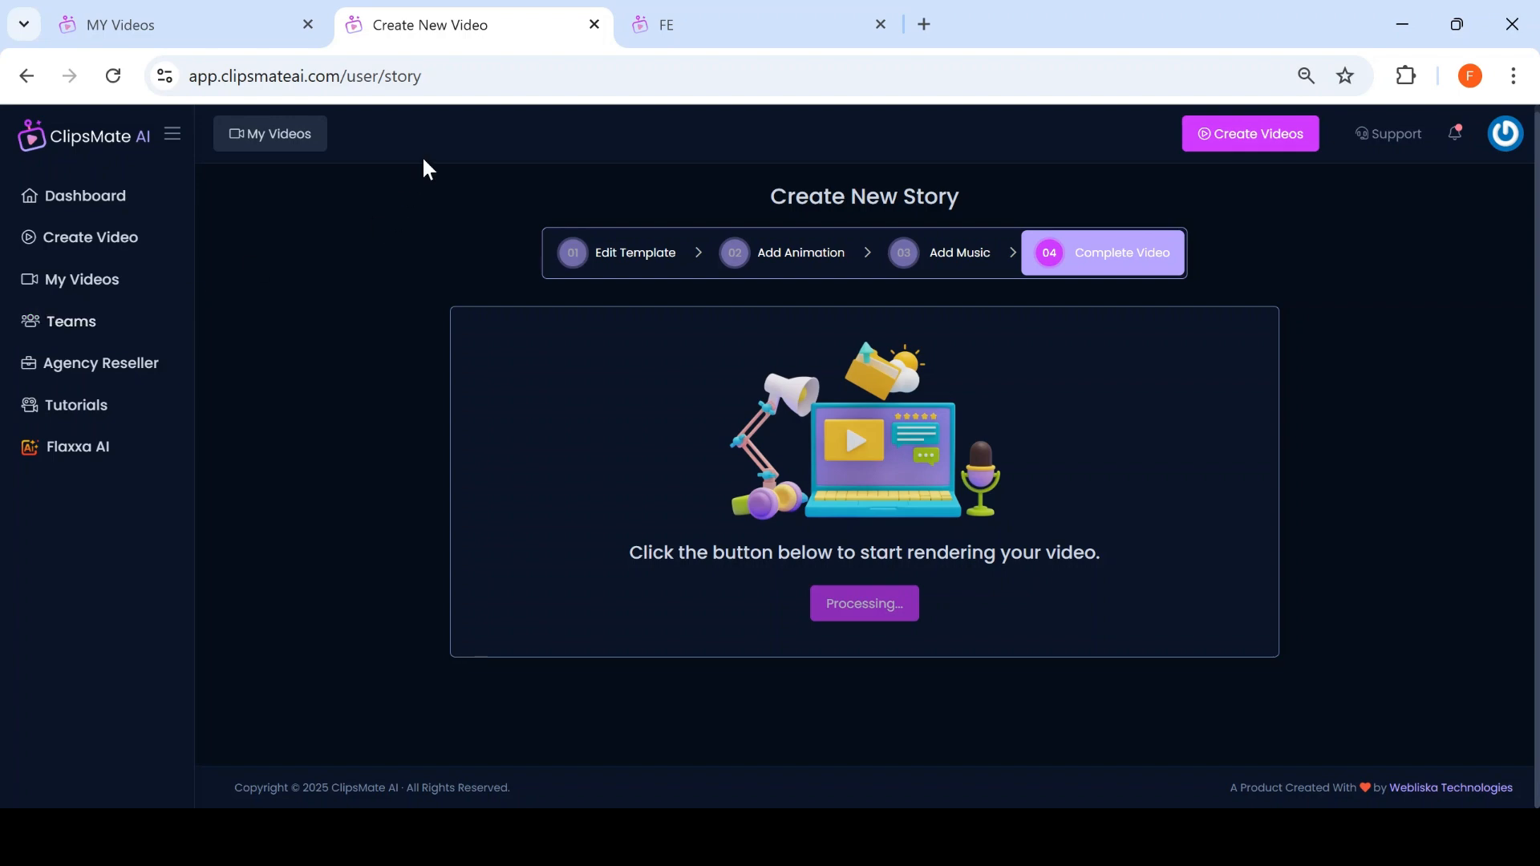
Step: Switch to the ClipsMate AI sales page and compare the Simple Post with the 3D Post for the special food menu
left_click(664, 23)
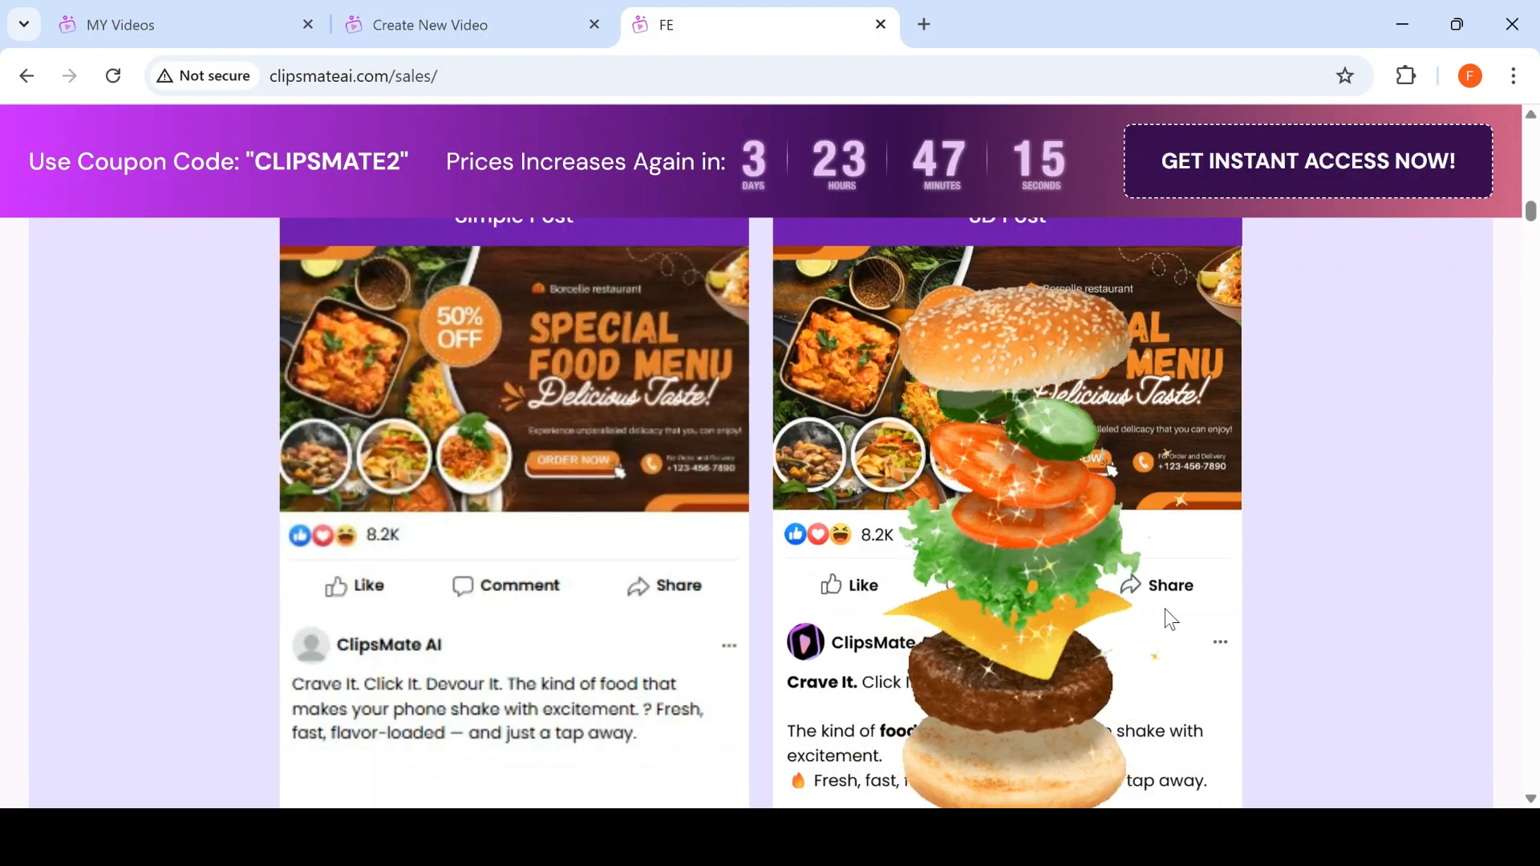
scroll(859, 483, "down", 2)
scroll(854, 559, "up", 10)
scroll(854, 559, "down", 8)
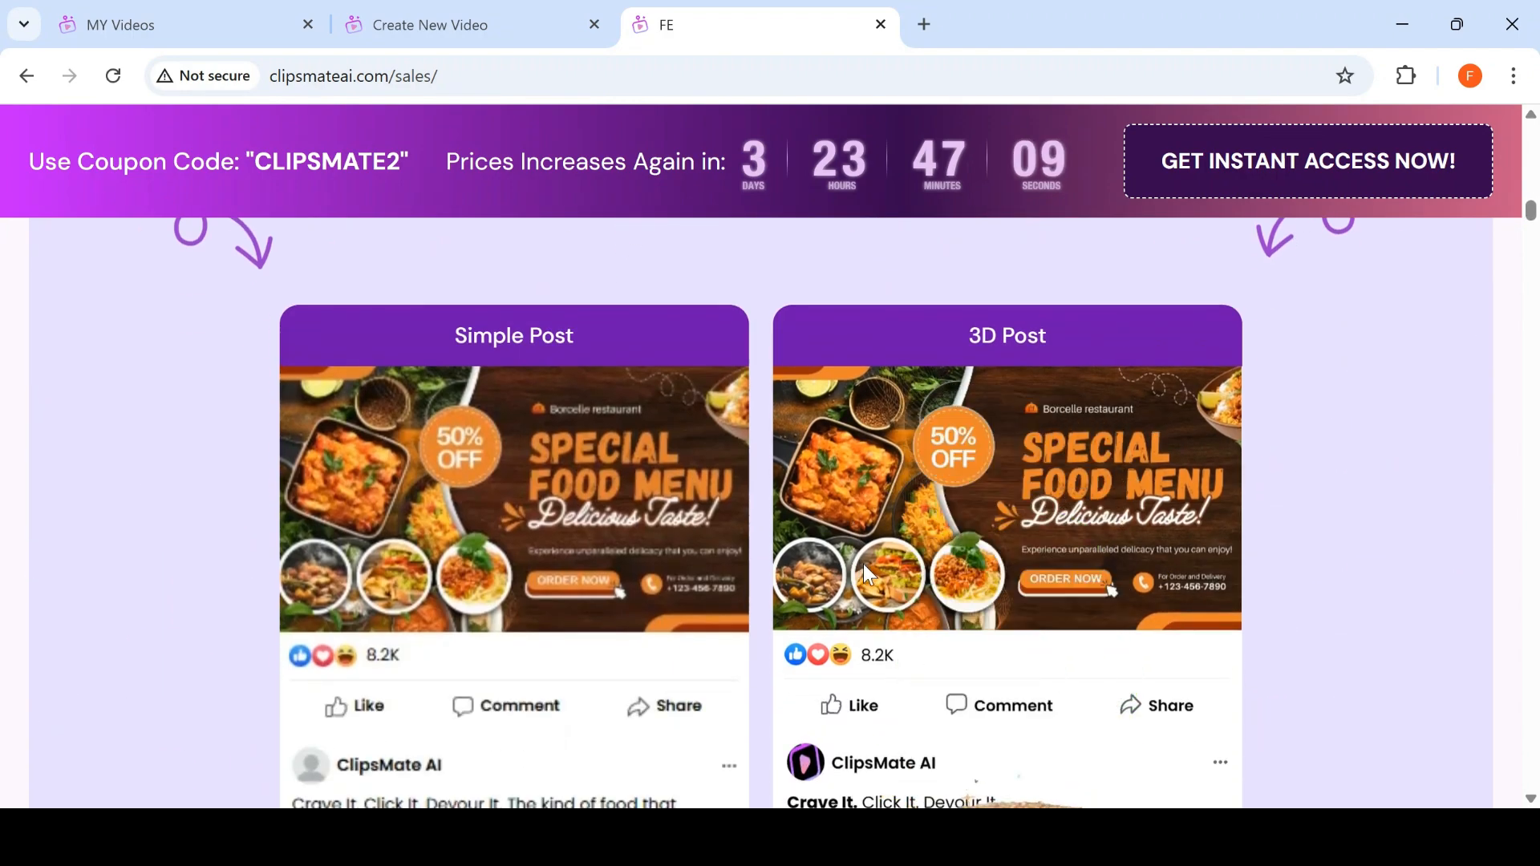
scroll(858, 565, "down", 1)
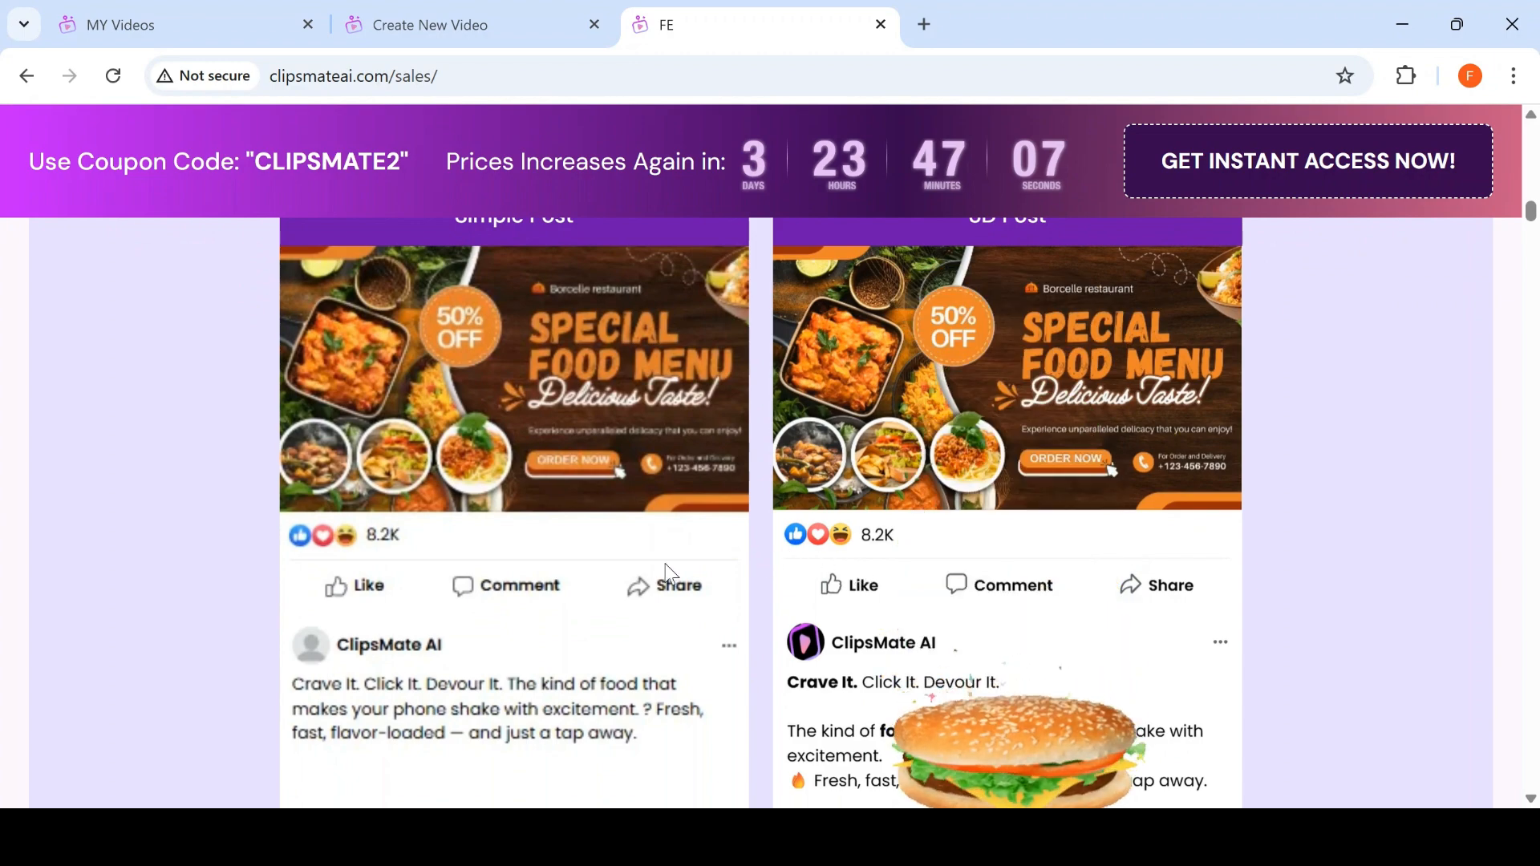
scroll(665, 565, "down", 1)
scroll(537, 508, "up", 1)
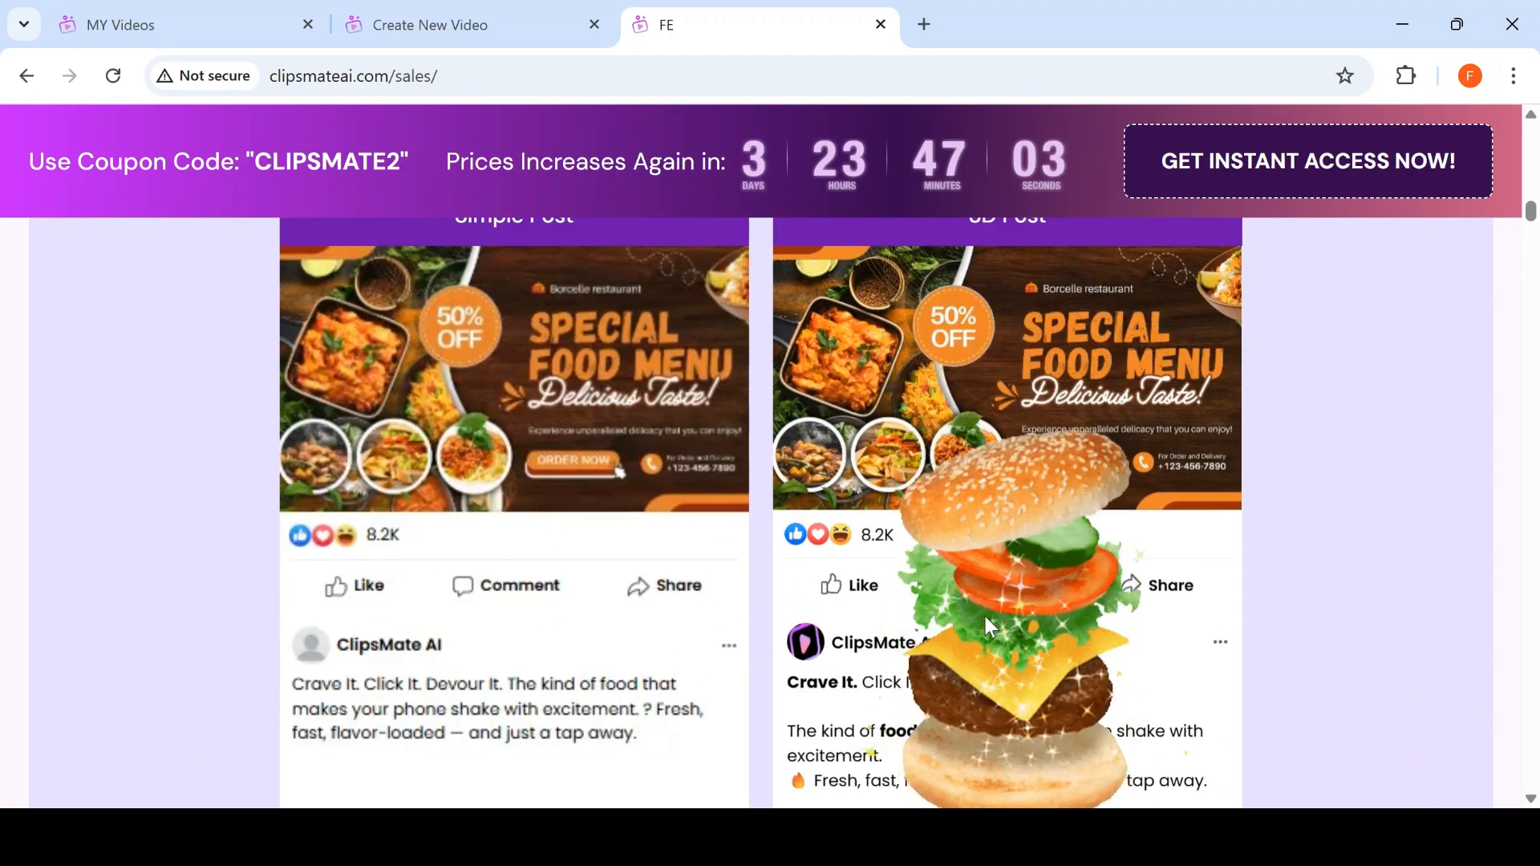
scroll(991, 624, "down", 1)
scroll(945, 635, "up", 1)
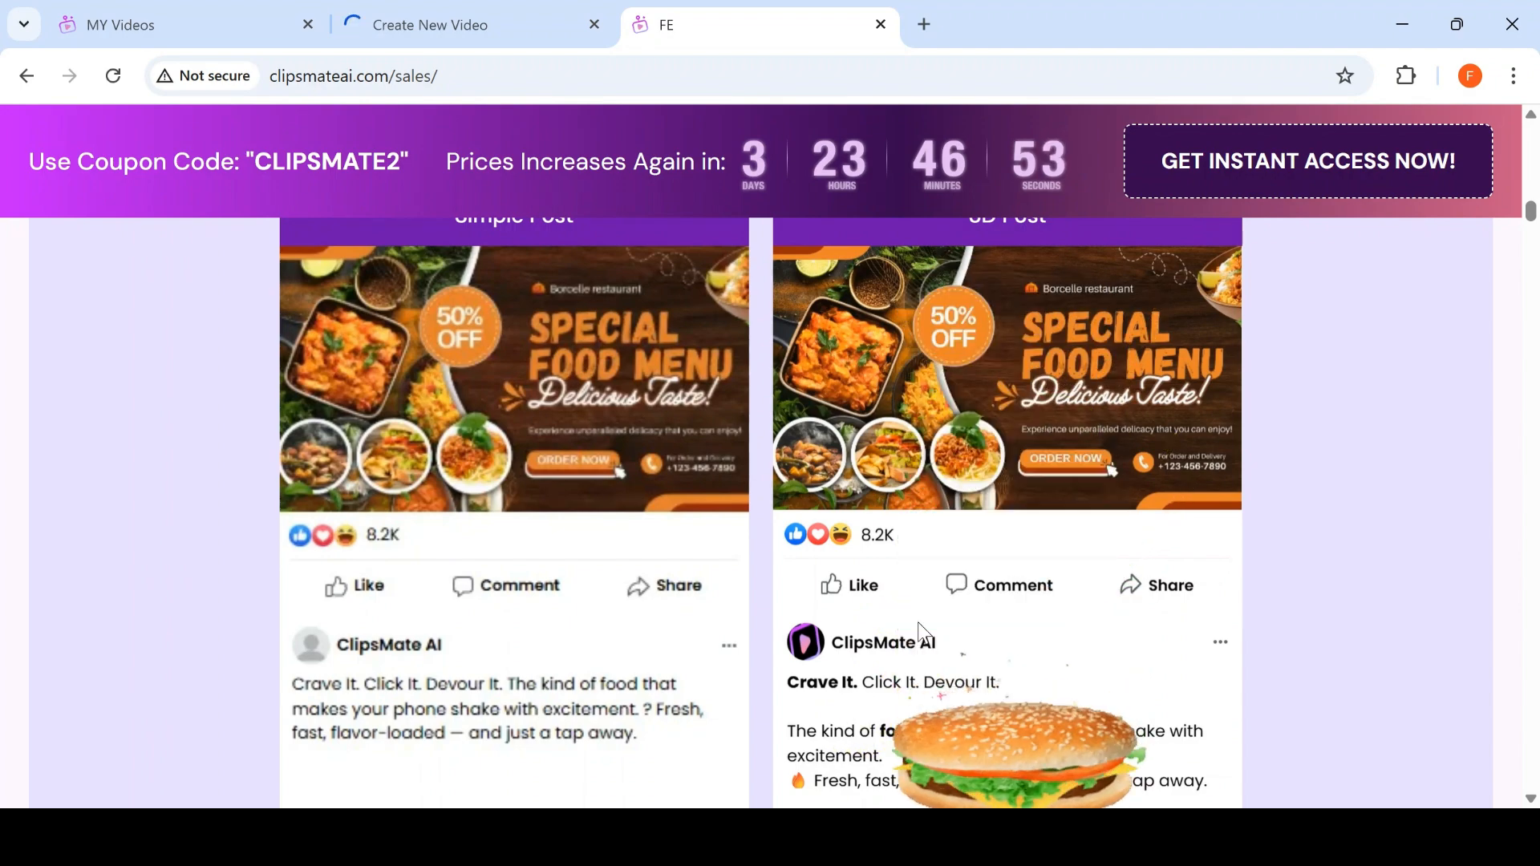
Step: Examine the themed sample posts on the sales page, from the E-commerce theme to the Action theme
scroll(956, 599, "down", 10)
scroll(956, 590, "down", 6)
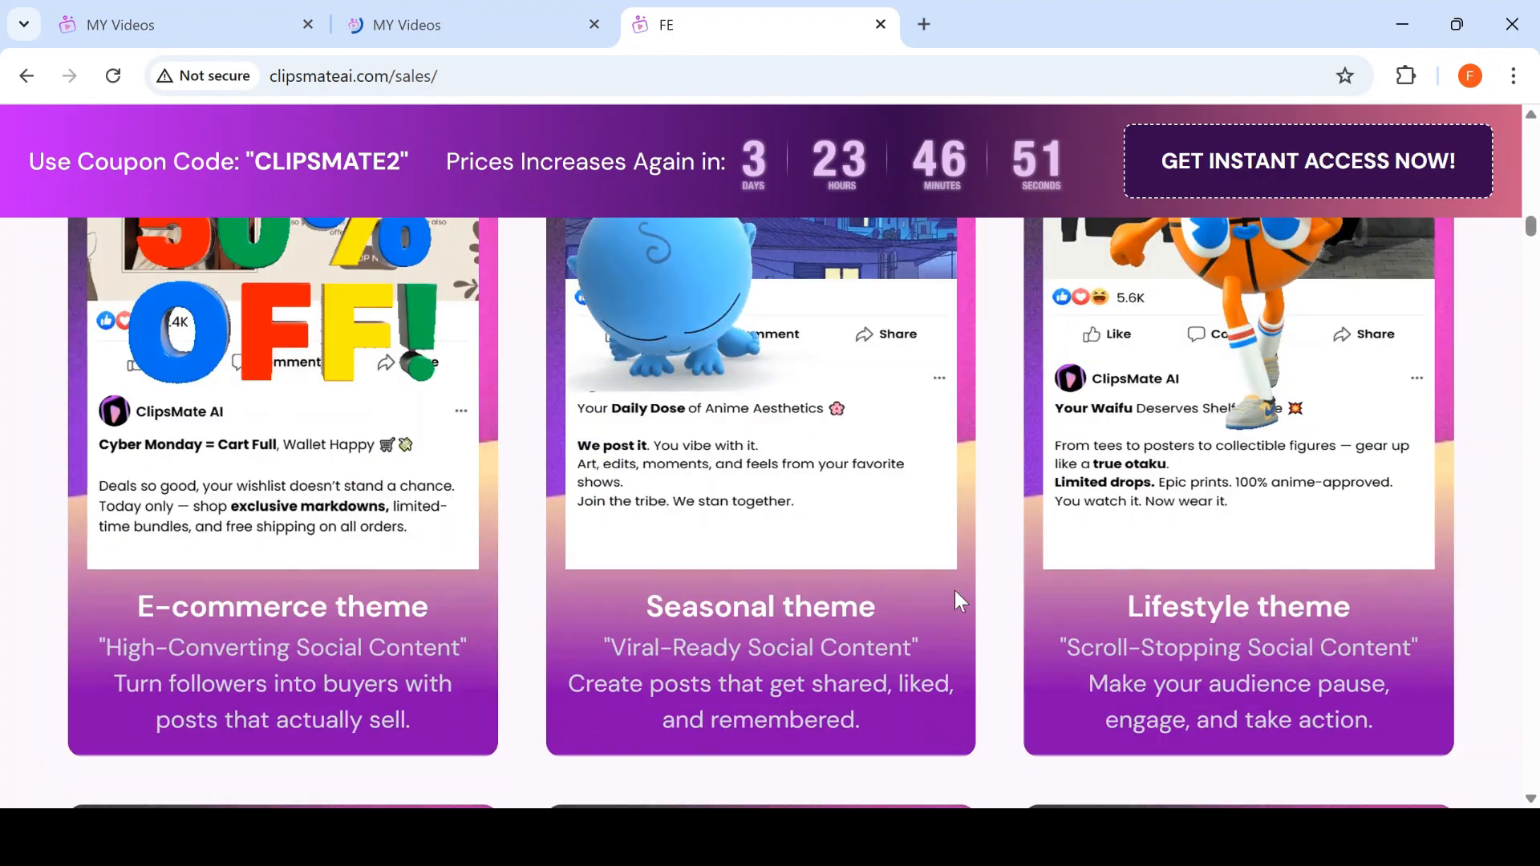
scroll(939, 591, "up", 3)
scroll(334, 523, "down", 2)
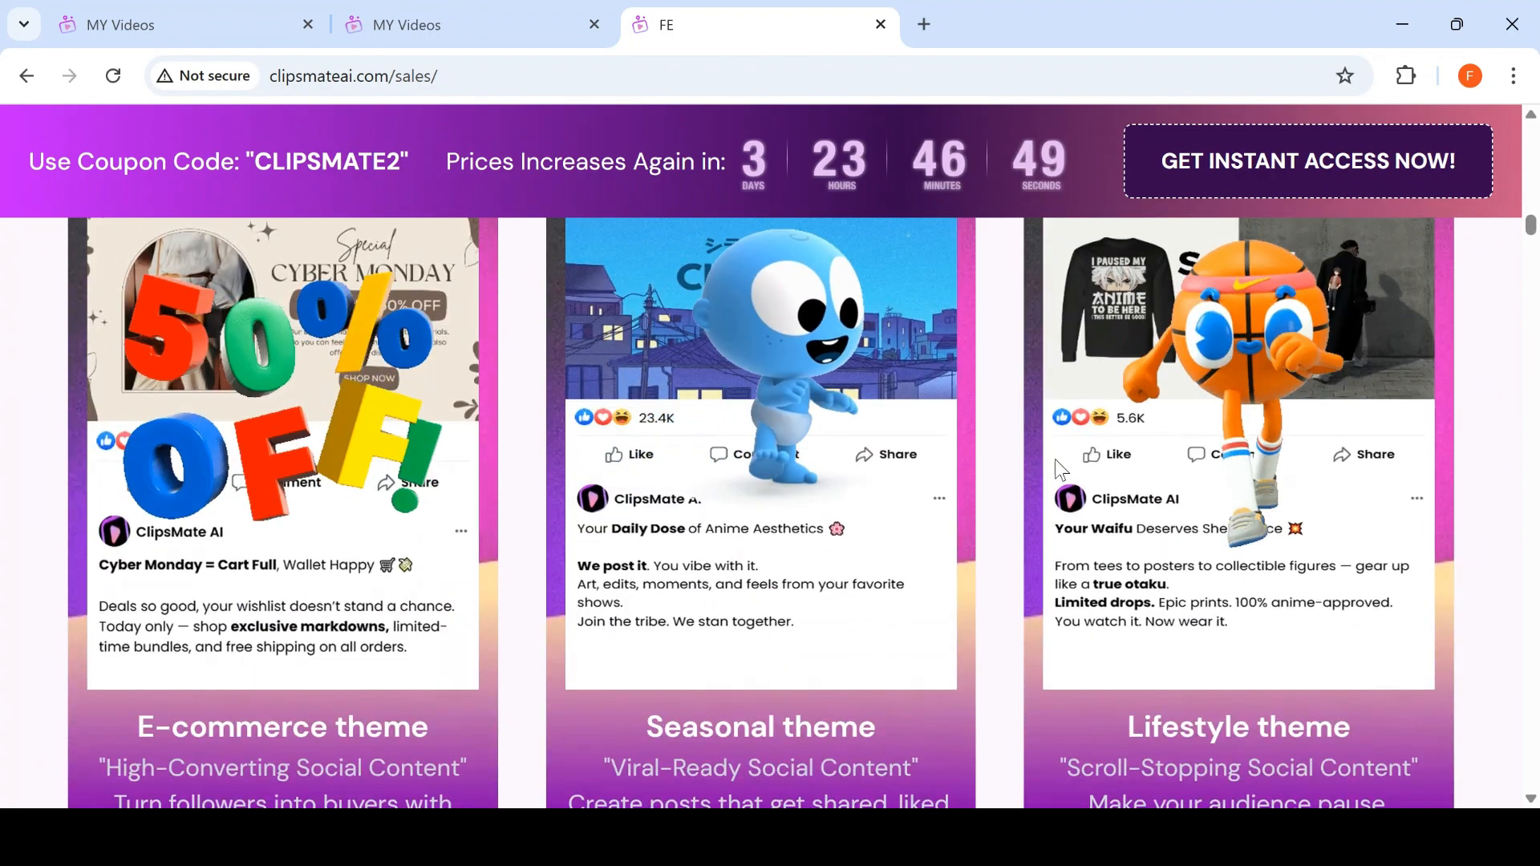
scroll(974, 410, "down", 3)
scroll(972, 425, "up", 5)
scroll(962, 423, "down", 11)
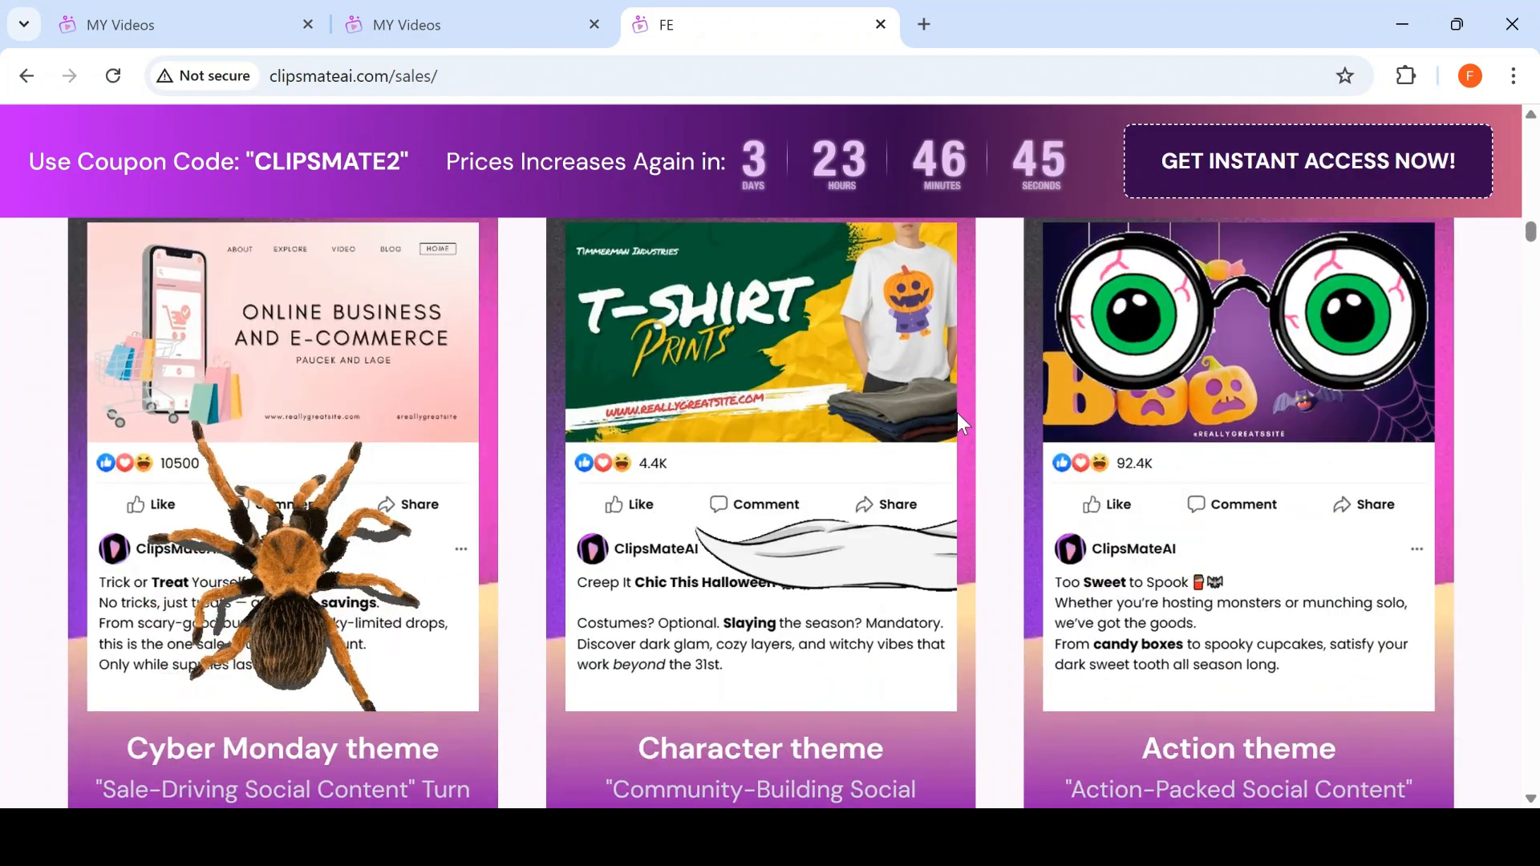
scroll(954, 411, "up", 2)
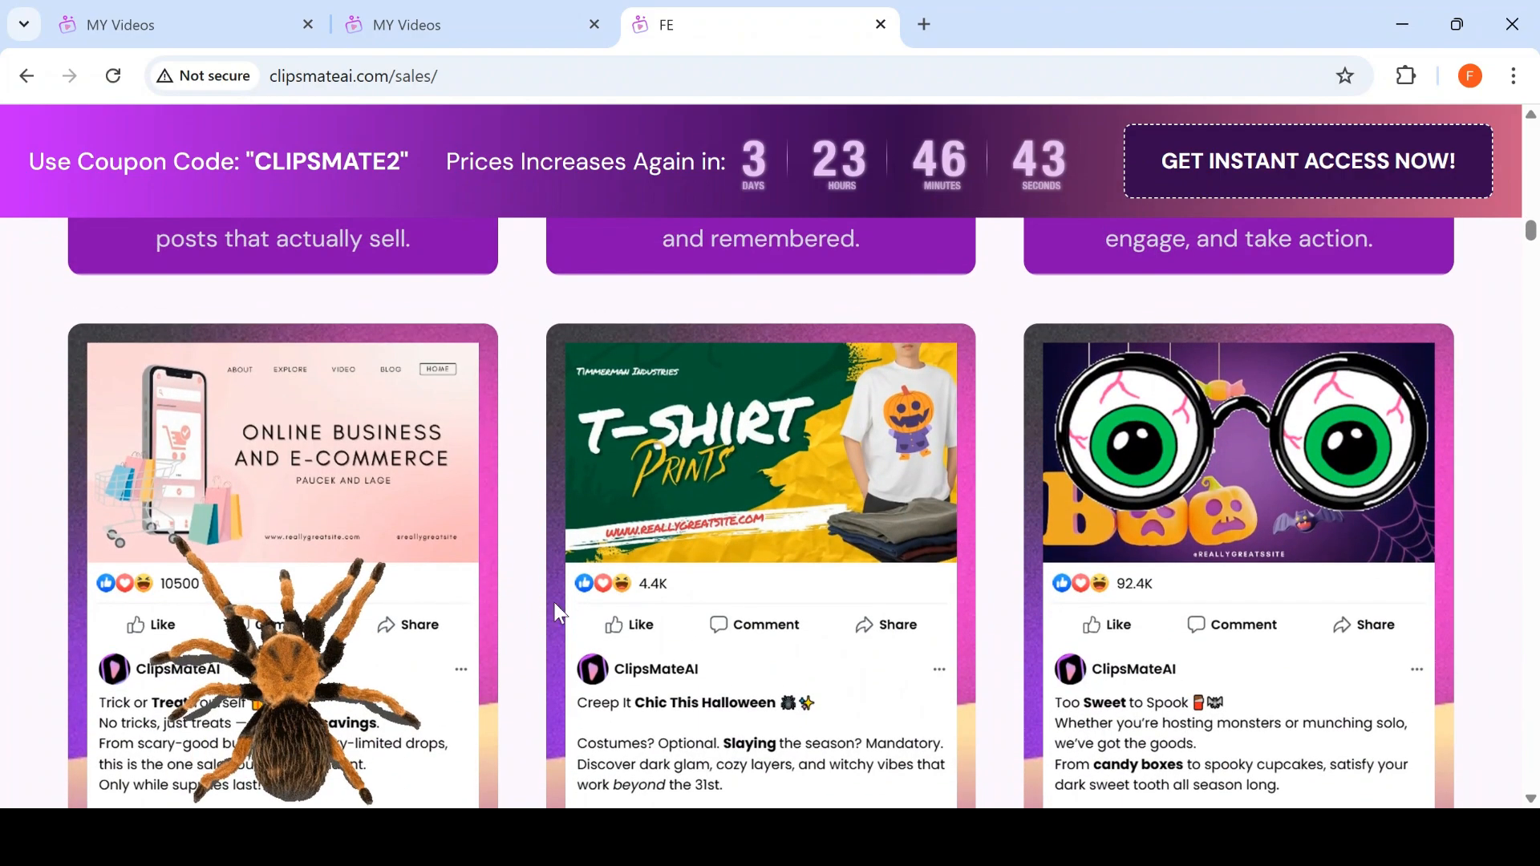
Step: Look over the business use cases on the sales page and compare the Boring Post with the 3D Post
scroll(412, 499, "down", 20)
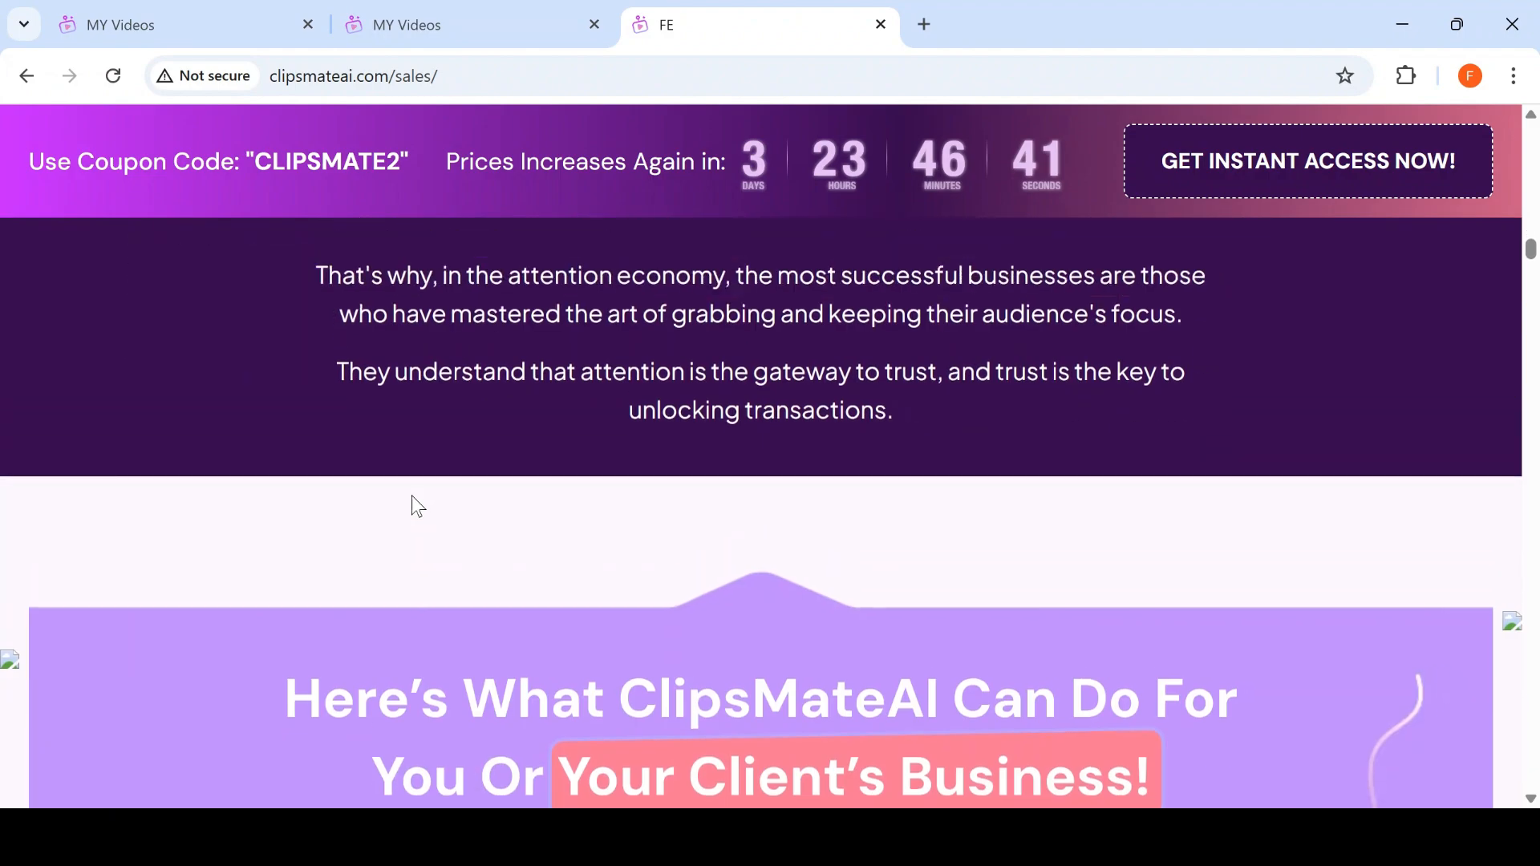
scroll(415, 501, "up", 5)
scroll(417, 506, "down", 15)
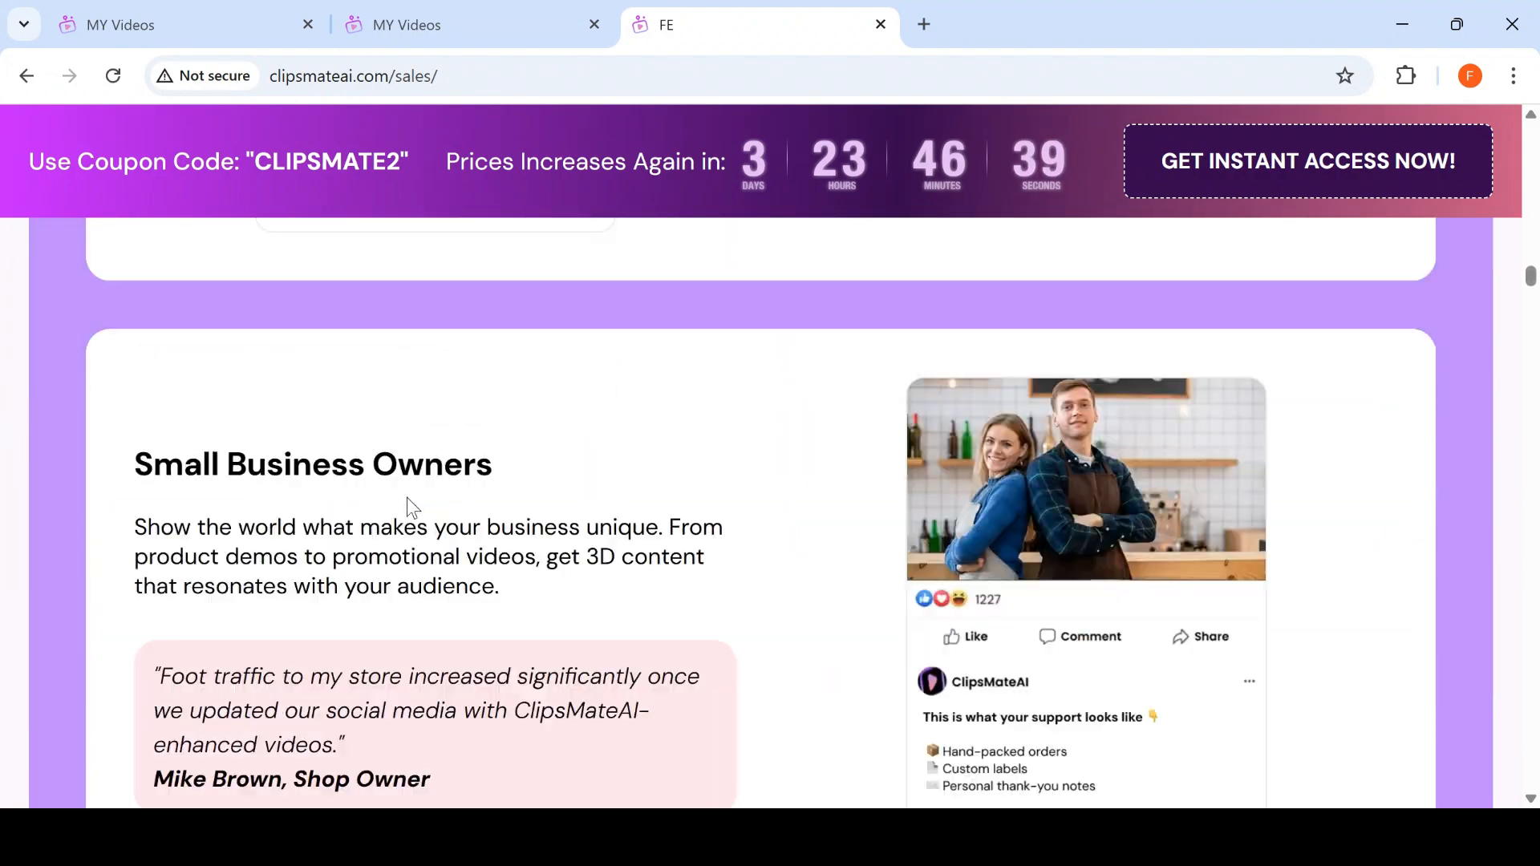
scroll(411, 499, "down", 15)
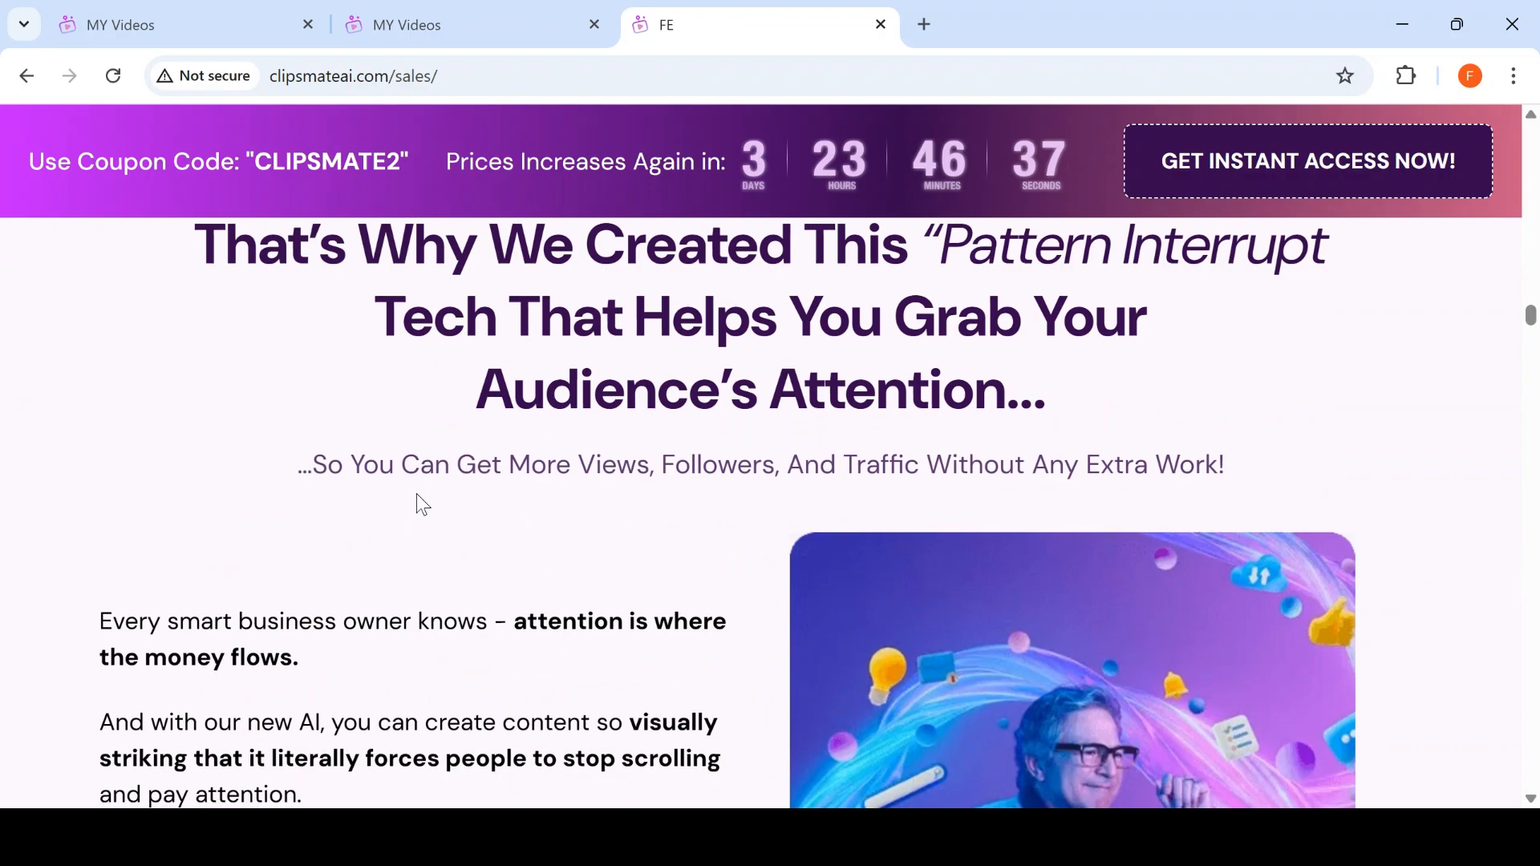
scroll(410, 499, "down", 10)
scroll(425, 493, "up", 6)
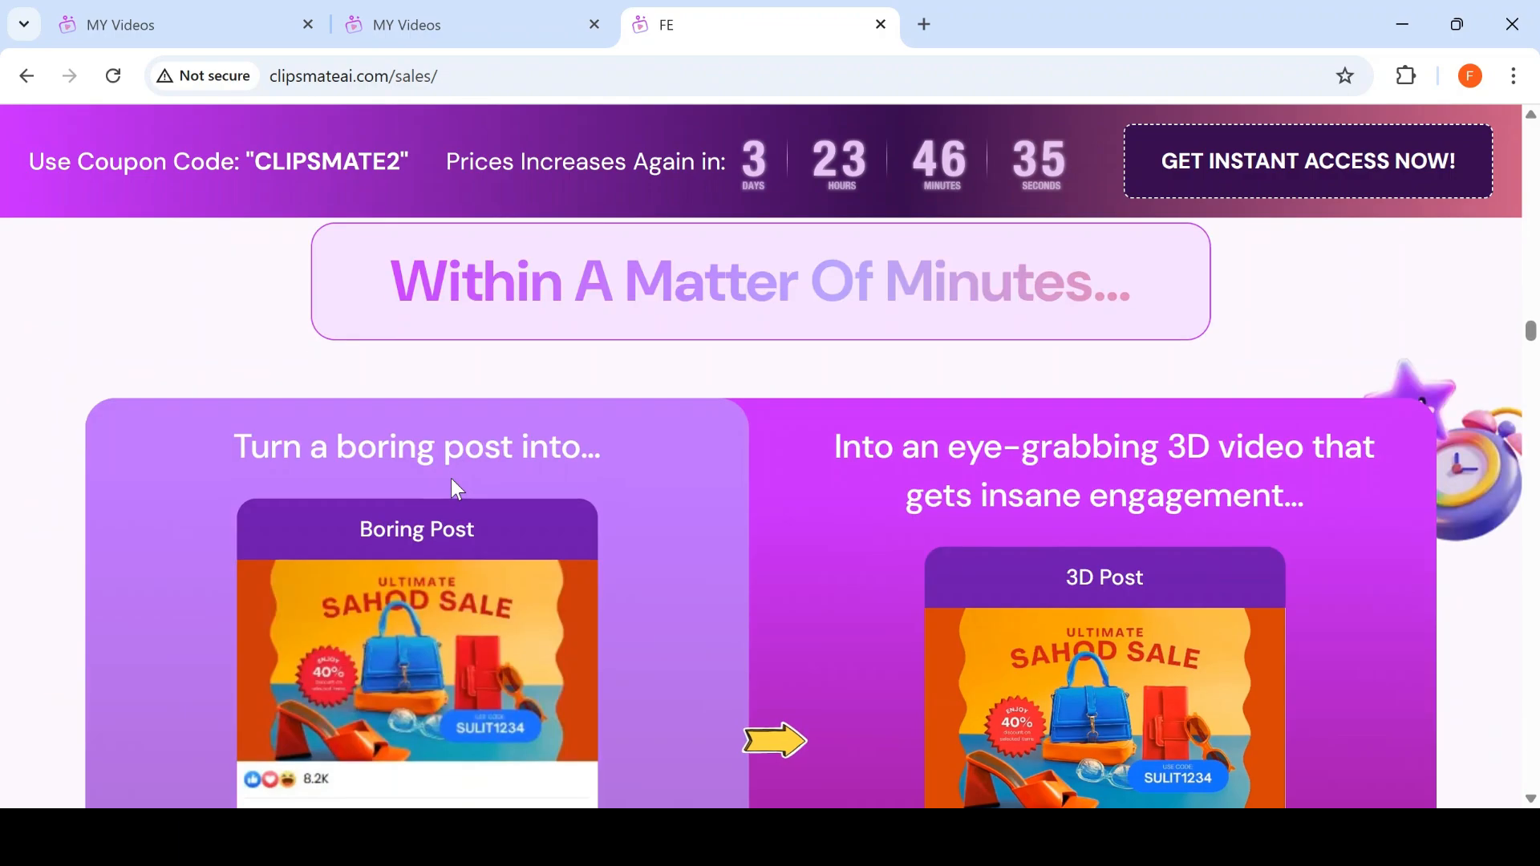
scroll(451, 485, "down", 2)
scroll(452, 488, "up", 2)
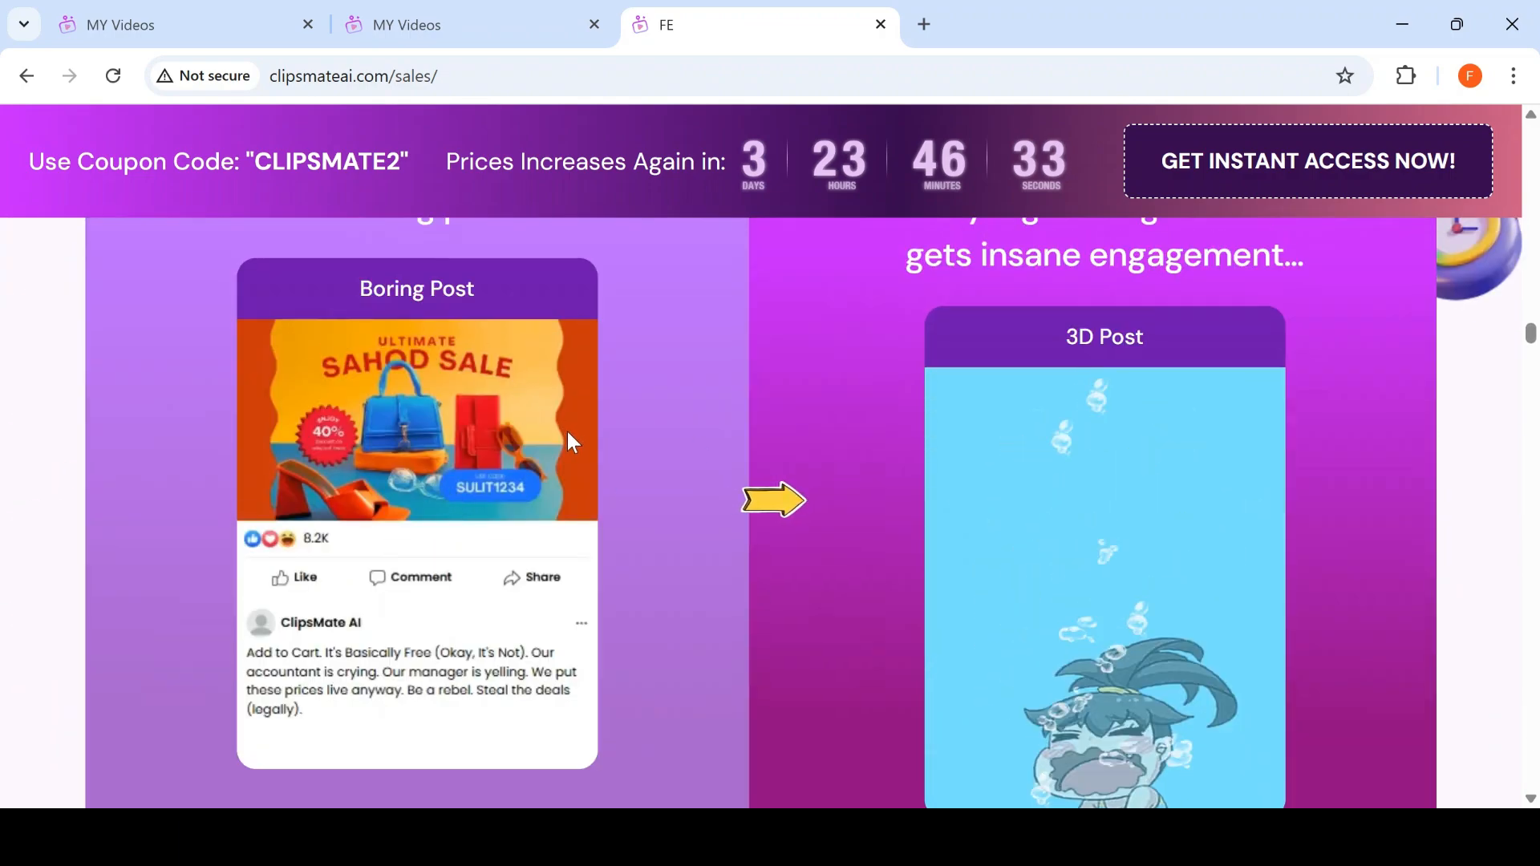
scroll(725, 440, "down", 3)
scroll(1396, 412, "up", 3)
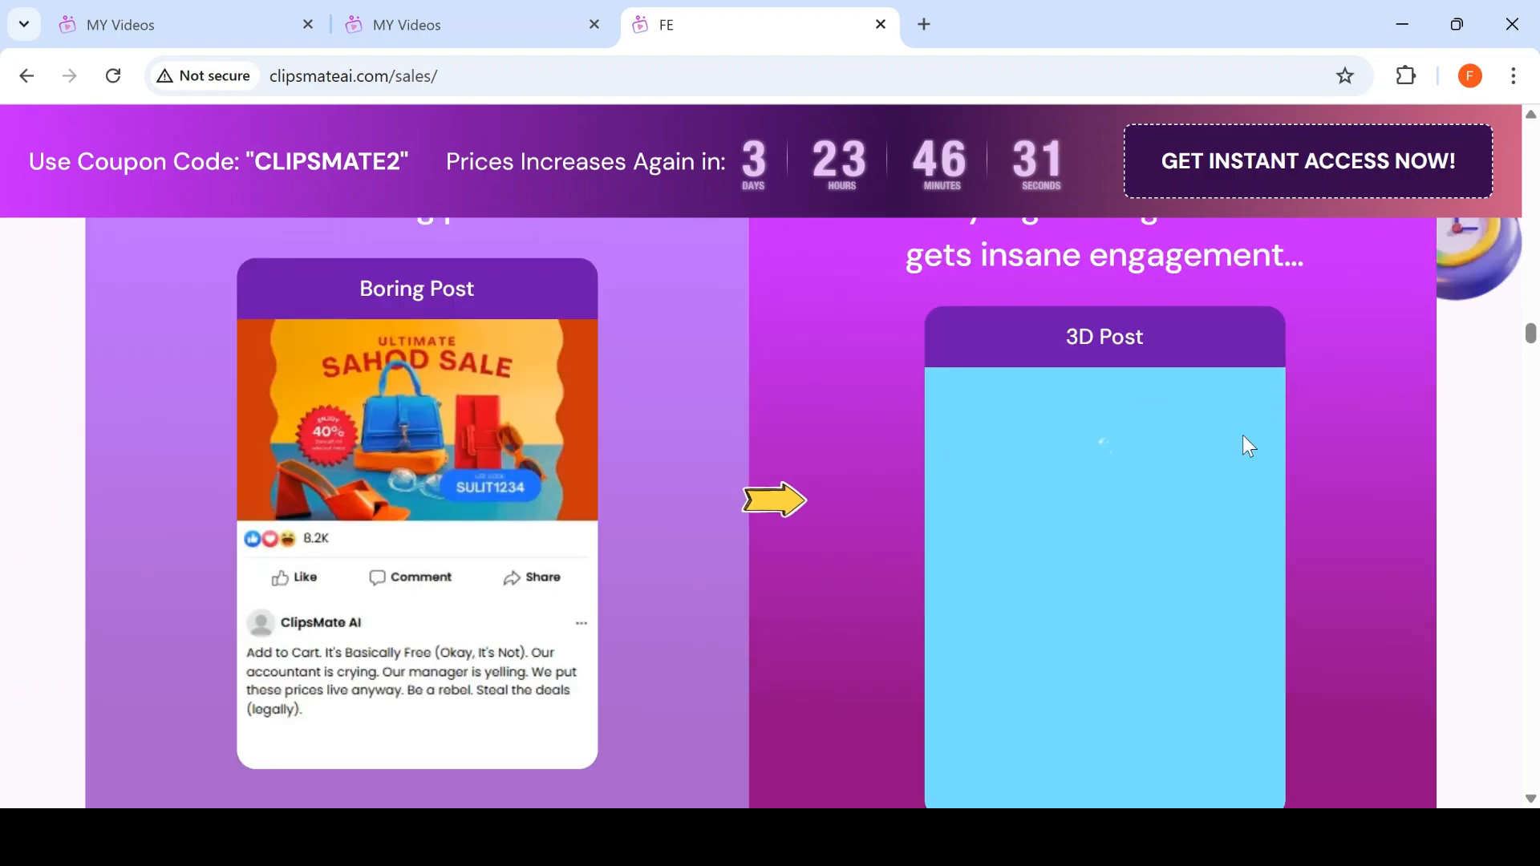
scroll(1267, 546, "down", 5)
Step: Compare the Simple Text and 3D Text samples, and the simple and changed Fradel Pizza posts
scroll(1250, 509, "up", 2)
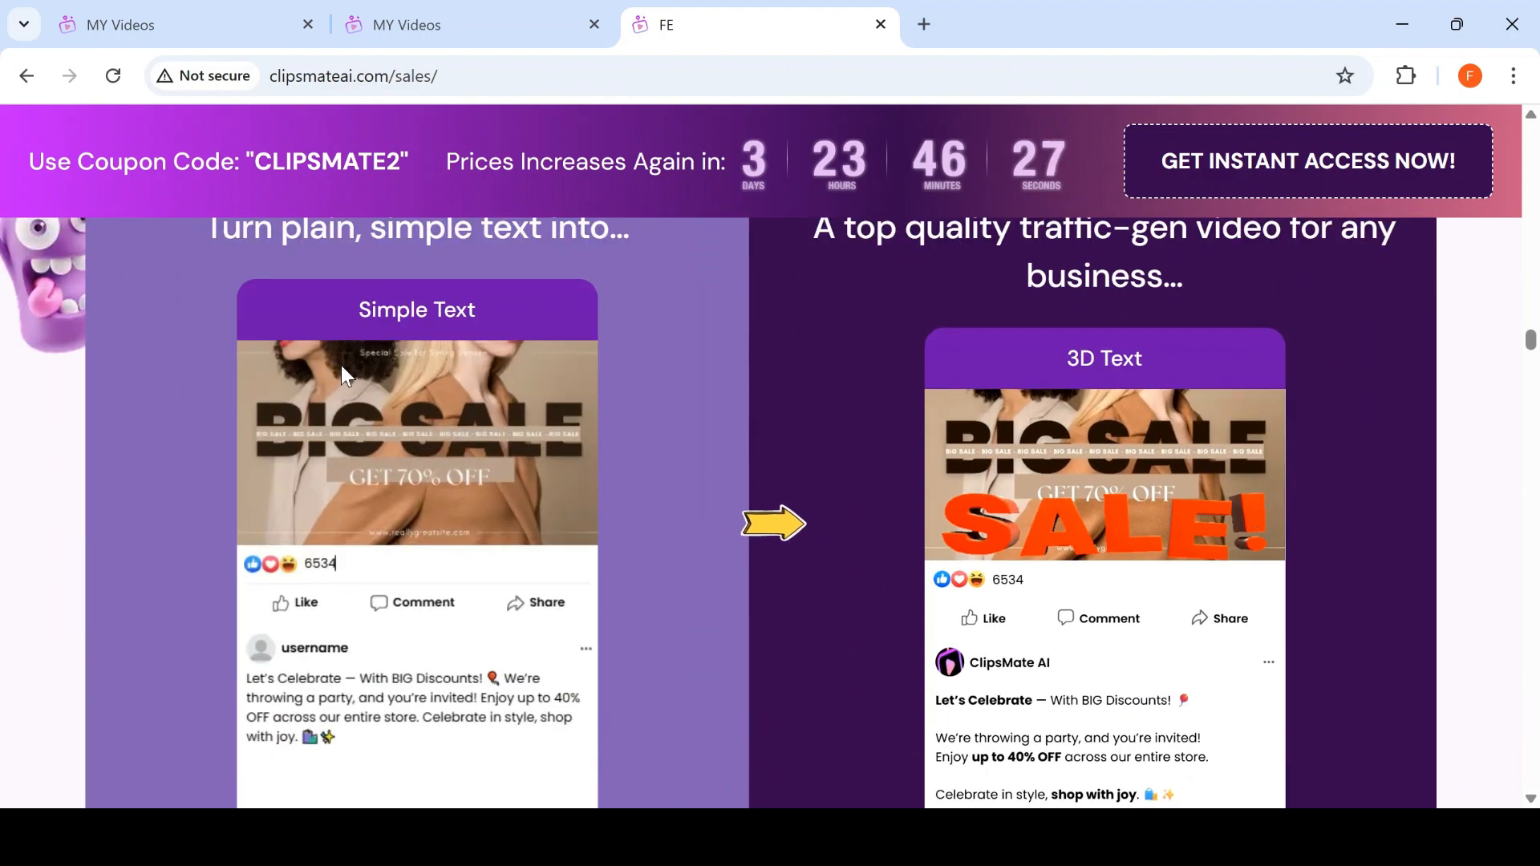
scroll(1262, 423, "down", 3)
scroll(1216, 401, "up", 3)
scroll(1201, 441, "up", 3)
scroll(1179, 433, "down", 15)
scroll(1165, 436, "up", 3)
scroll(1165, 427, "up", 1)
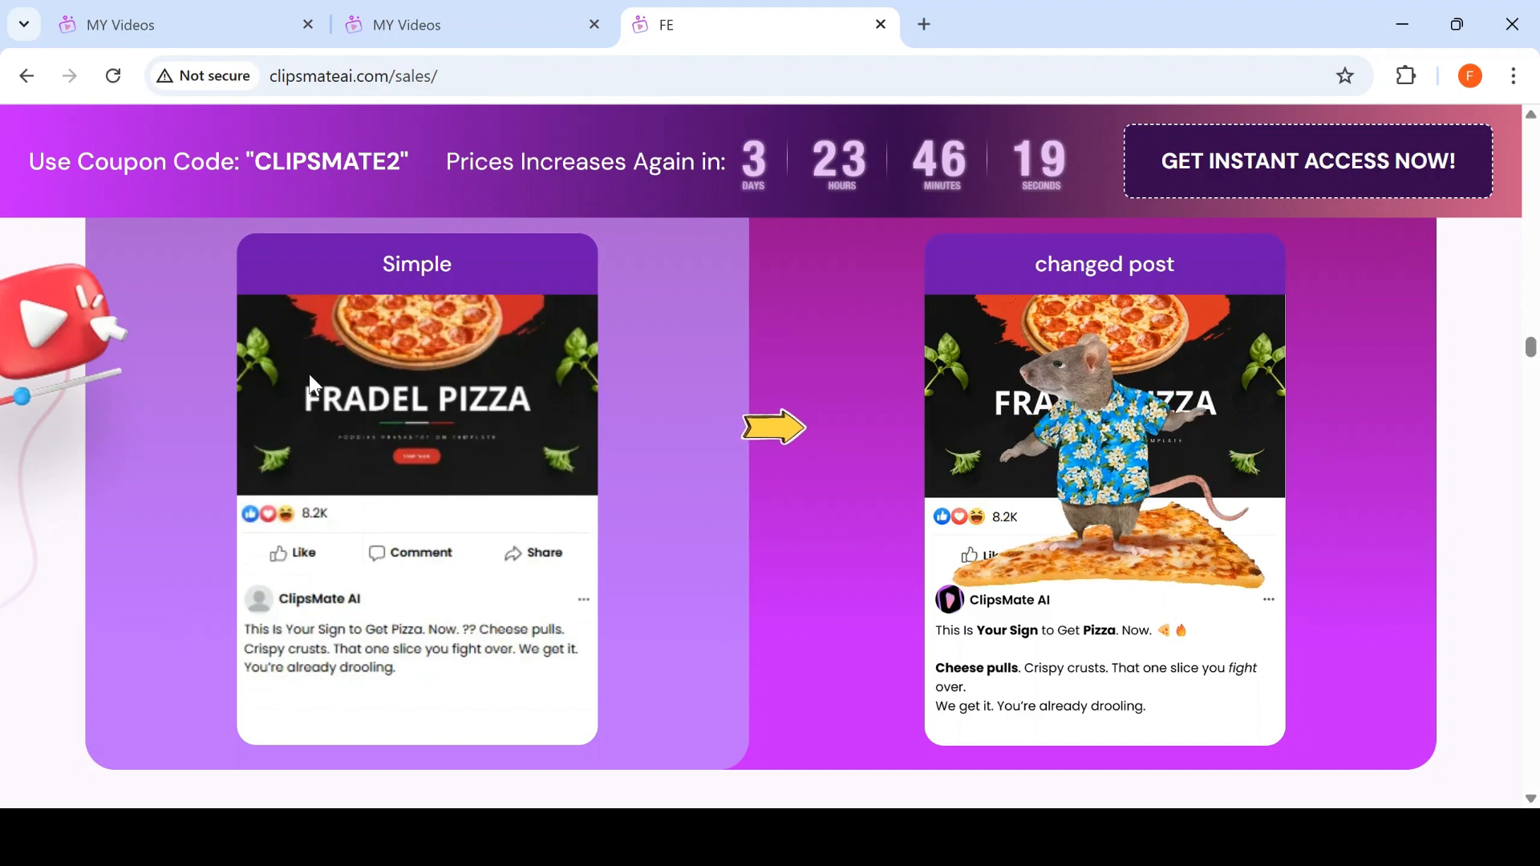
scroll(579, 461, "up", 1)
scroll(575, 453, "up", 6)
scroll(572, 447, "down", 6)
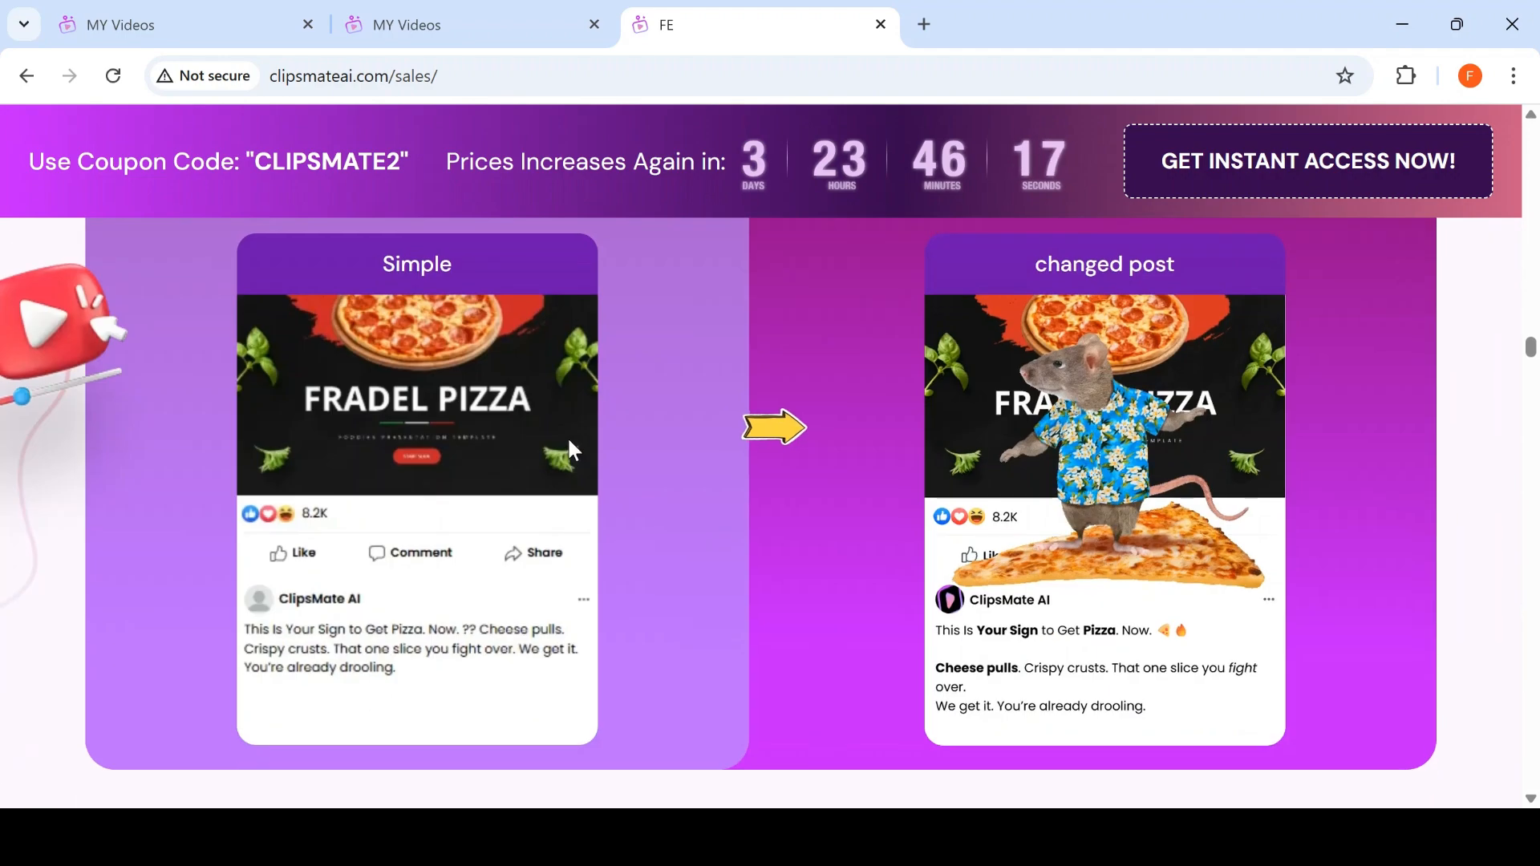
Step: Examine the content-type samples on the sales page, from Seasonal Videos and Halloween Posts to Reels/Shorts/Stories, Viral Content and Ads
scroll(568, 440, "down", 7)
scroll(574, 453, "down", 7)
scroll(610, 437, "up", 3)
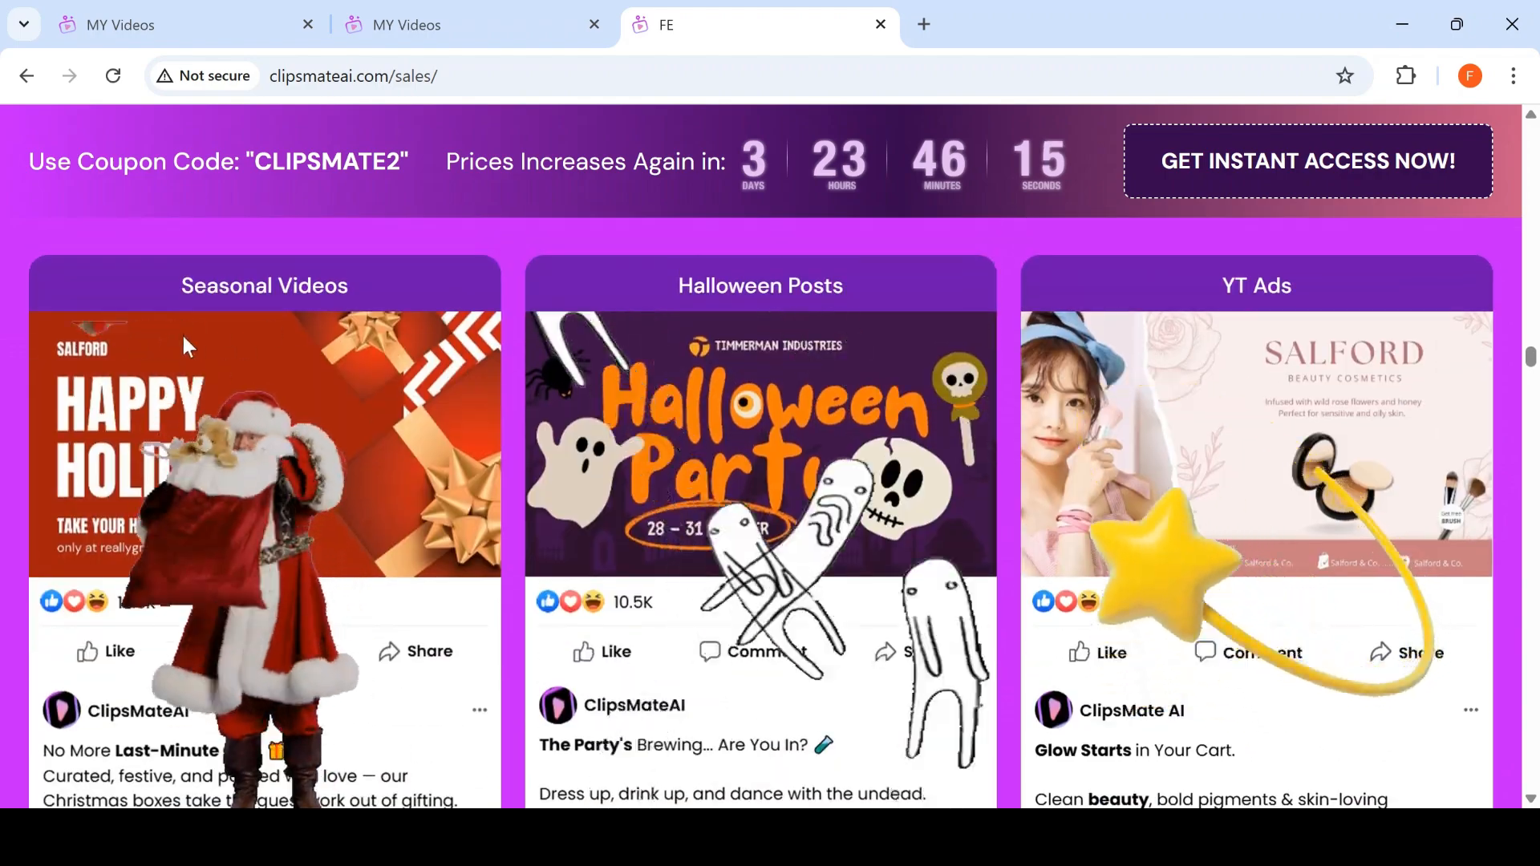
scroll(230, 306, "down", 1)
scroll(562, 337, "up", 1)
scroll(960, 377, "down", 4)
scroll(1206, 420, "up", 4)
scroll(1269, 419, "down", 8)
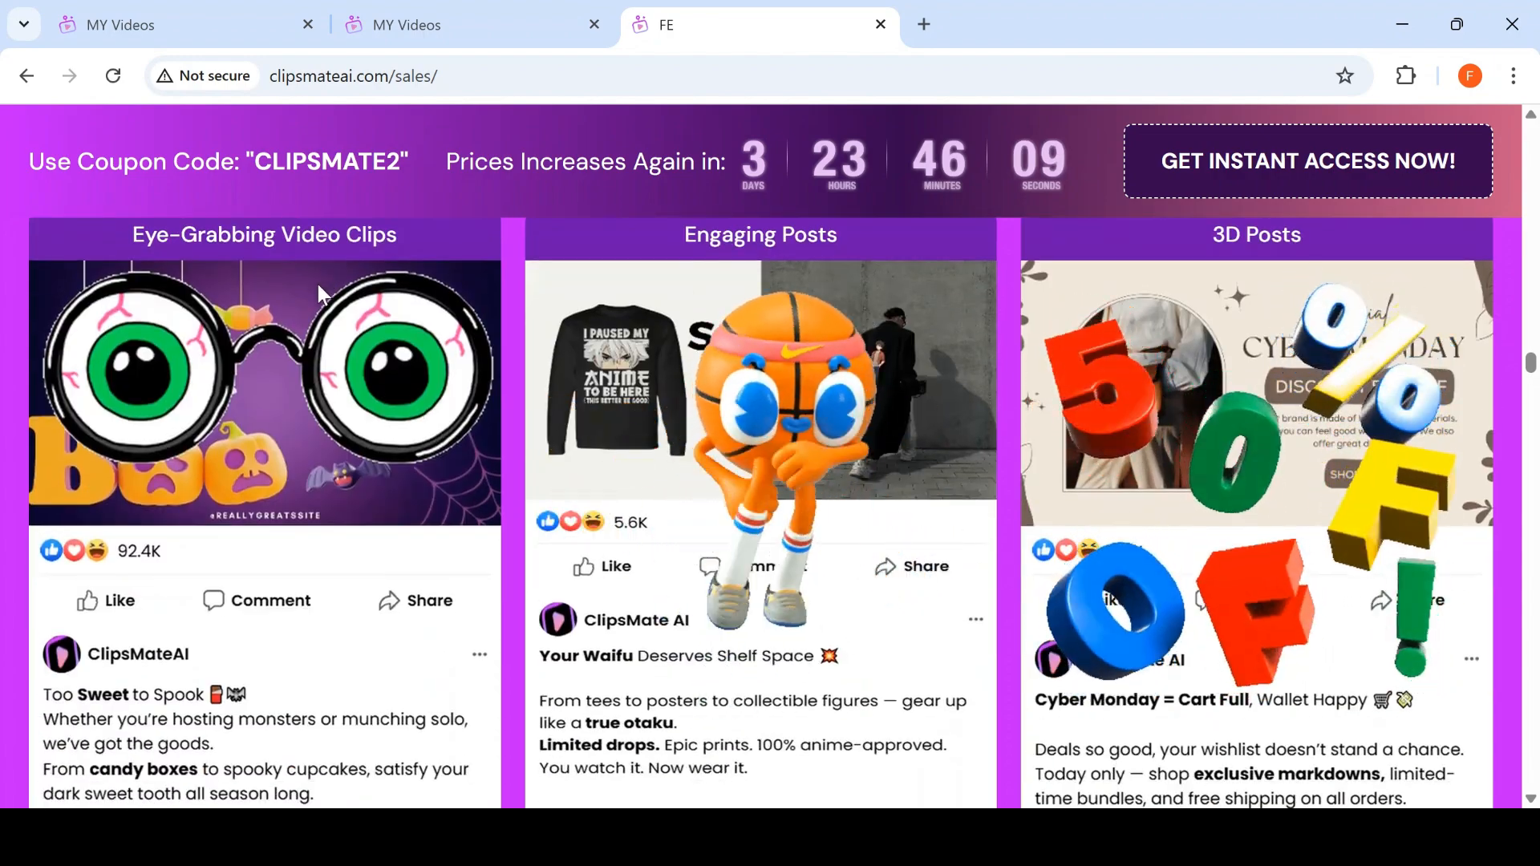
scroll(321, 295, "down", 5)
scroll(321, 296, "down", 3)
scroll(378, 401, "up", 3)
scroll(377, 397, "down", 5)
scroll(371, 383, "up", 2)
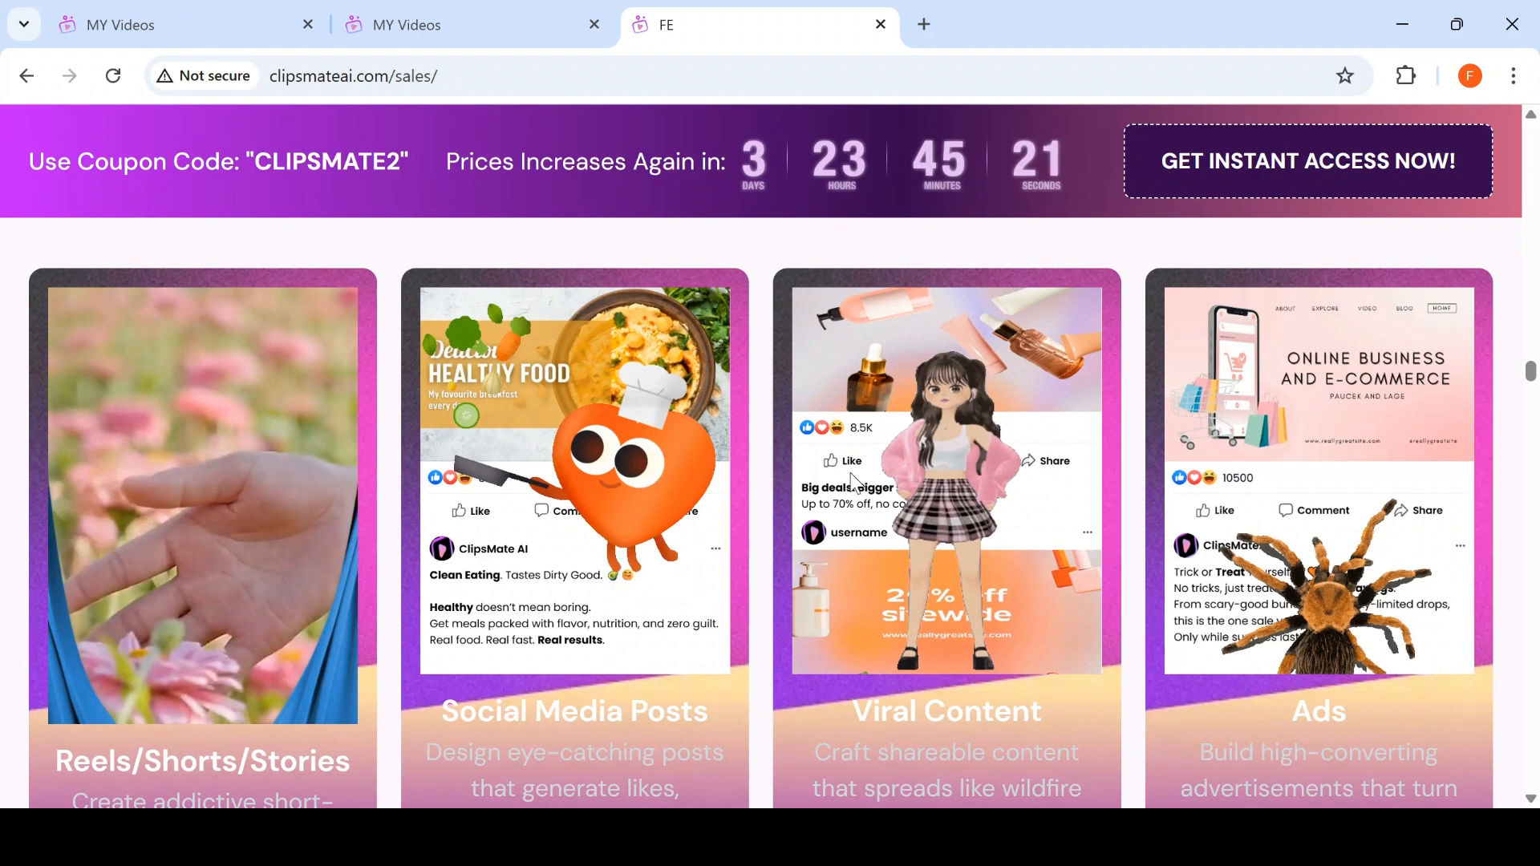
Step: Examine the sales page samples showing the types of Scroll Stopers and Story/Reels
scroll(666, 477, "down", 10)
scroll(677, 497, "down", 2)
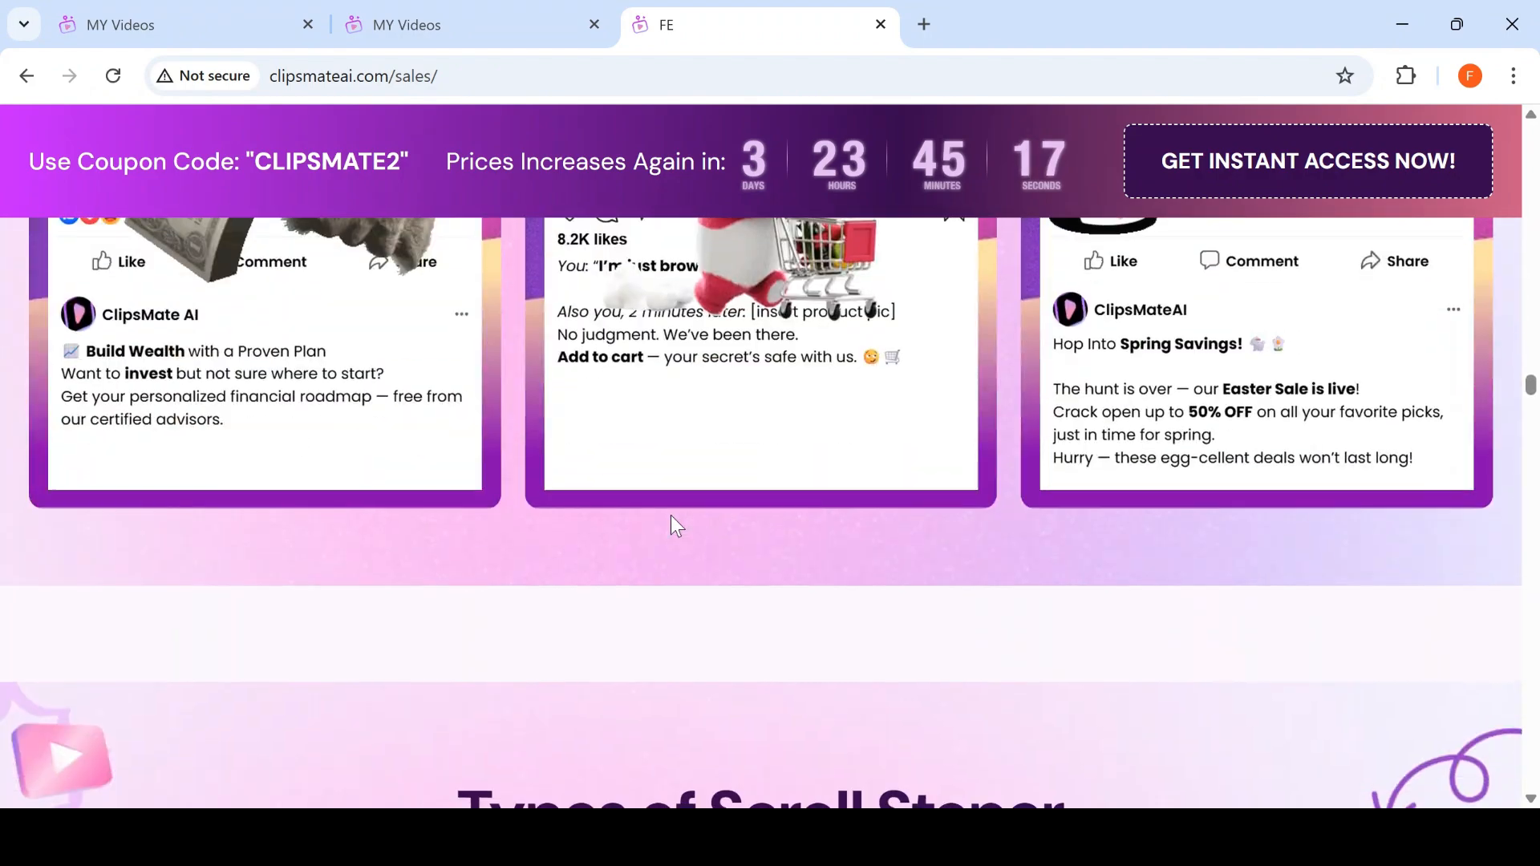
scroll(666, 521, "down", 8)
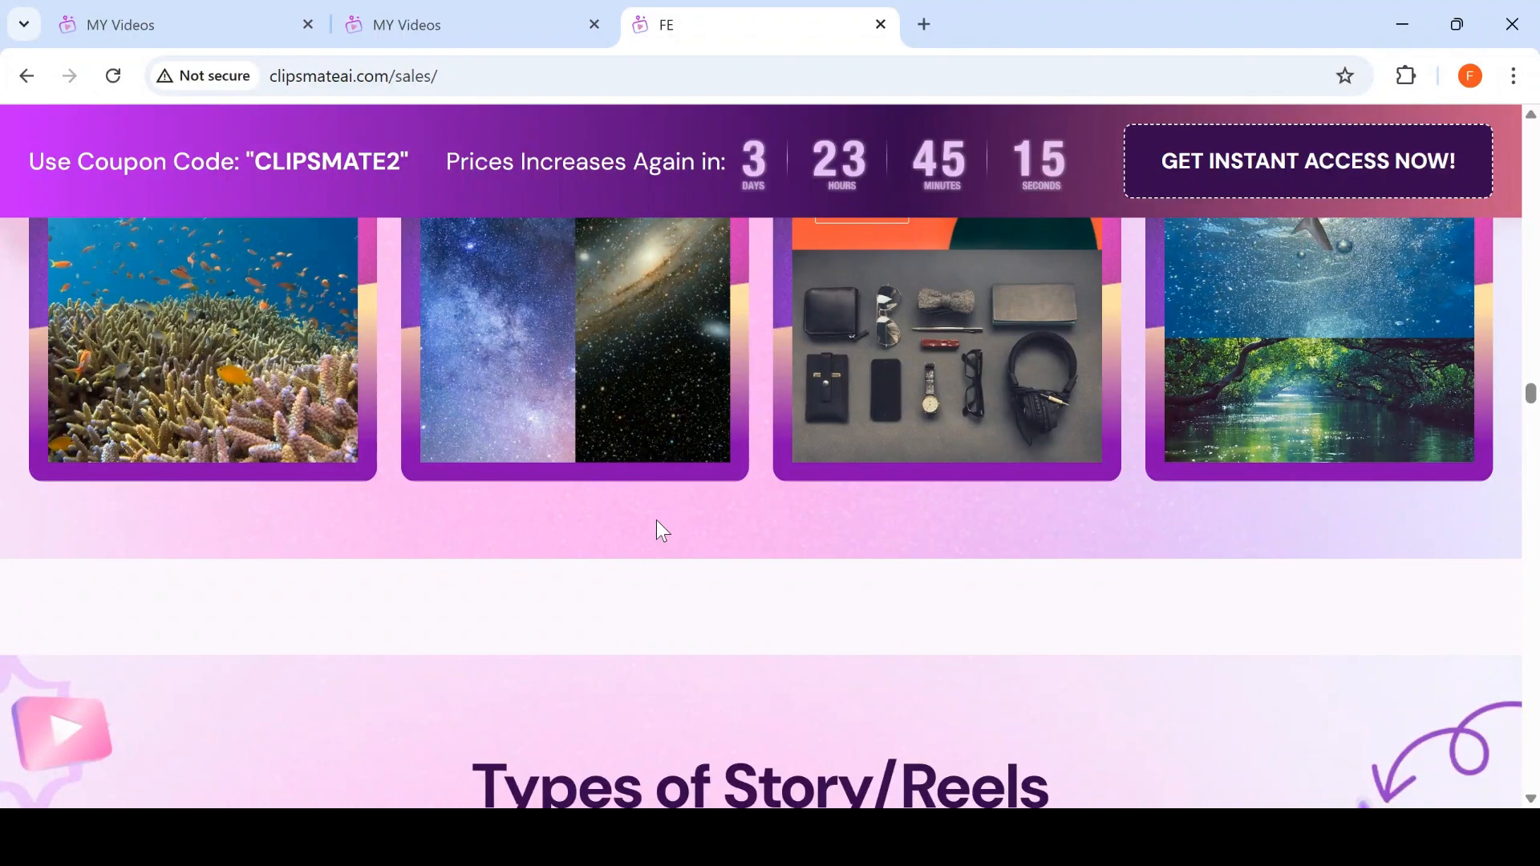
scroll(662, 525, "up", 3)
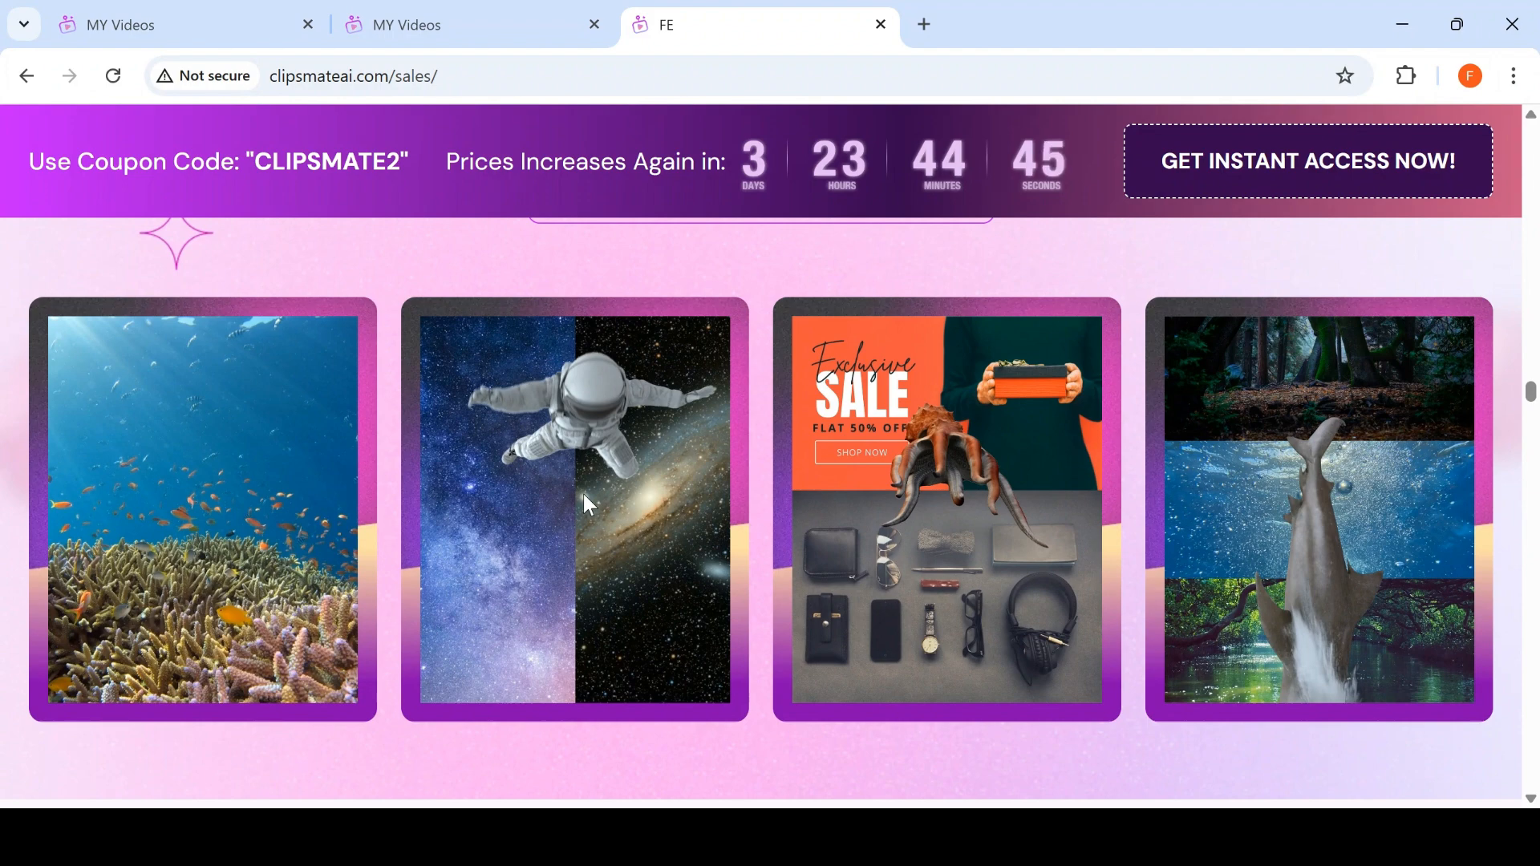
scroll(589, 505, "down", 14)
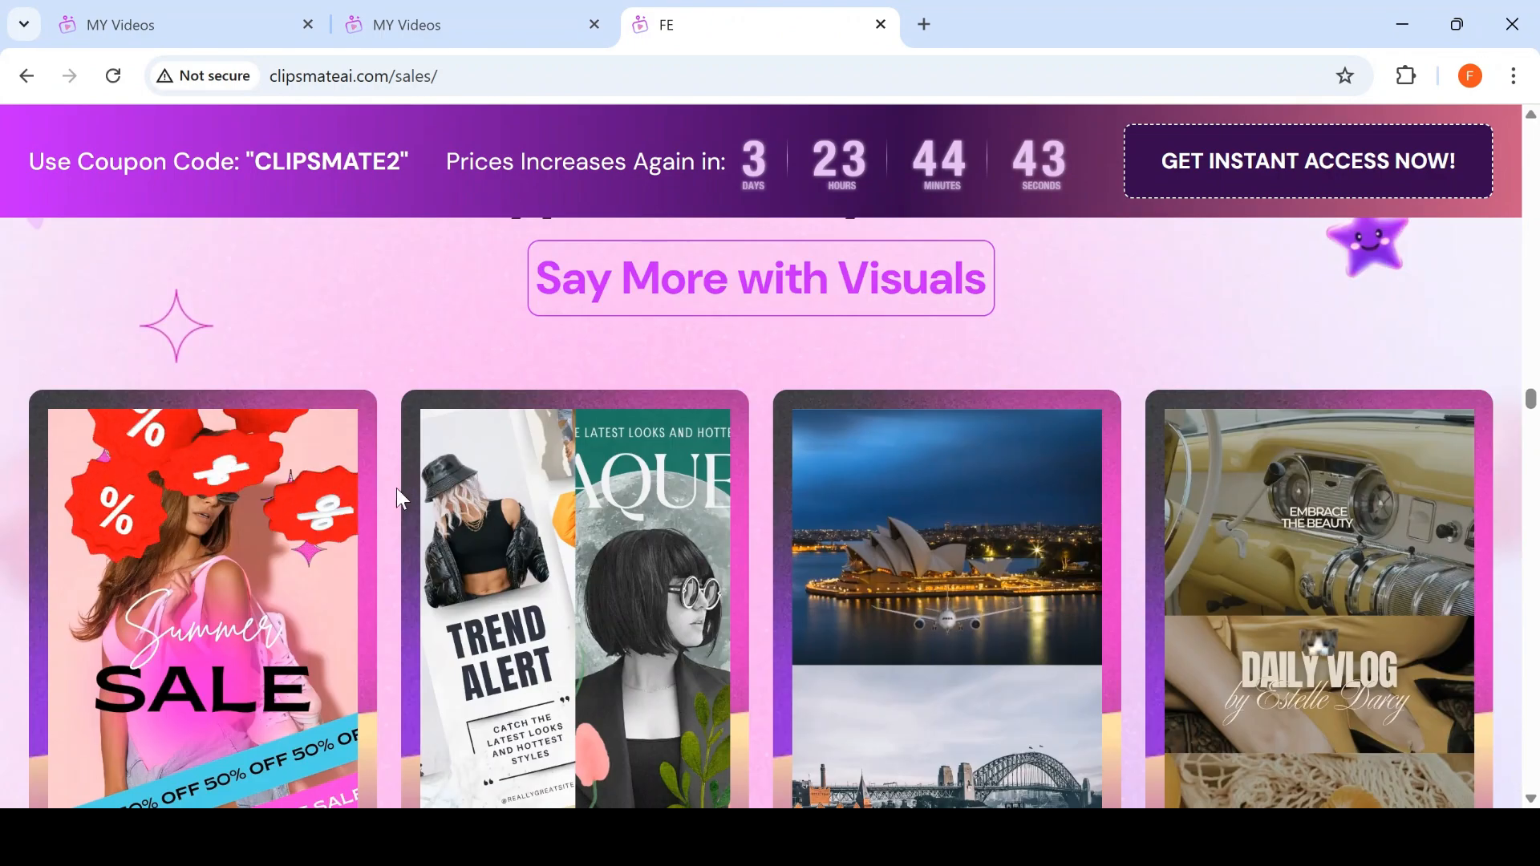
scroll(405, 526, "up", 2)
scroll(1046, 501, "down", 5)
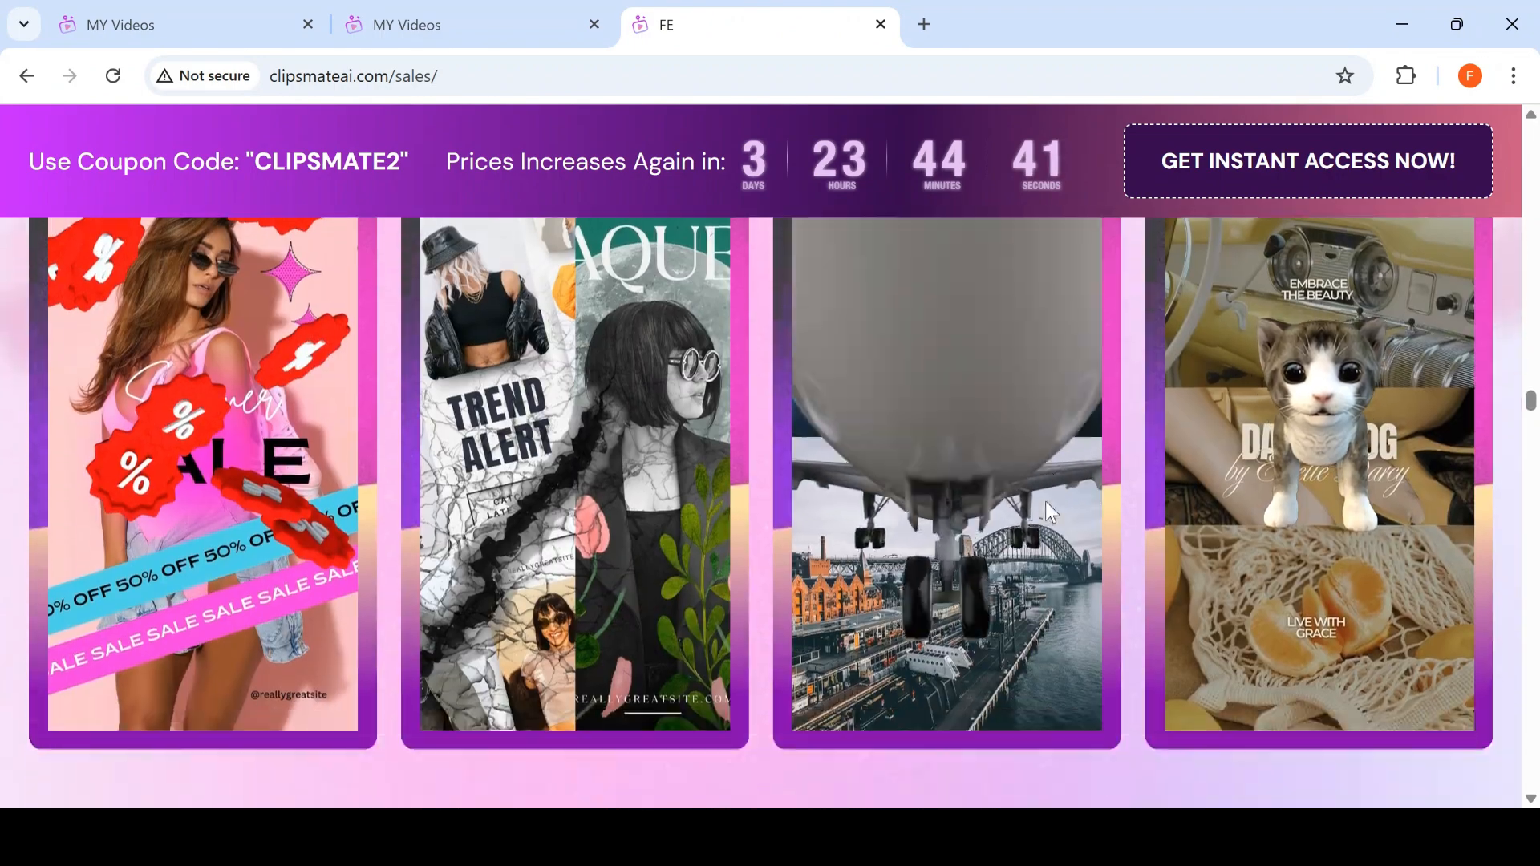
Step: Return to My Videos and check the rendered Story Post and the earlier videos in both open browser tabs
left_click(556, 11)
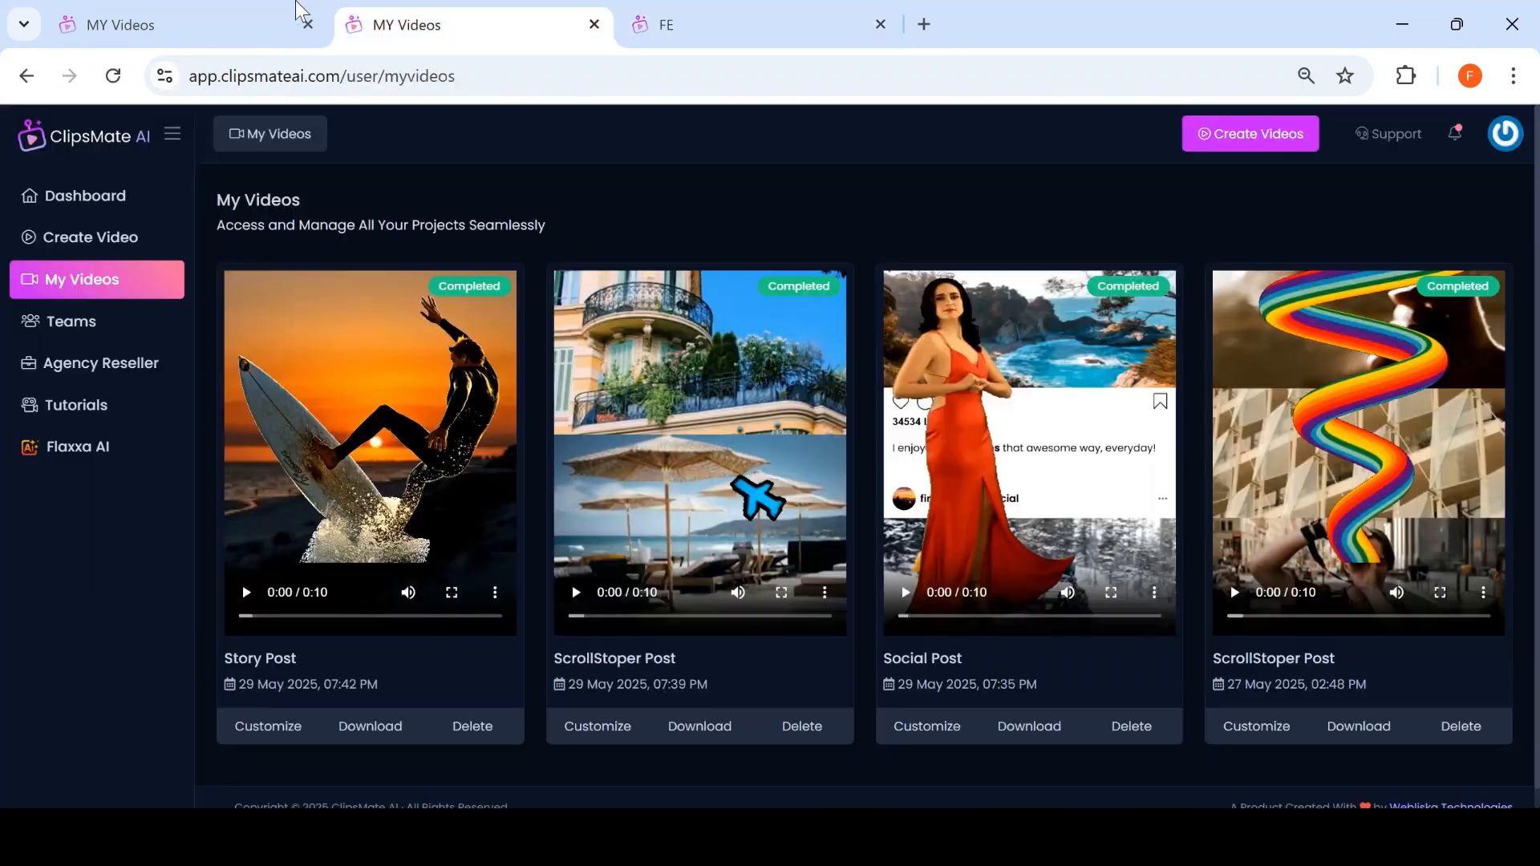
left_click(227, 14)
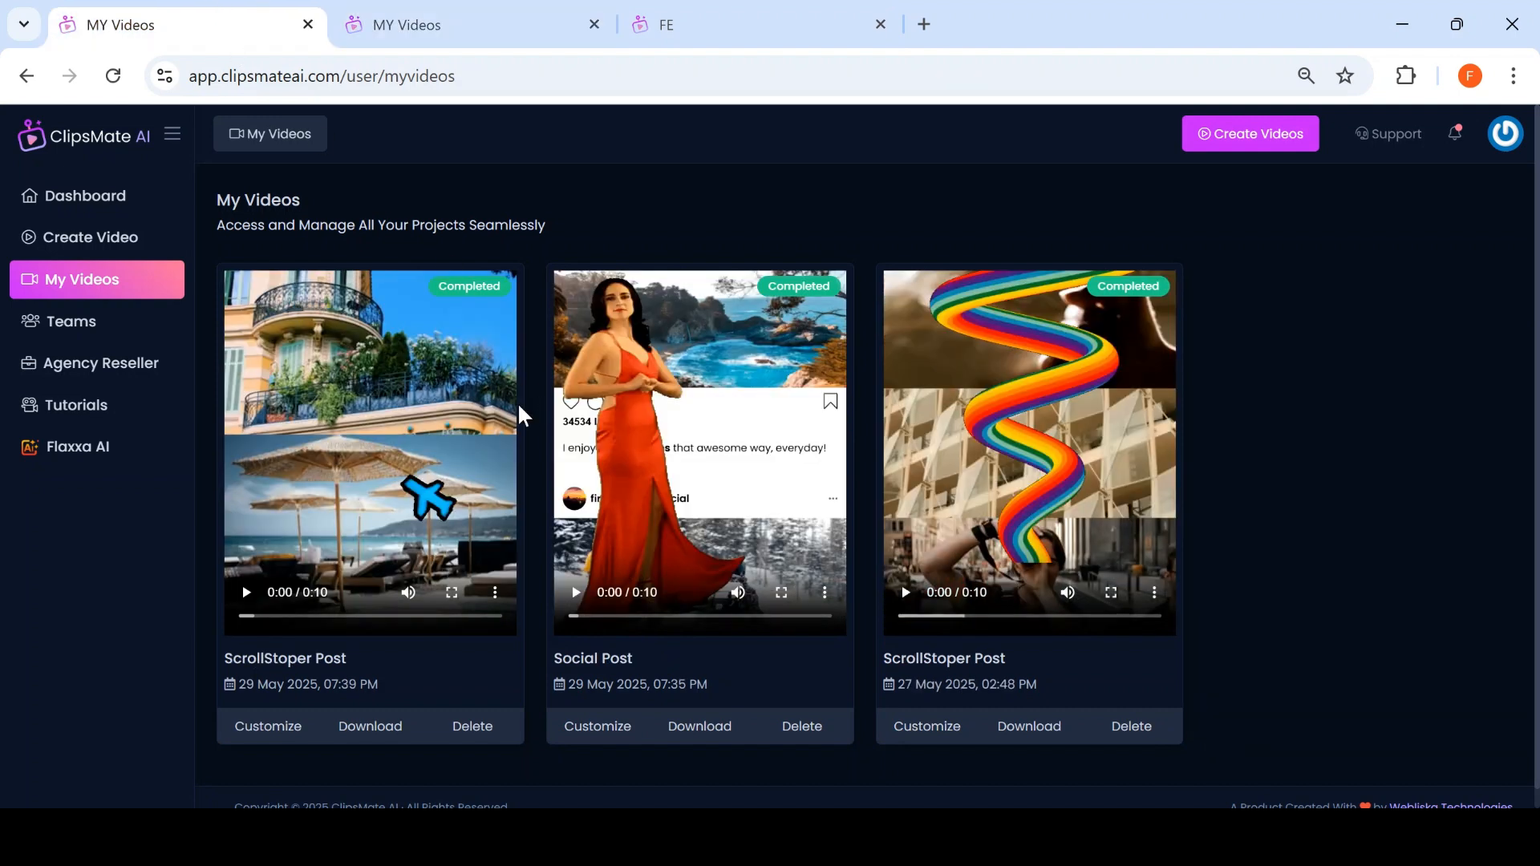